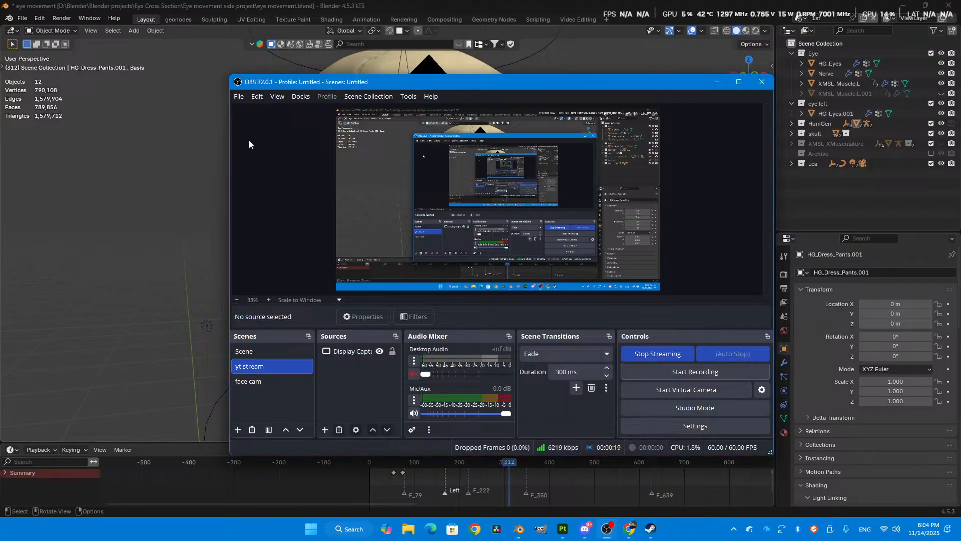
- Switch to the open Blender project and examine the skull with its eyes from the front and side
left_click(152, 152)
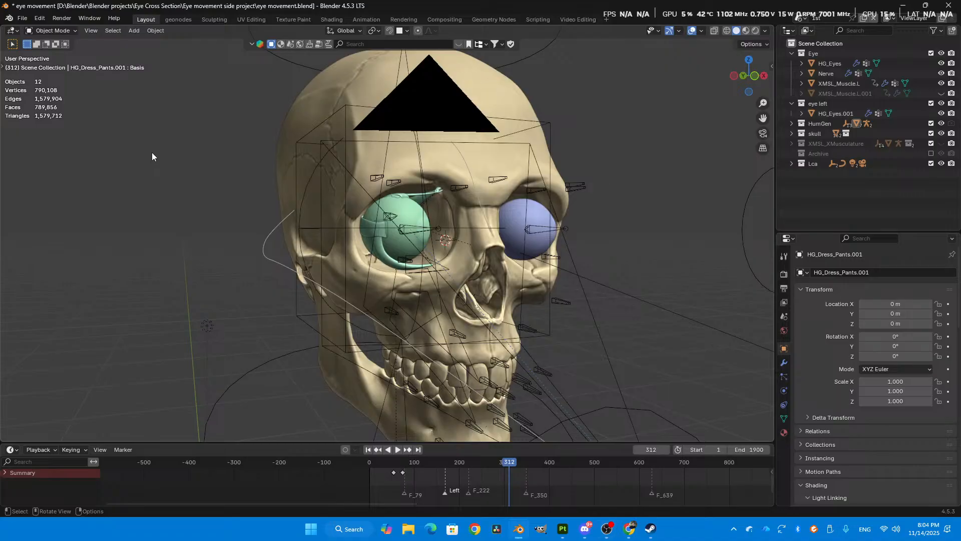
scroll(477, 253, "up", 1)
middle_click_drag(476, 253, 455, 265)
scroll(445, 264, "up", 1)
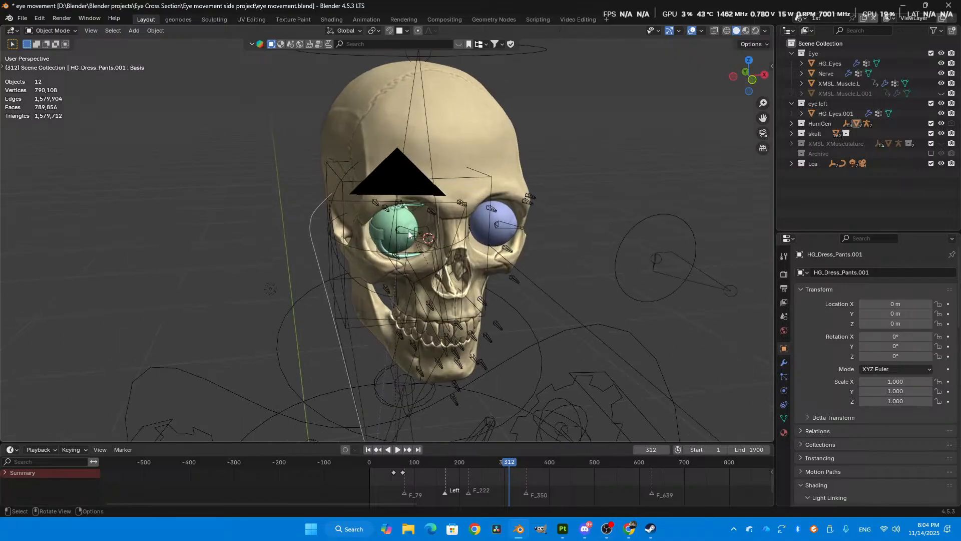
middle_click_drag(381, 203, 511, 201)
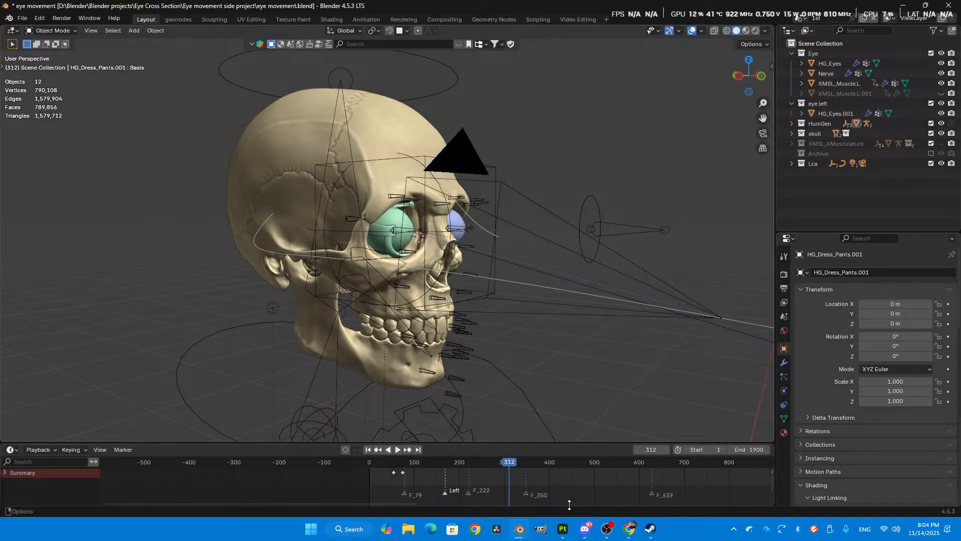
- Check the Discord friends page and the YouTube Studio live broadcast list, and return to the Blender scene
mouse_move(585, 533)
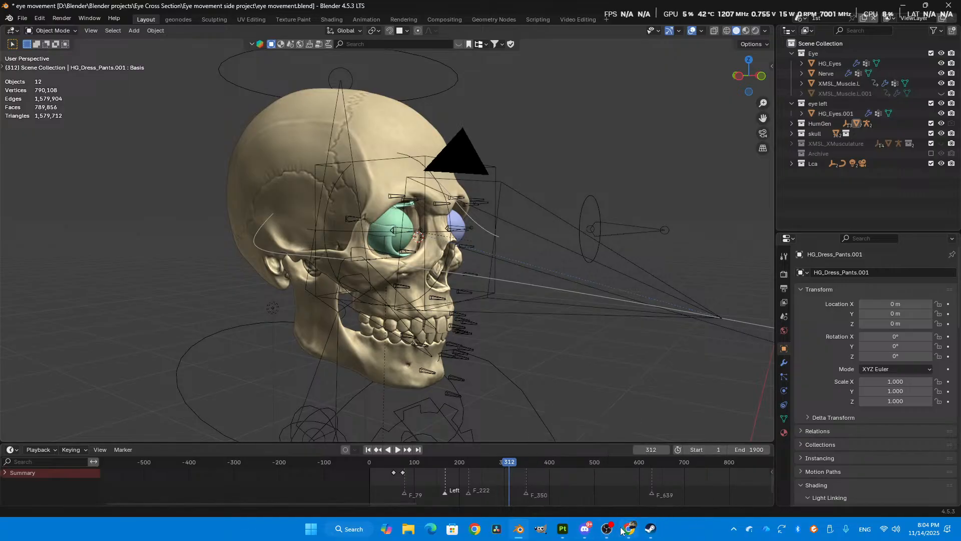
left_click(591, 533)
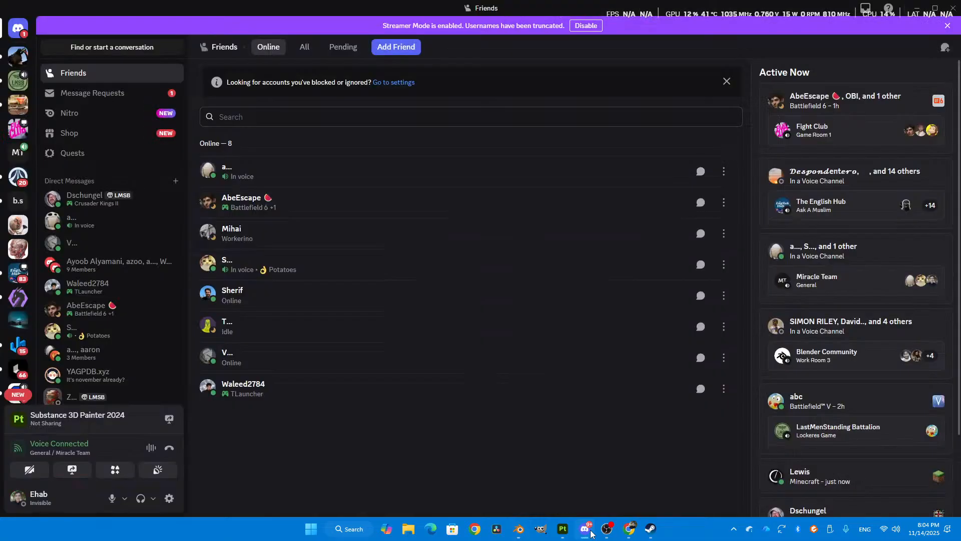
left_click(632, 537)
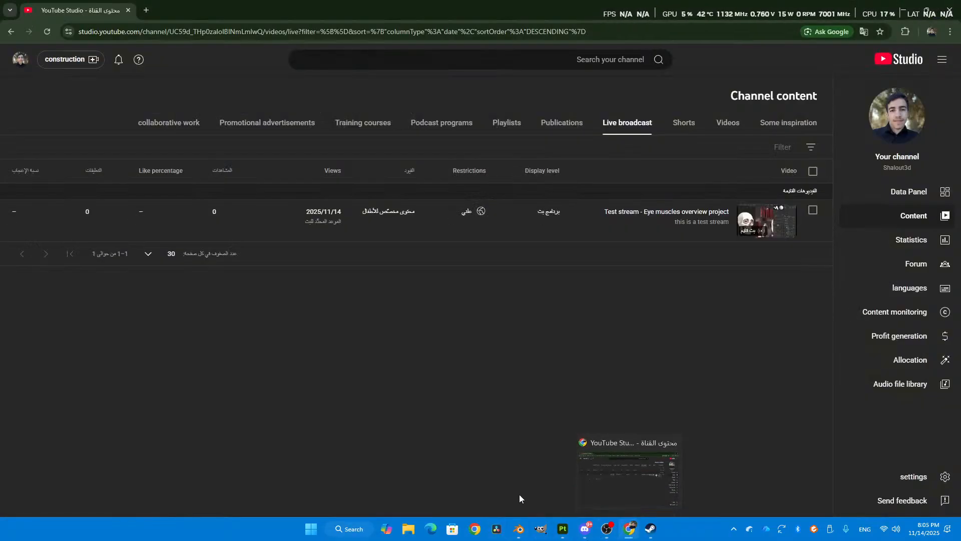
left_click(519, 528)
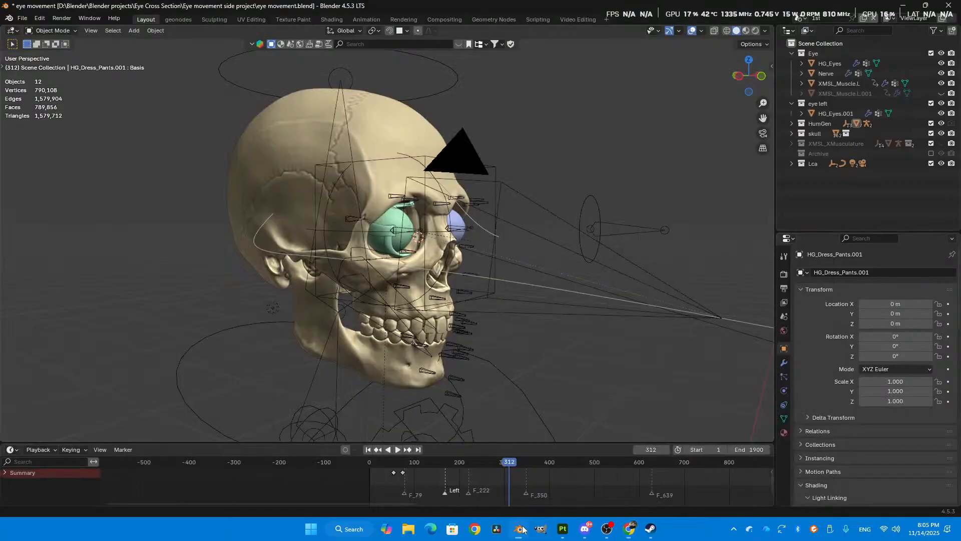
middle_click_drag(520, 334, 450, 302)
middle_click_drag(396, 207, 453, 250, "shift")
middle_click_drag(399, 215, 444, 226)
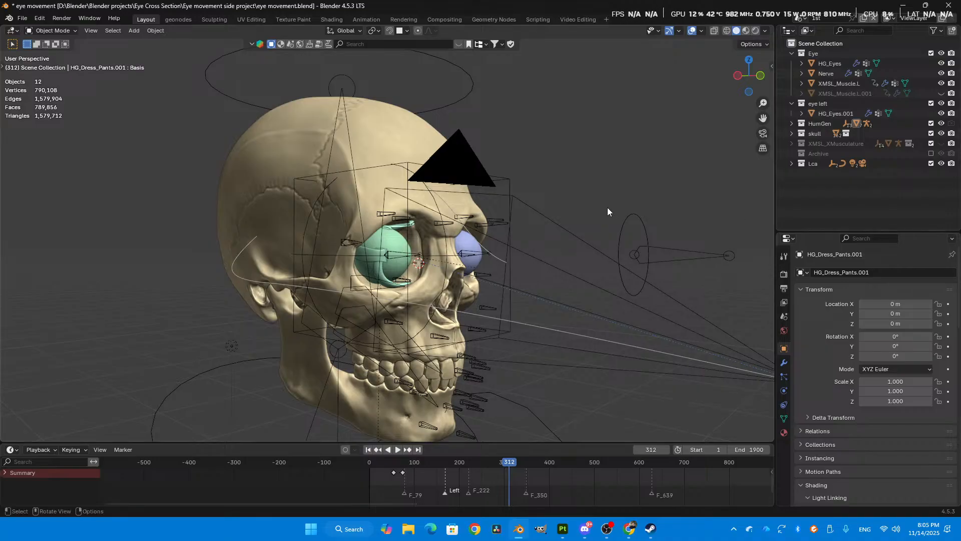
left_click(583, 531)
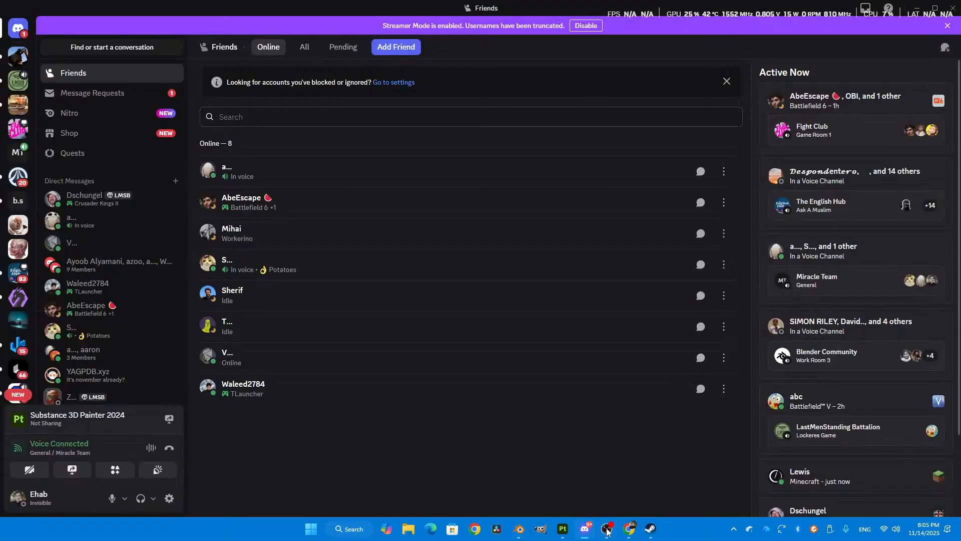
left_click(918, 8)
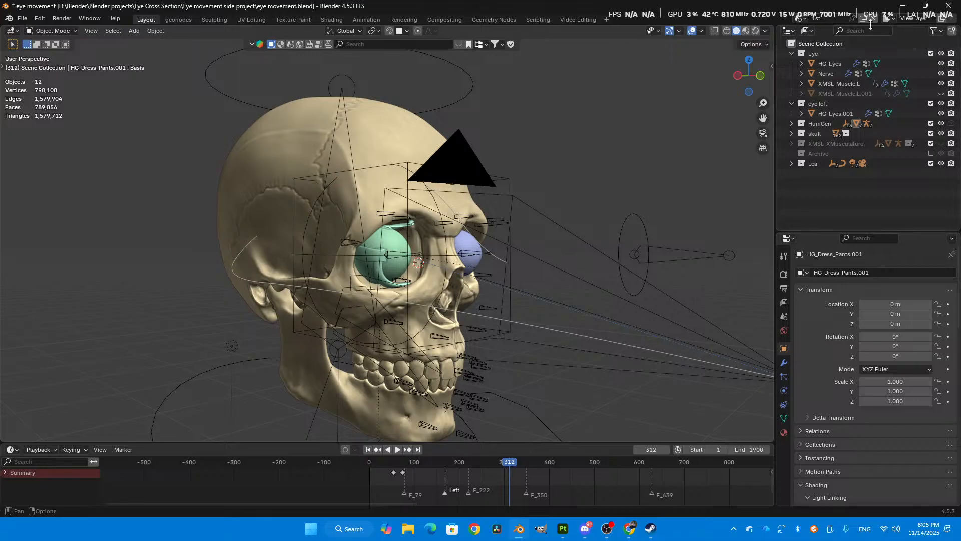
- Examine the eyeballs and the eye muscles inside the skull's sockets from several angles and distances
middle_click_drag(477, 161, 477, 209, "shift")
scroll(477, 206, "up", 1)
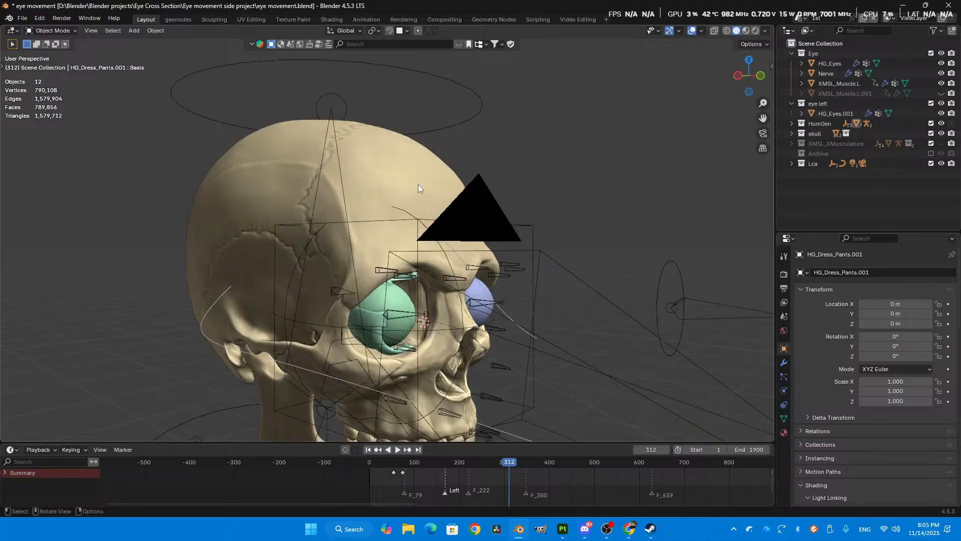
middle_click_drag(404, 191, 428, 206)
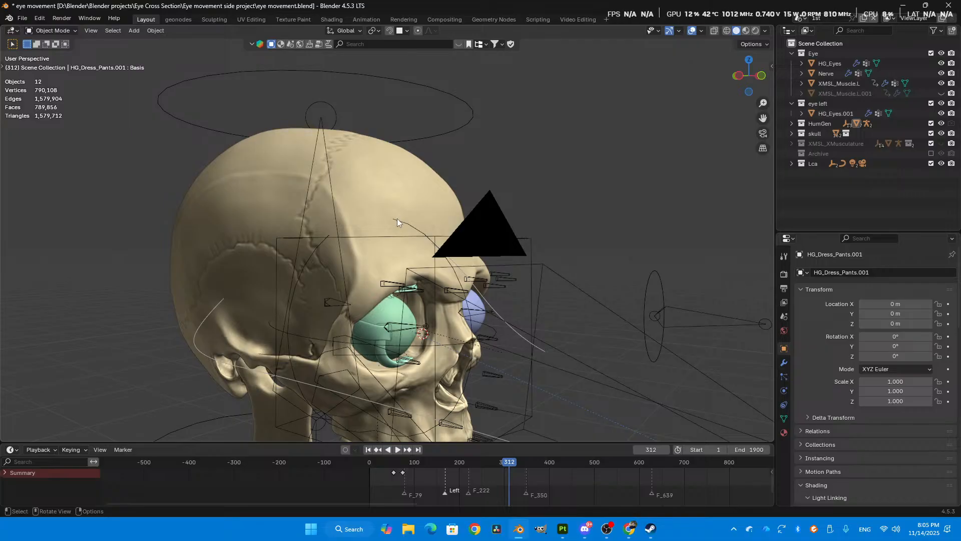
middle_click_drag(560, 266, 516, 241, "shift")
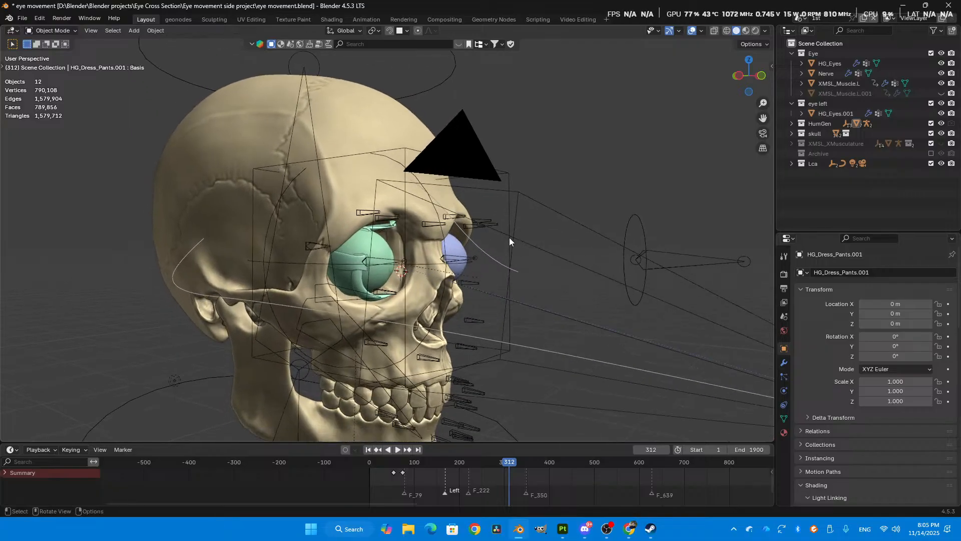
scroll(515, 240, "up", 1)
scroll(392, 249, "up", 1)
middle_click_drag(403, 254, 401, 228, "shift")
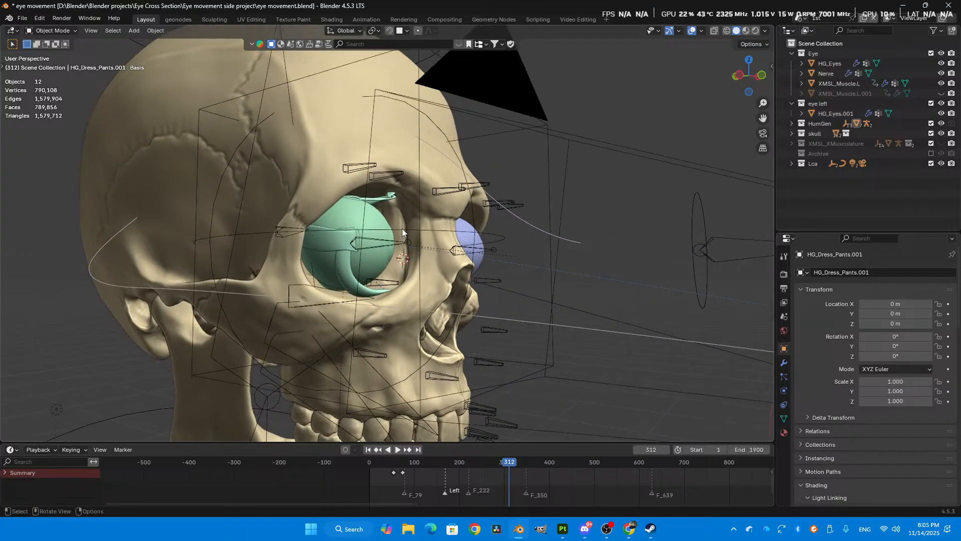
scroll(402, 229, "down", 1)
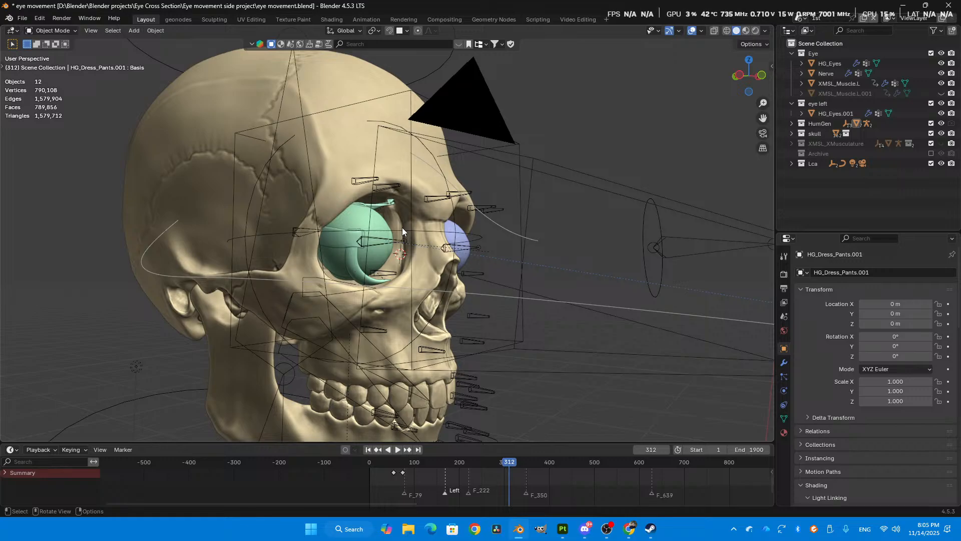
scroll(400, 218, "up", 2)
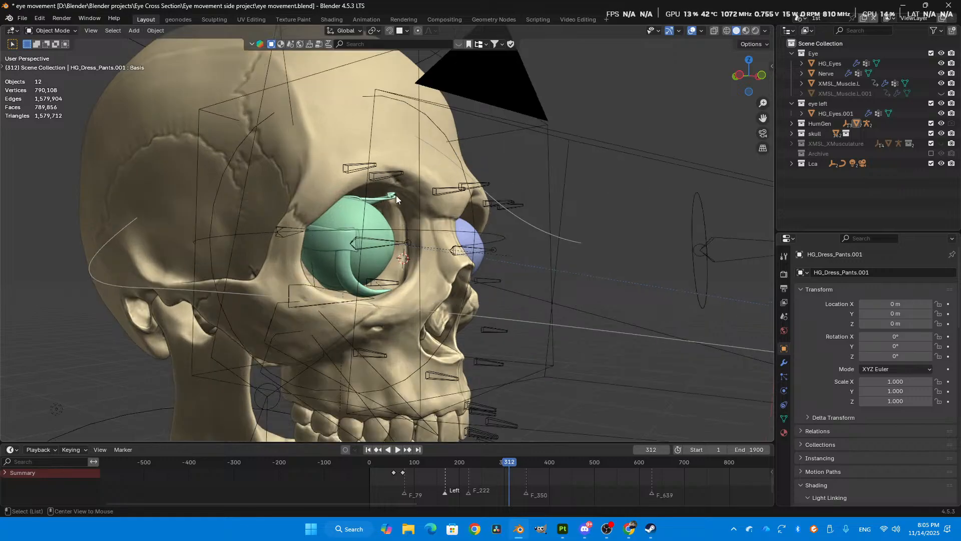
scroll(395, 195, "up", 1)
middle_click_drag(395, 195, 403, 207)
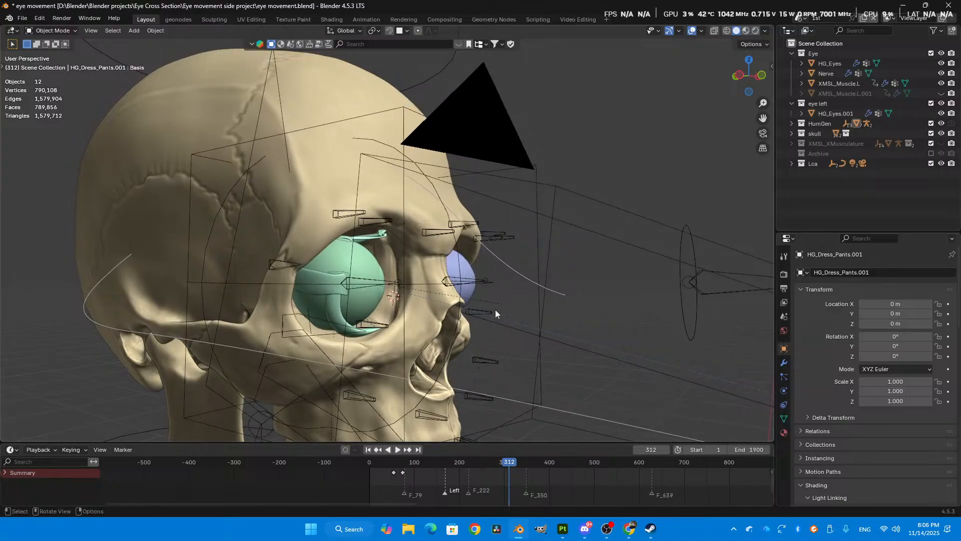
scroll(488, 300, "down", 4)
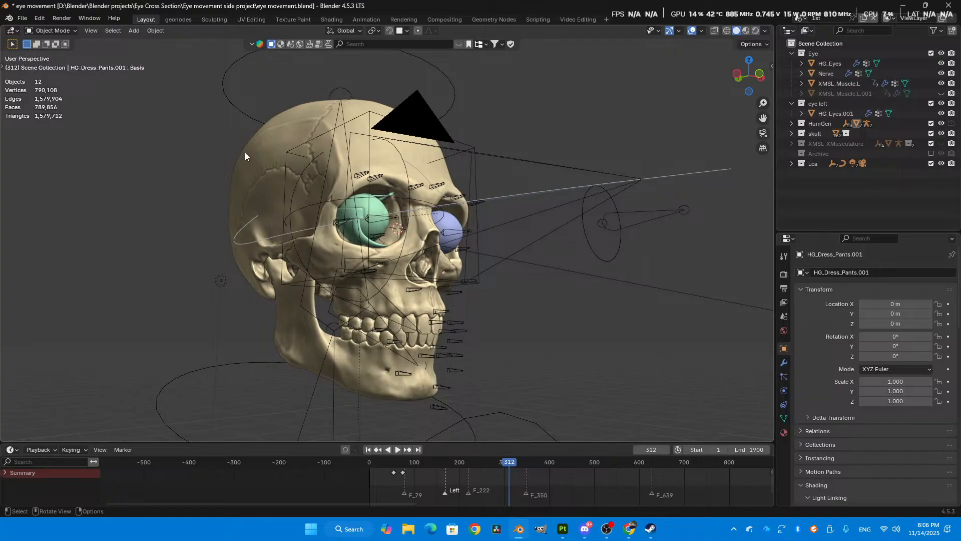
middle_click_drag(319, 178, 392, 217)
scroll(411, 209, "up", 3)
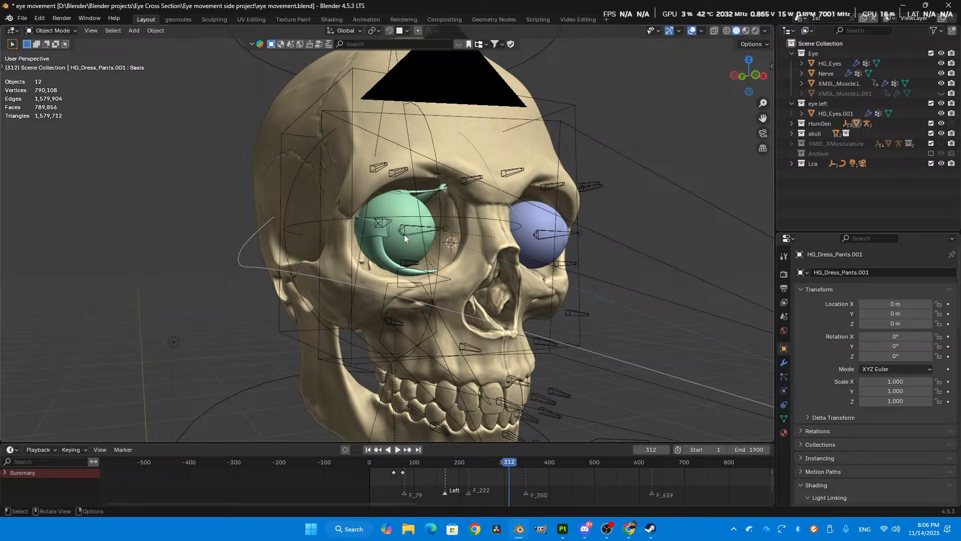
scroll(401, 230, "up", 2)
scroll(398, 217, "down", 3)
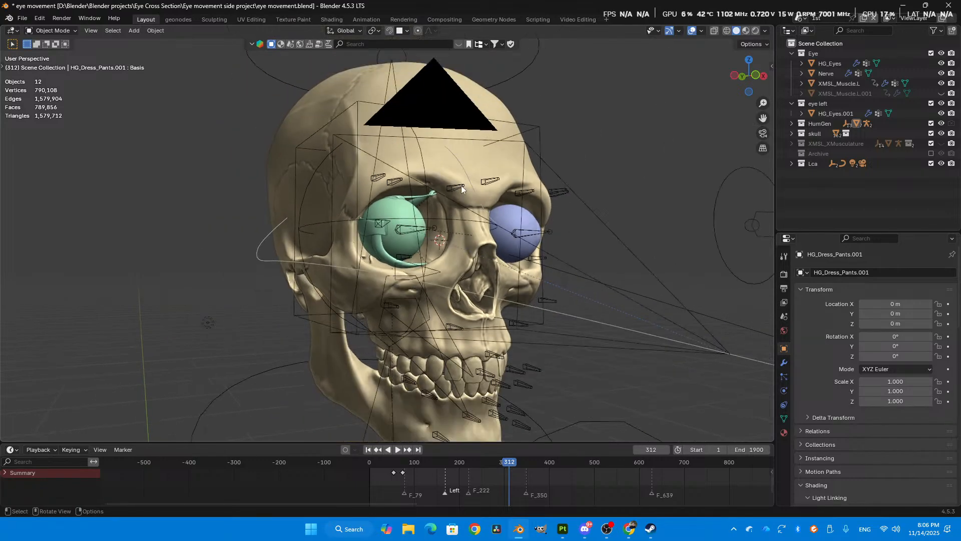
middle_click_drag(454, 176, 492, 250)
scroll(470, 245, "up", 3)
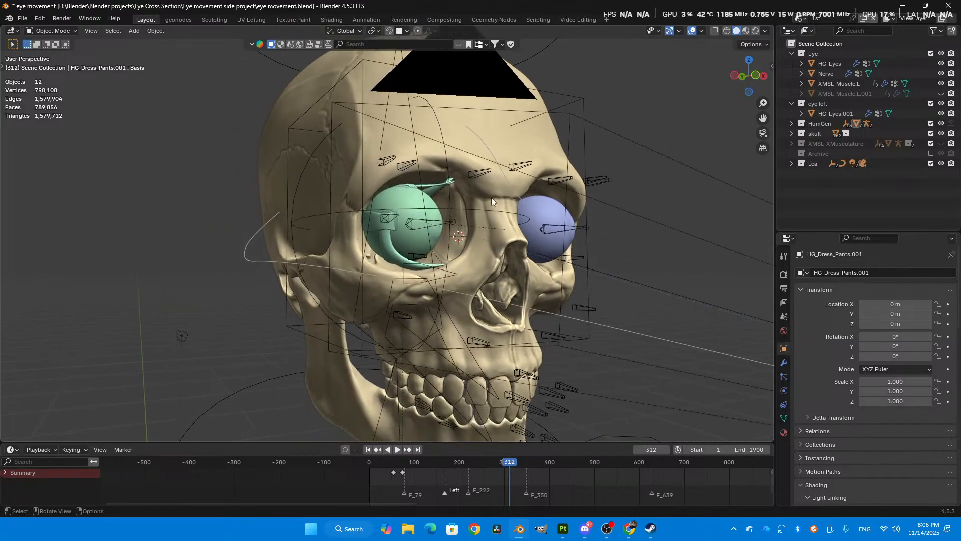
- Put the Denise_RIGIFY armature into Pose Mode and try moving the eyeball look-at master control to test the eye movement
left_click(611, 183)
middle_click_drag(610, 184, 630, 253)
key("ctrl+Tab")
left_click(548, 318)
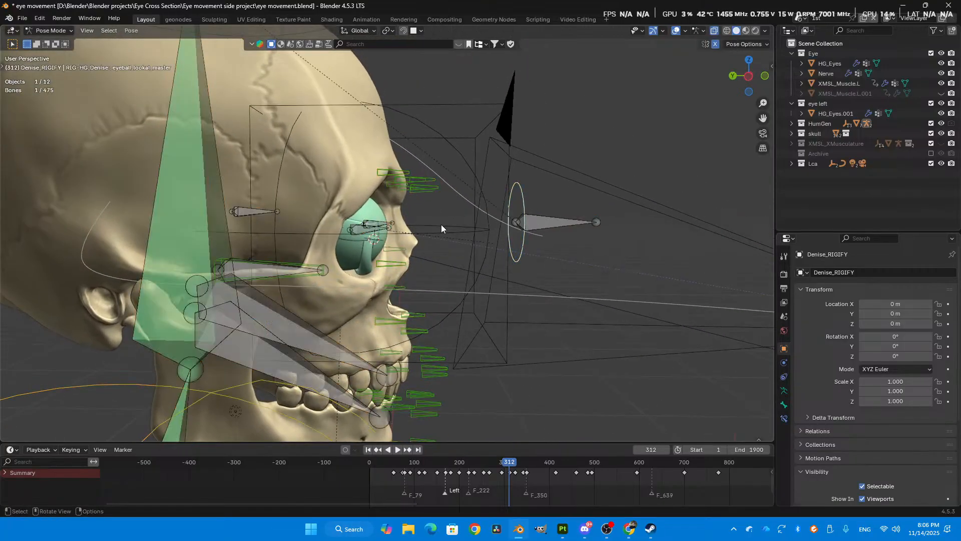
middle_click_drag(393, 231, 401, 167)
key("g")
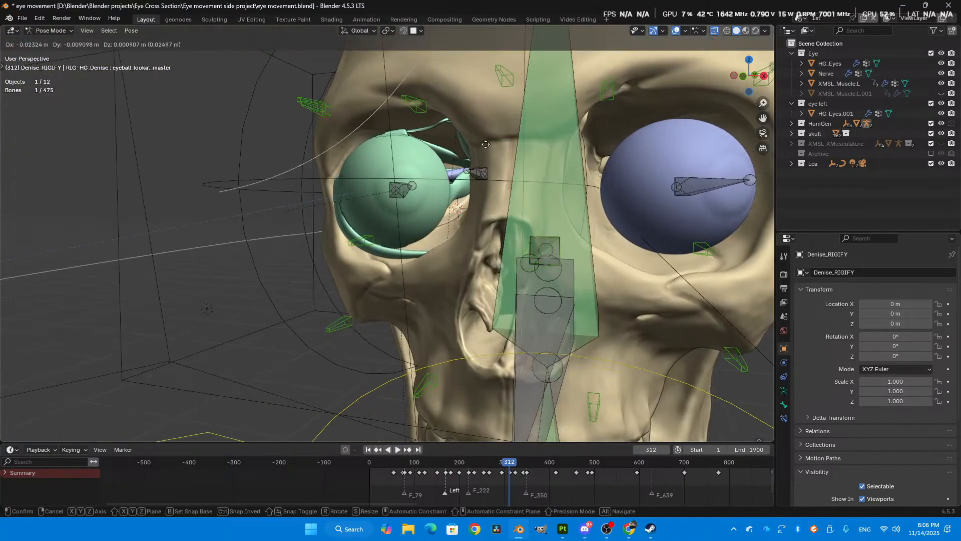
left_click(471, 156)
scroll(470, 157, "down", 2)
middle_click_drag(471, 157, 535, 165)
key("g")
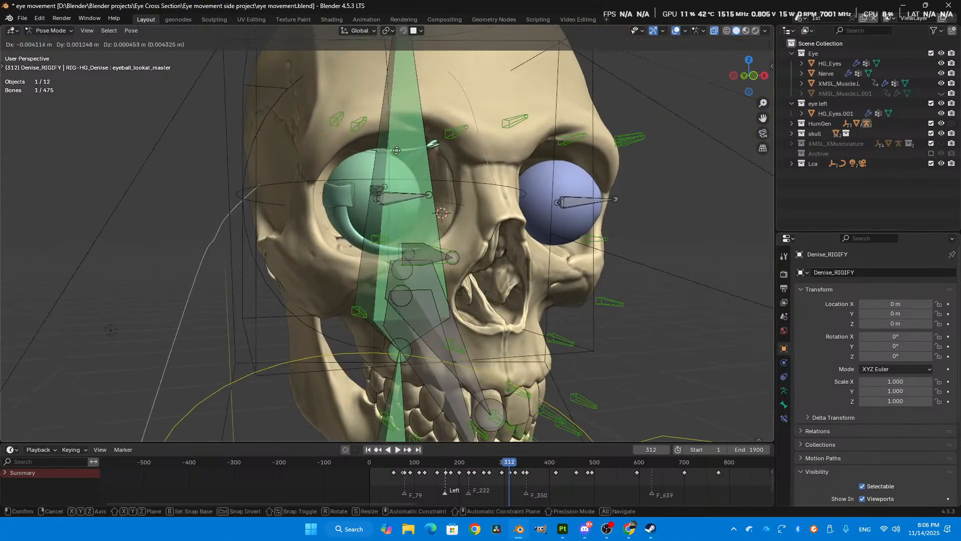
key("Escape")
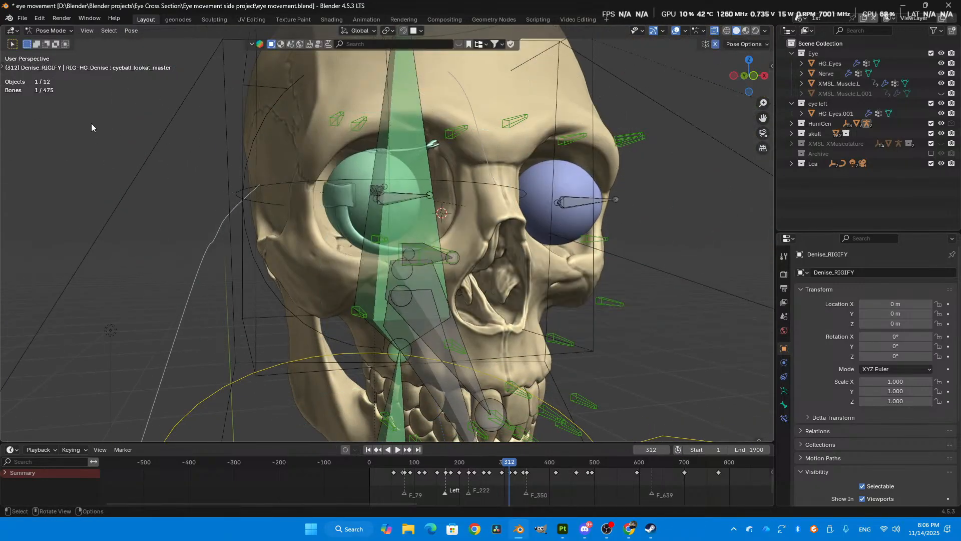
- Preview the eye animation through the scene camera up to frame 539 and return the rig to Object Mode
scroll(496, 217, "down", 2)
scroll(498, 219, "up", 1)
middle_click_drag(499, 219, 523, 223)
scroll(476, 206, "up", 1)
key("KP_0")
left_click_drag(399, 458, 600, 422)
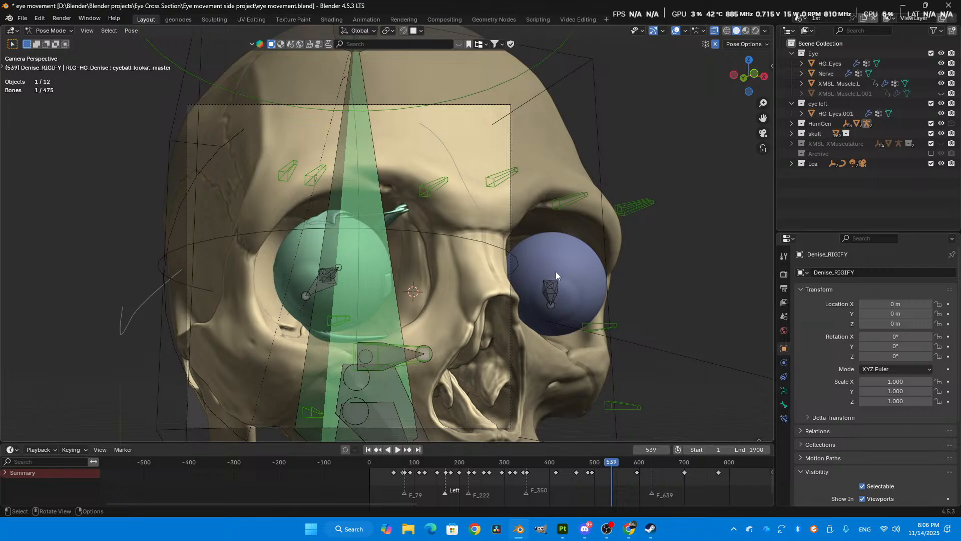
key("KP_0")
key("KP_0")
key("ctrl+Tab")
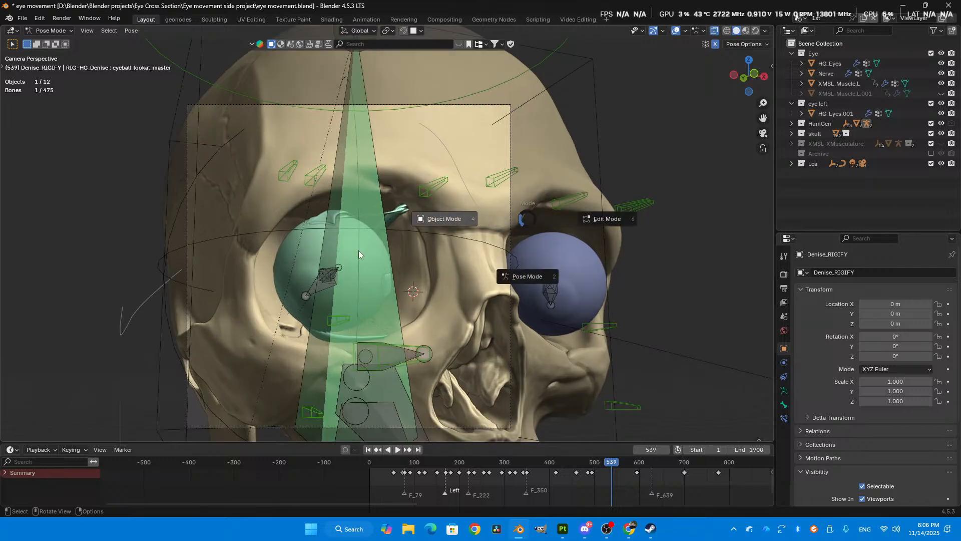
left_click(359, 250)
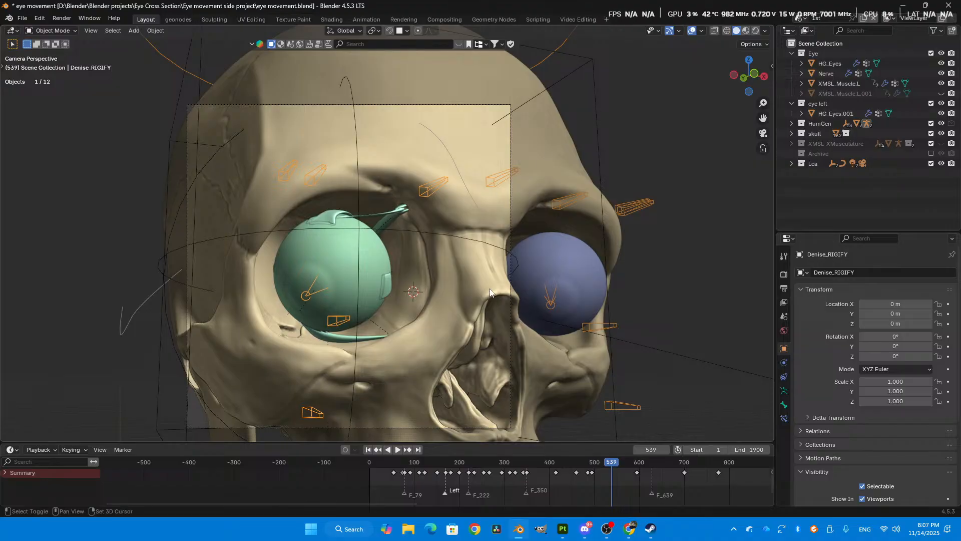
- Hide the skull mesh to expose the eyeballs and the muscles behind them
middle_click_drag(462, 271, 502, 242, "shift")
middle_click_drag(449, 279, 494, 204, "shift")
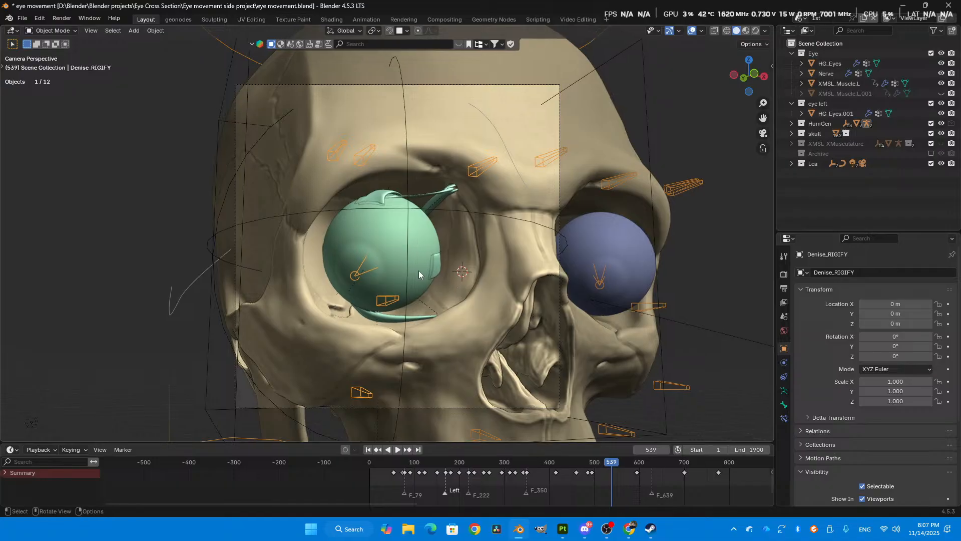
left_click(346, 185)
key("h")
left_click(498, 210)
- Select the XMSL_Muscle.L eye muscle mesh and return the timeline to frame 1
middle_click_drag(484, 277, 352, 228, "shift")
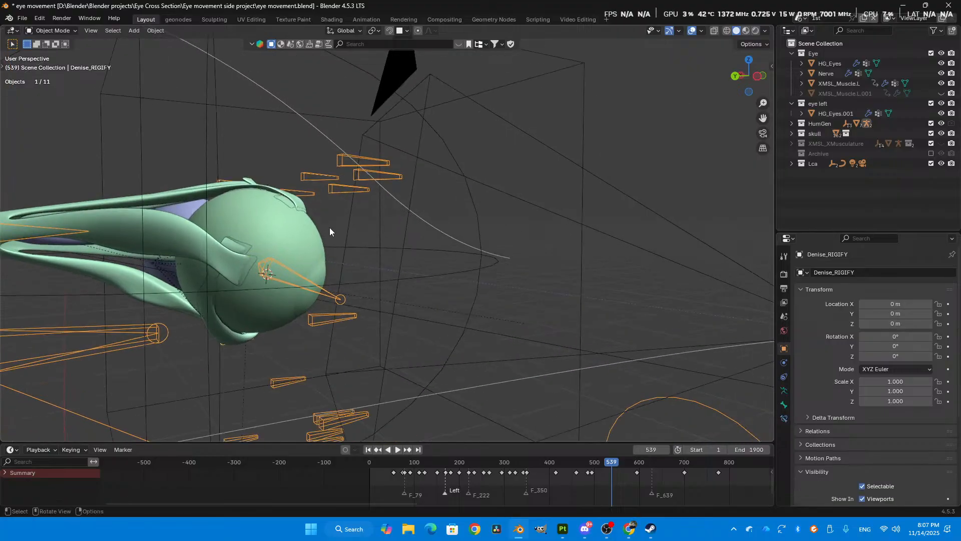
left_click(165, 236)
middle_click_drag(252, 274, 337, 275, "shift")
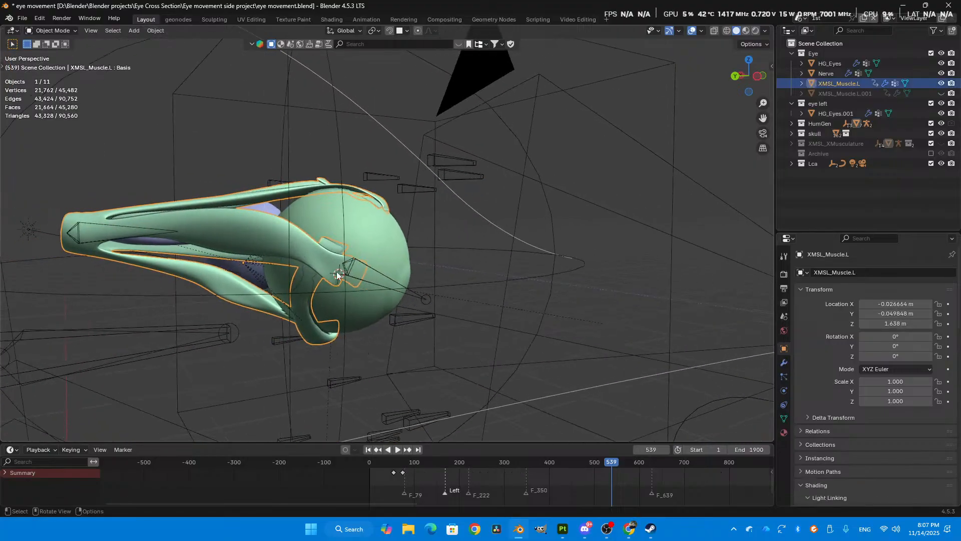
left_click(370, 450)
scroll(439, 338, "down", 2)
middle_click_drag(463, 269, 534, 275, "shift")
scroll(405, 253, "up", 1)
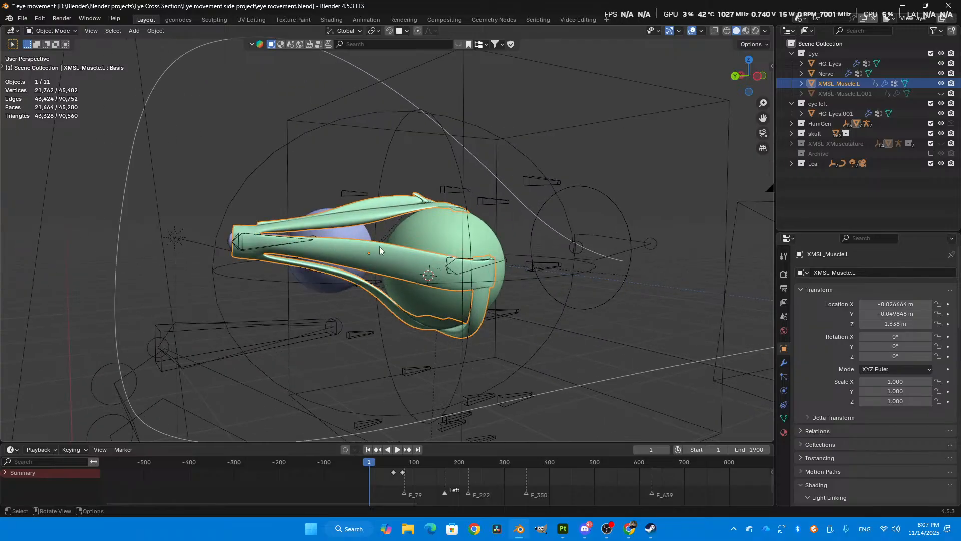
middle_click_drag(338, 254, 356, 238)
scroll(353, 222, "up", 1)
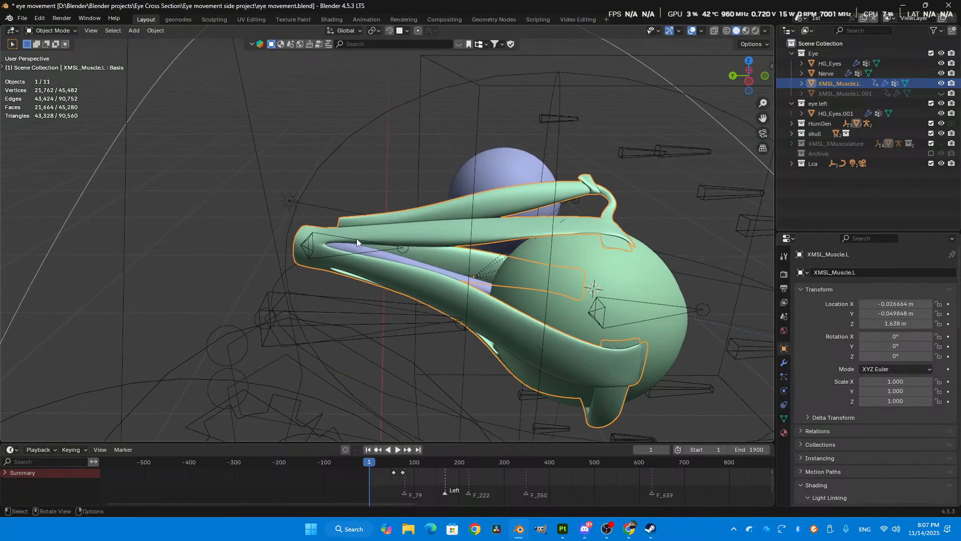
- Open the eye muscle mesh in Edit Mode with X-ray display and select the edge loop across the middle of an upper muscle
key("Tab")
key("alt+z")
middle_click_drag(430, 229, 415, 242, "shift")
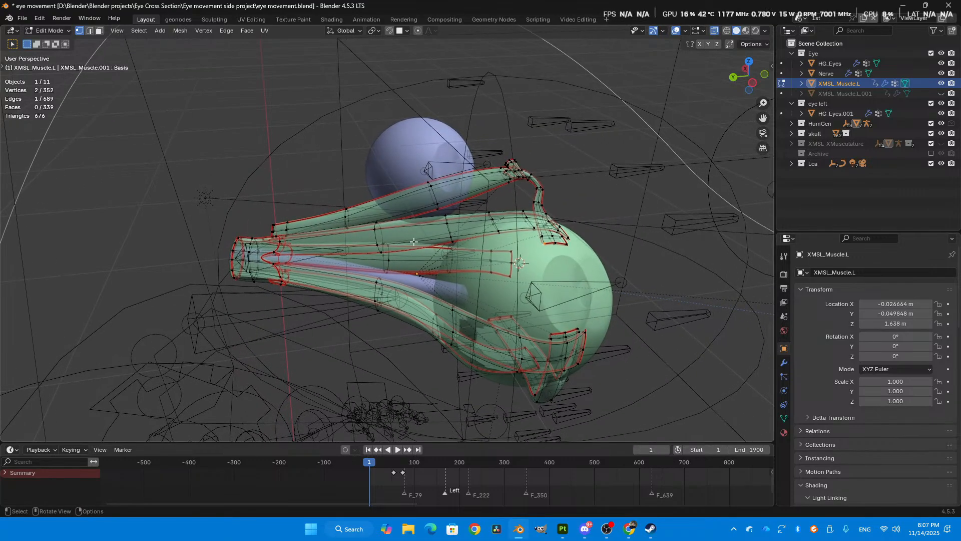
scroll(413, 241, "up", 3)
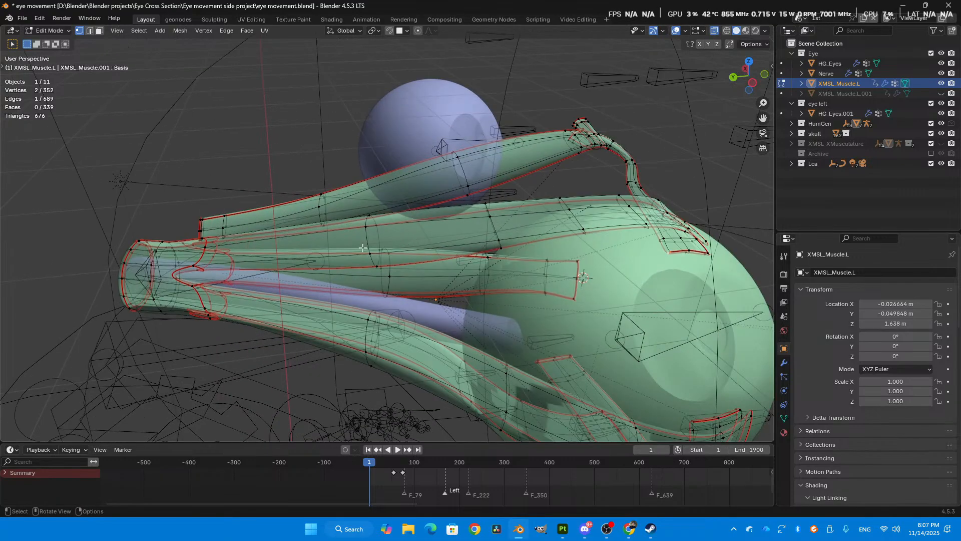
middle_click_drag(371, 238, 479, 275)
left_click(378, 226, "alt")
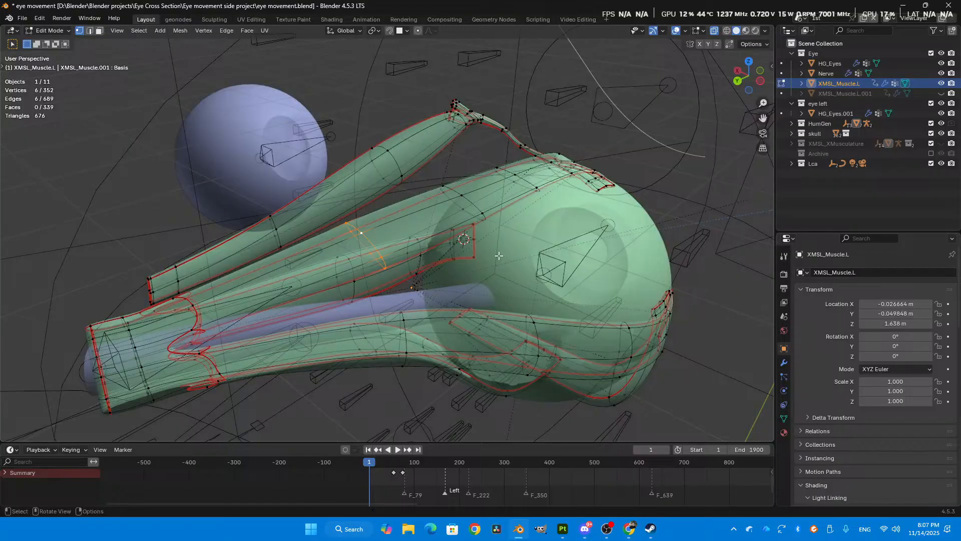
- Turn off X-ray display on the eye muscle mesh and open its modifier stack
key("alt+z")
scroll(503, 254, "up", 3)
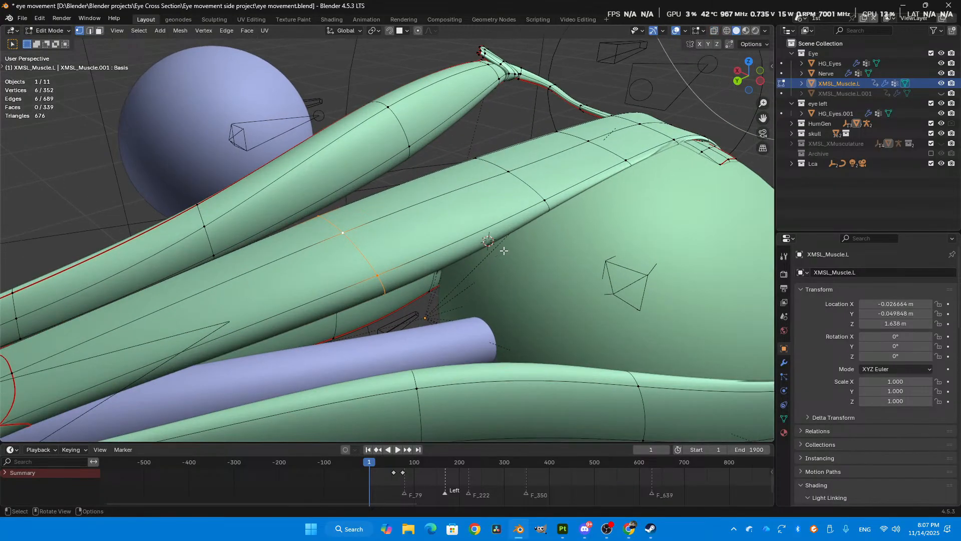
scroll(504, 251, "down", 5)
scroll(490, 217, "up", 2)
scroll(489, 214, "down", 2)
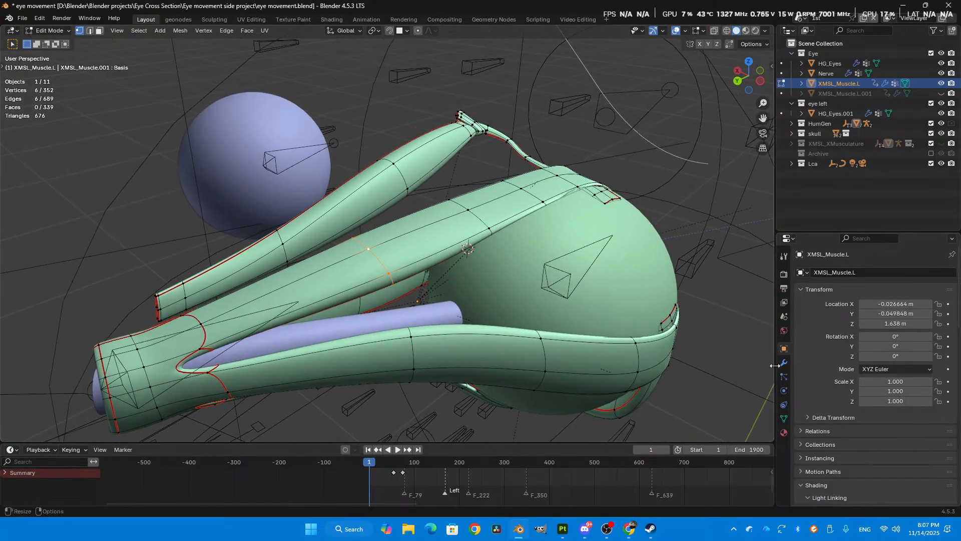
left_click(784, 362)
scroll(602, 299, "down", 2)
middle_click_drag(602, 300, 625, 257, "shift")
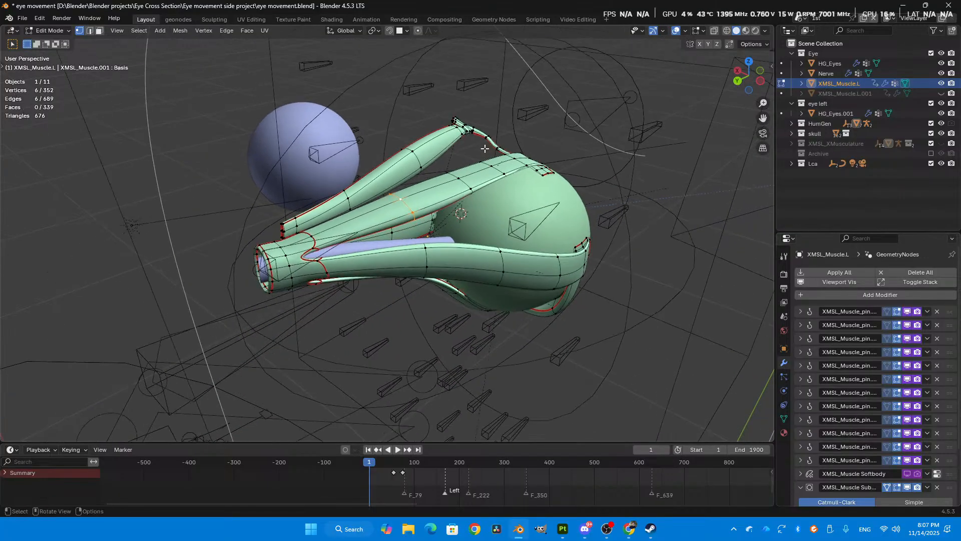
- Slide the selected edge loop along the upper muscle towards its rear end and return the mesh to Object Mode
key("g")
key("g")
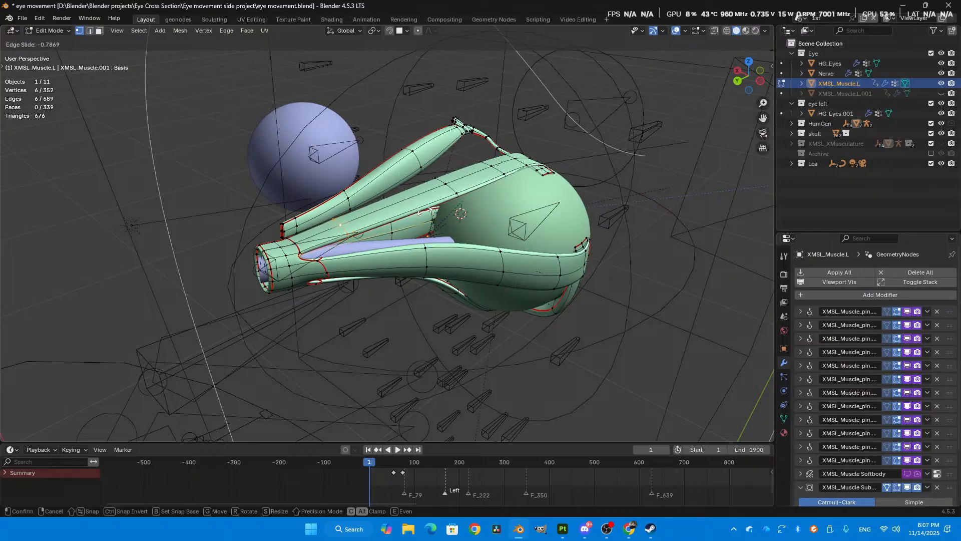
left_click(429, 212)
scroll(632, 316, "down", 2)
key("Tab")
- Select the character's Rigify rig in Object Mode
middle_click_drag(516, 270, 407, 262)
left_click(543, 208)
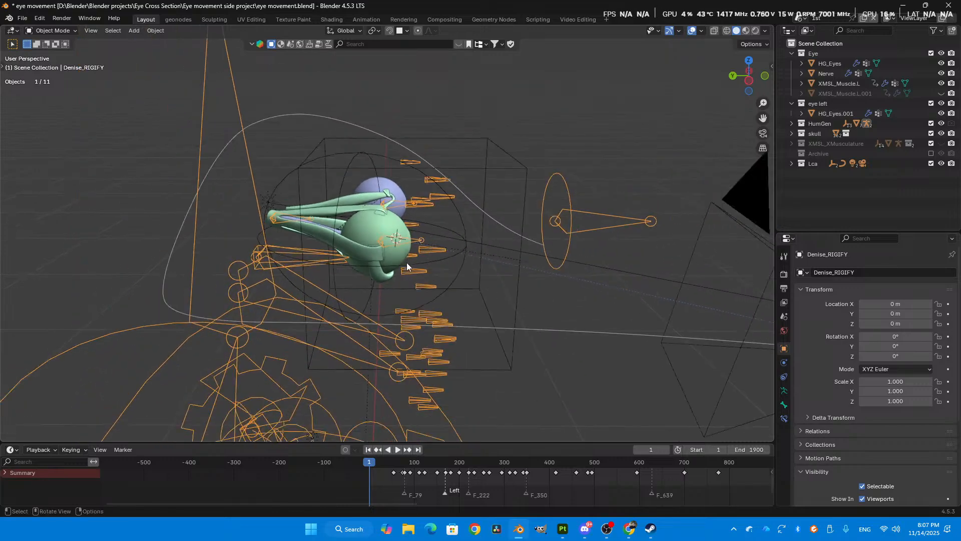
middle_click_drag(428, 219, 711, 165)
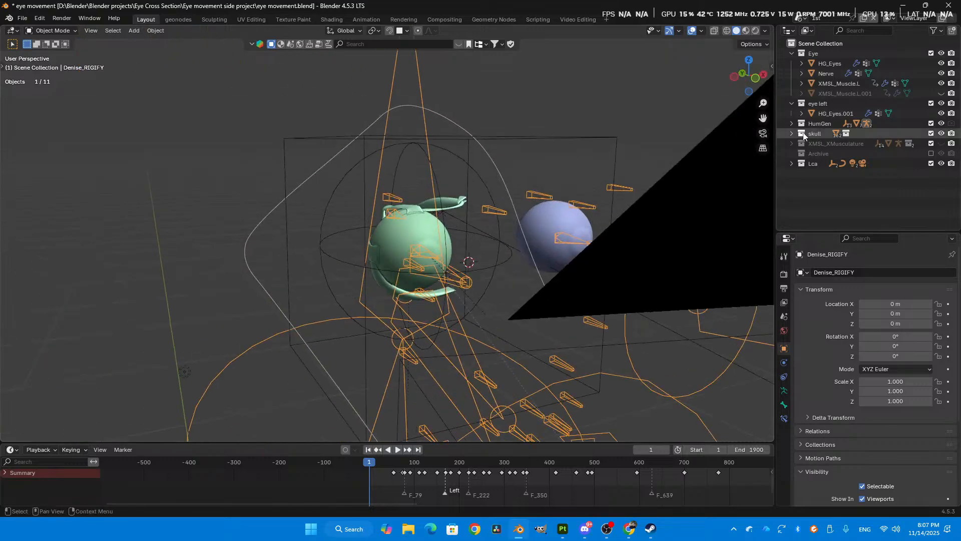
middle_click_drag(626, 180, 526, 188)
- Show the viewport sidebar and look through its add-on panels, including x-muscle and Quad Remesher
key("n")
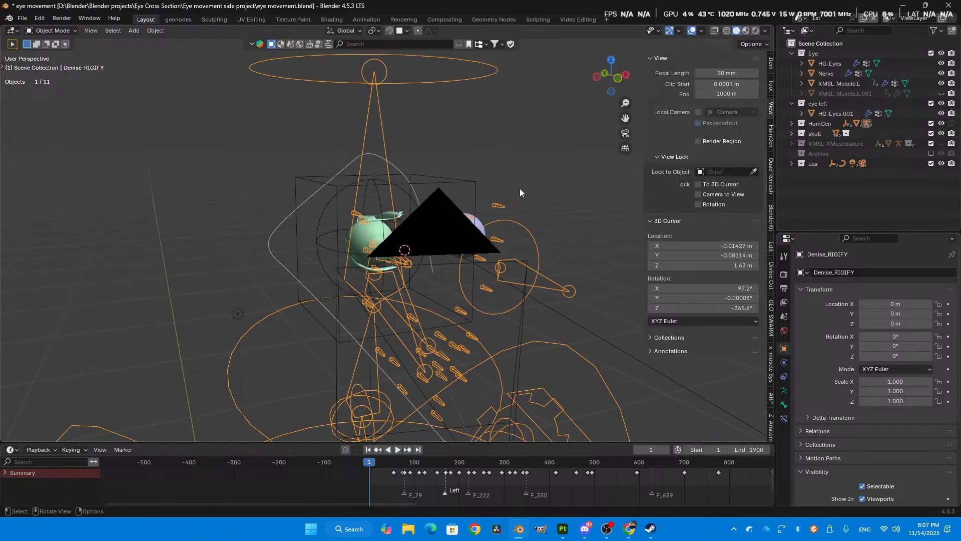
scroll(768, 403, "down", 1)
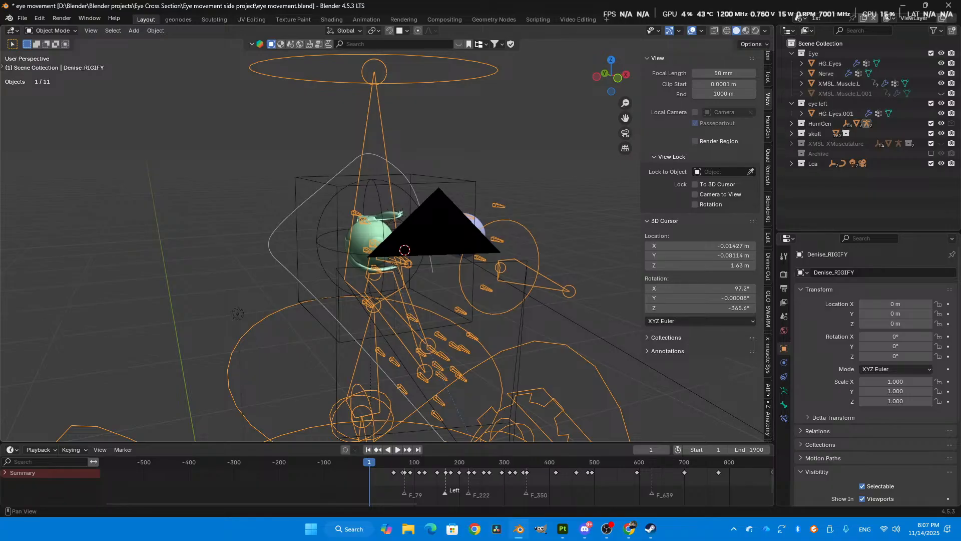
left_click(767, 348)
left_click(768, 296)
left_click(766, 185)
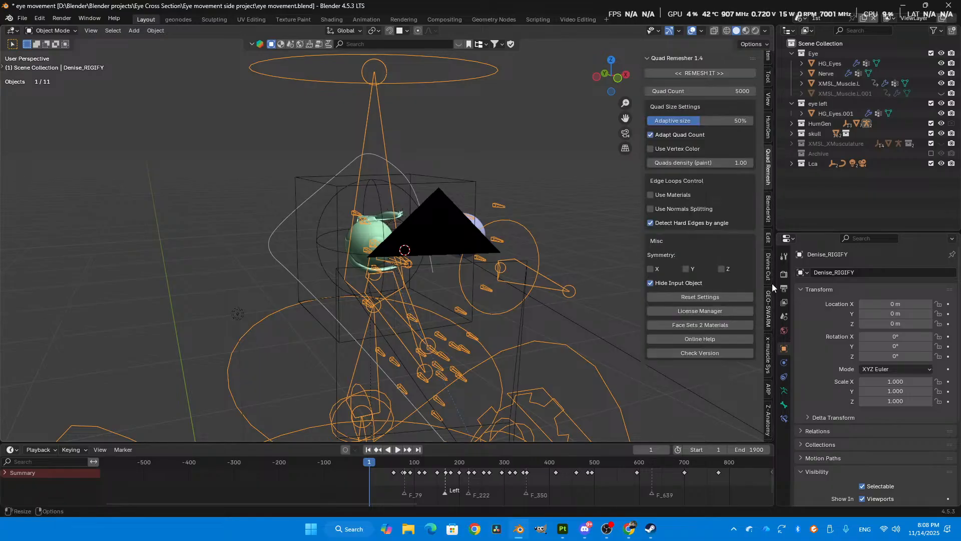
scroll(771, 265, "up", 1)
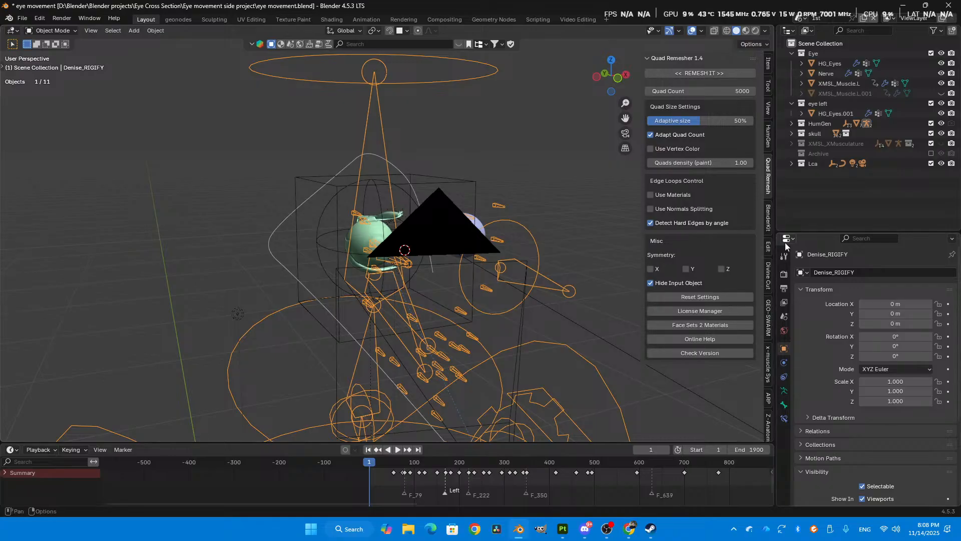
- Move the eyeball_lookat_master bone downward in Pose Mode to examine how the muscles follow the eye, and return to Object Mode
middle_click_drag(471, 242, 450, 238)
key("ctrl+Tab")
left_click(437, 307)
middle_click_drag(437, 307, 551, 307)
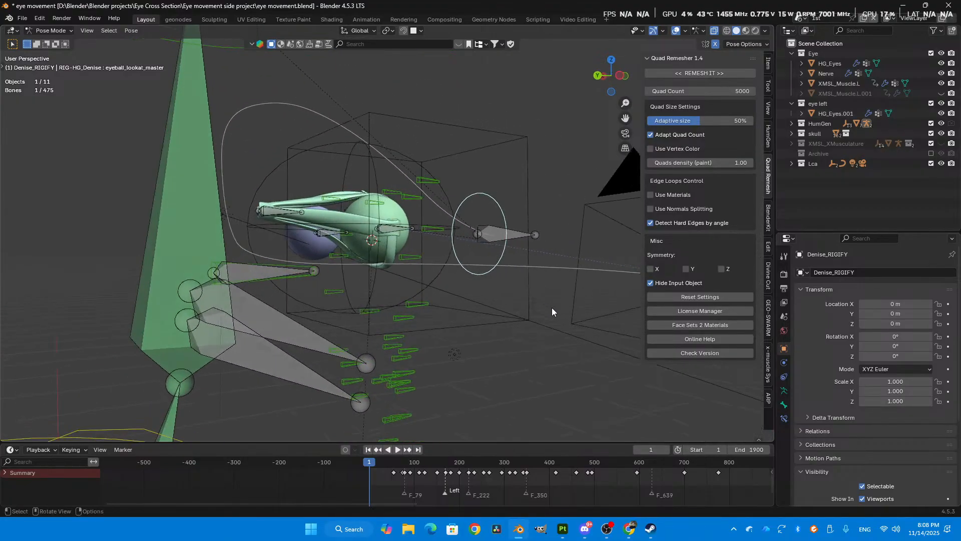
key("g")
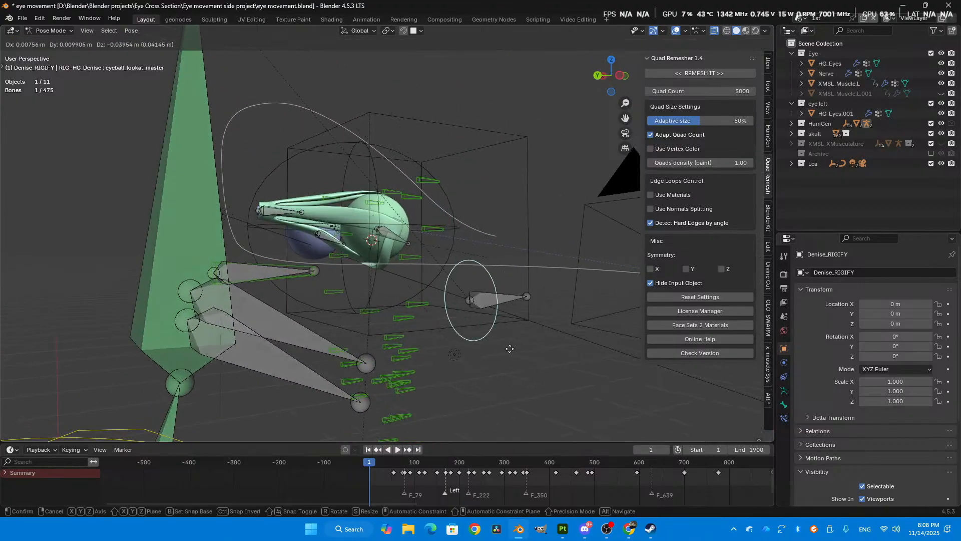
left_click(481, 286)
middle_click_drag(481, 285, 384, 247)
key("ctrl+Tab")
left_click(324, 265)
- Unhide the XMSL_XMusculature collection to show the muscle control objects around the eyeball
scroll(379, 211, "up", 2)
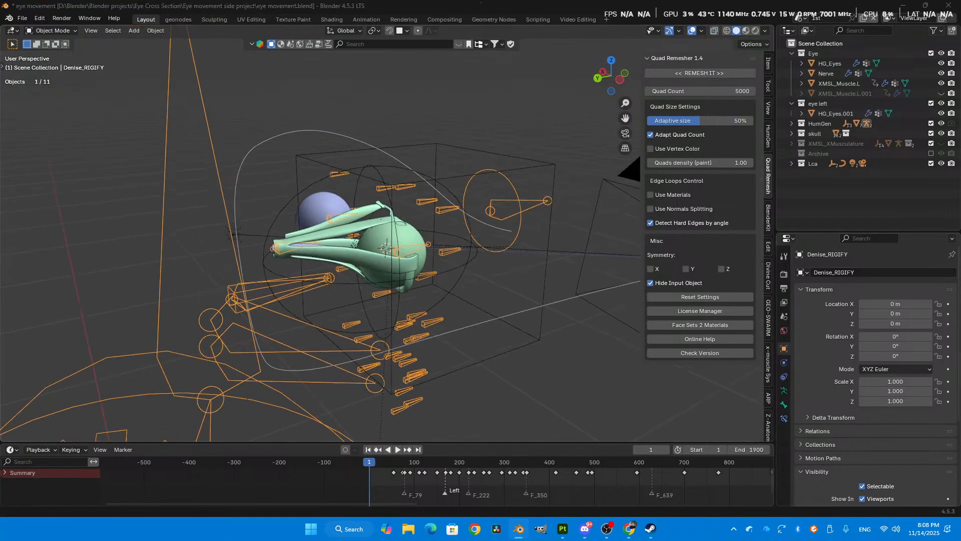
key("alt+Tab")
scroll(472, 232, "up", 2)
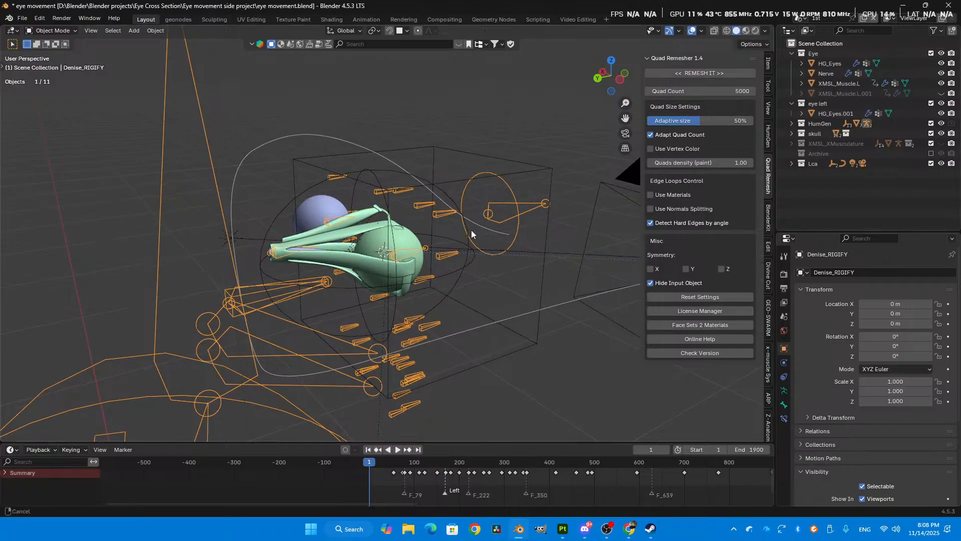
middle_click_drag(407, 236, 389, 237, "shift")
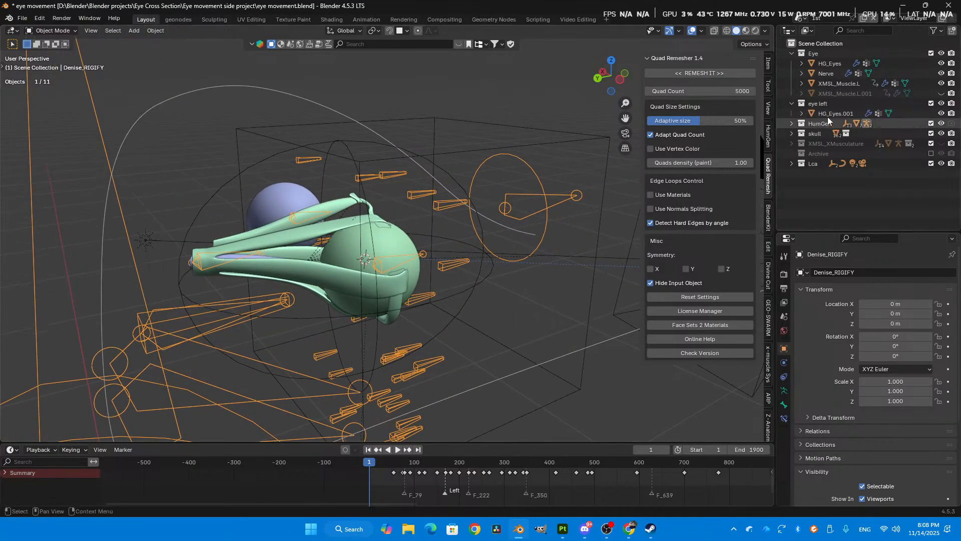
left_click(941, 143)
middle_click_drag(383, 247, 323, 282)
scroll(383, 241, "up", 4)
middle_click(420, 218, "alt")
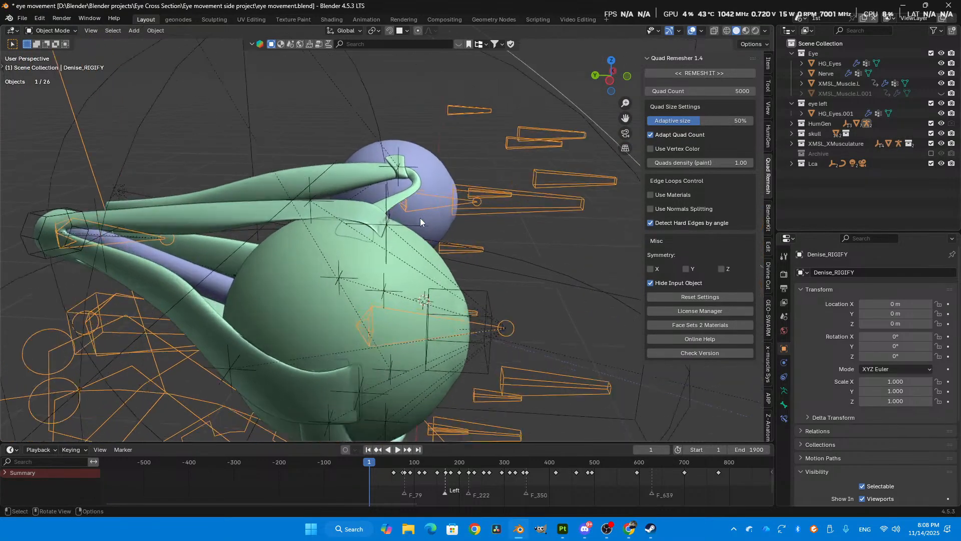
- Open the XMSL_Muscle.L mesh in Weight Paint mode with the selection masks turned off
scroll(420, 221, "up", 4)
mouse_move(420, 221)
middle_mouse_down()
mouse_move(392, 235)
mouse_move(434, 222)
middle_mouse_up()
middle_click(400, 212, "alt")
left_click(363, 215)
key("ctrl+Tab")
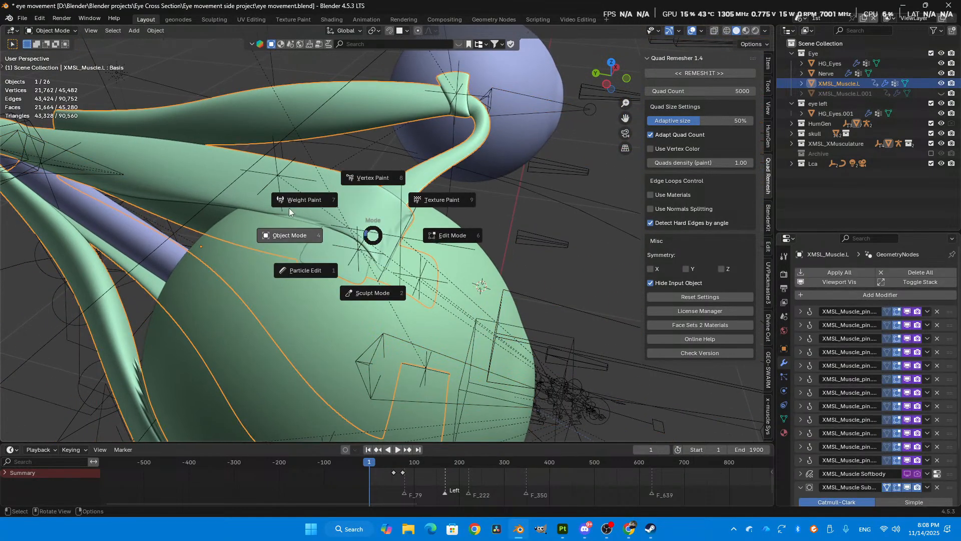
left_click(292, 203)
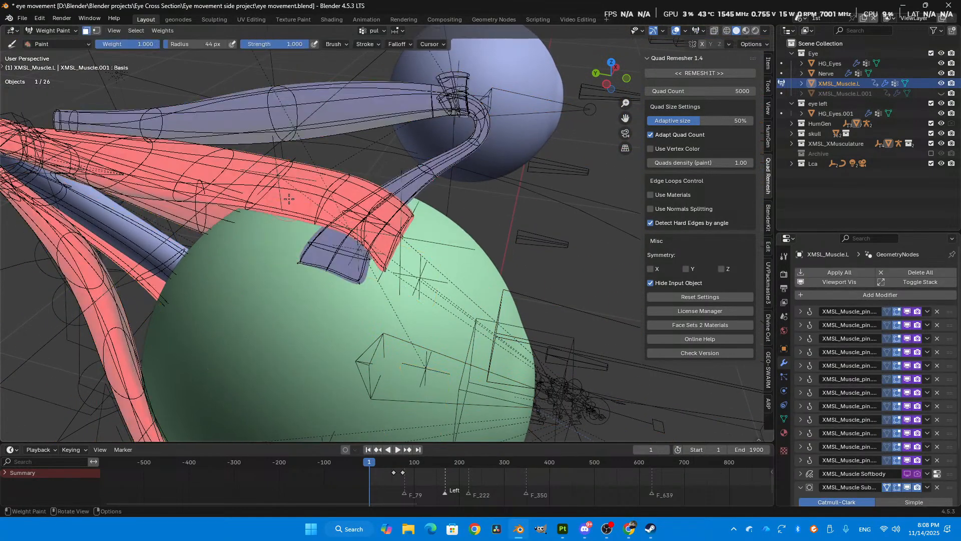
left_click(96, 31)
left_click(87, 31)
left_click(86, 31)
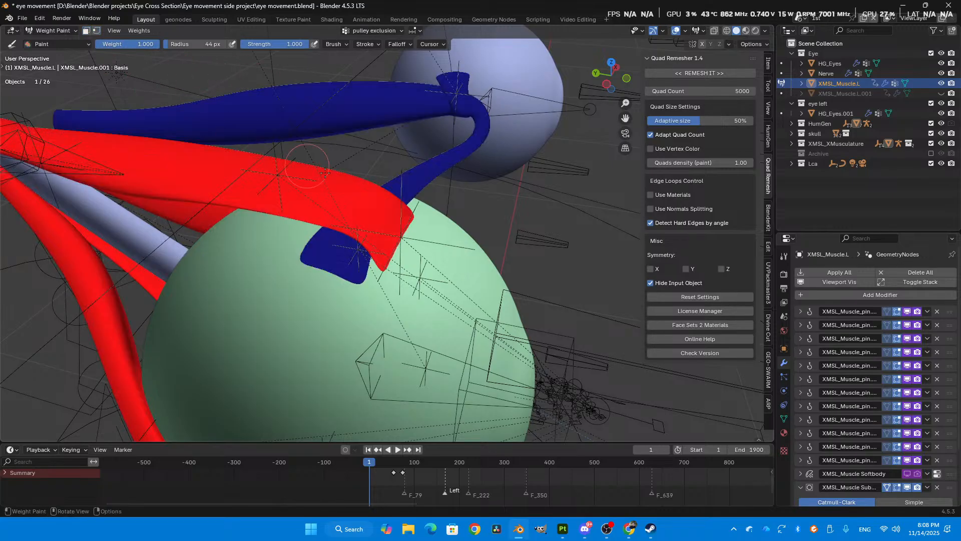
- Display the weights of the XMSL_Muscle_pin.001.L vertex group and examine them around the eyeball
left_click(785, 419)
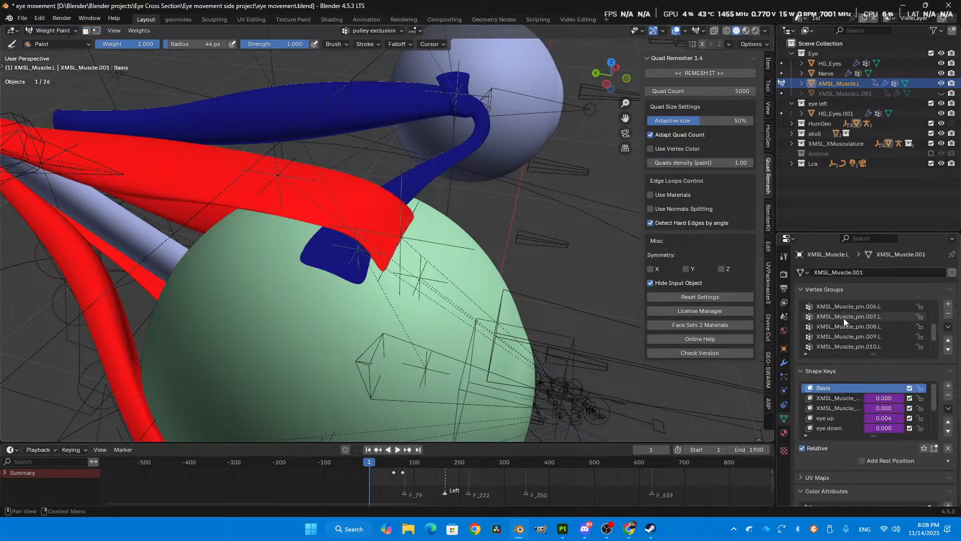
scroll(852, 320, "up", 1)
left_click(863, 317)
mouse_move(450, 210)
middle_mouse_down()
mouse_move(426, 185)
mouse_move(370, 228)
mouse_move(417, 271)
mouse_move(461, 265)
mouse_move(412, 233)
mouse_move(422, 149)
middle_mouse_up()
mouse_move(472, 182)
middle_mouse_down()
mouse_move(450, 189)
mouse_move(489, 194)
mouse_move(480, 207)
mouse_move(438, 160)
mouse_move(348, 194)
mouse_move(359, 229)
mouse_move(395, 223)
middle_mouse_up()
scroll(394, 244, "up", 1)
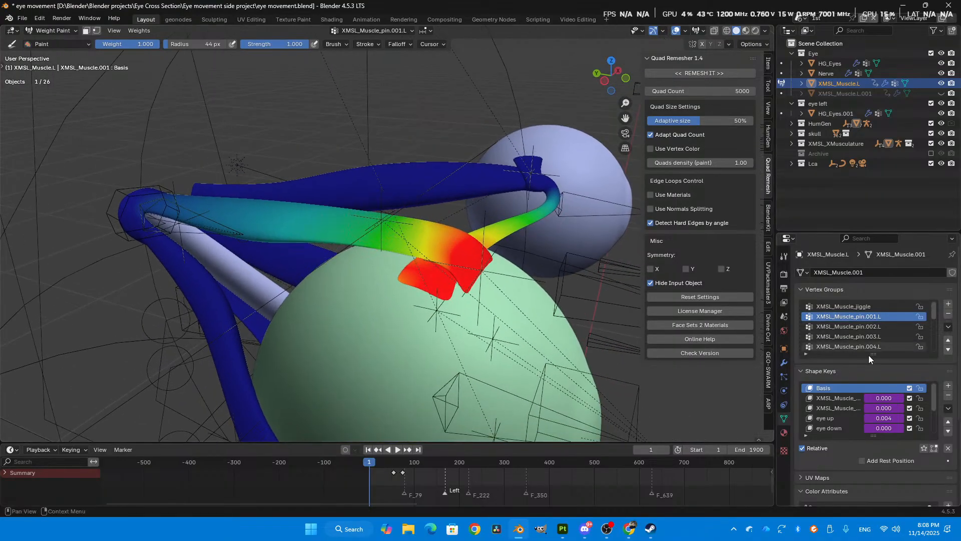
- Display the weights of the XMSL_Muscle_pin.002.L vertex group and return the muscle mesh to Object Mode
left_click(862, 326)
mouse_move(412, 151)
middle_mouse_down()
mouse_move(367, 240)
mouse_move(431, 251)
middle_mouse_up()
left_click(375, 250)
middle_click_drag(308, 250, 383, 228)
scroll(383, 227, "up", 2)
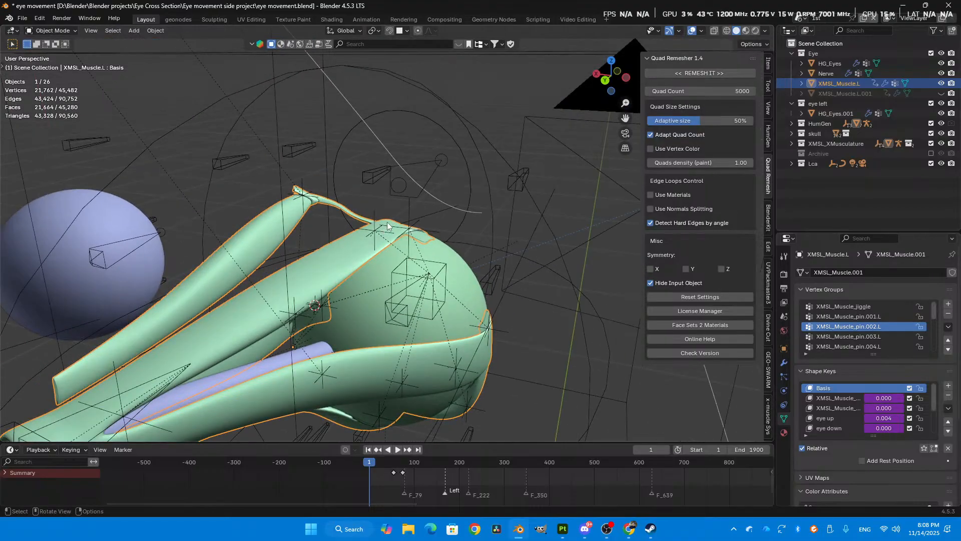
- Put the rig in Pose Mode and trial-move the eyeball_lookat_master bone to examine the upper muscles, cancelling each move
scroll(386, 222, "up", 1)
left_click(345, 125)
middle_click_drag(343, 124, 446, 206)
key("ctrl+Tab")
key("g")
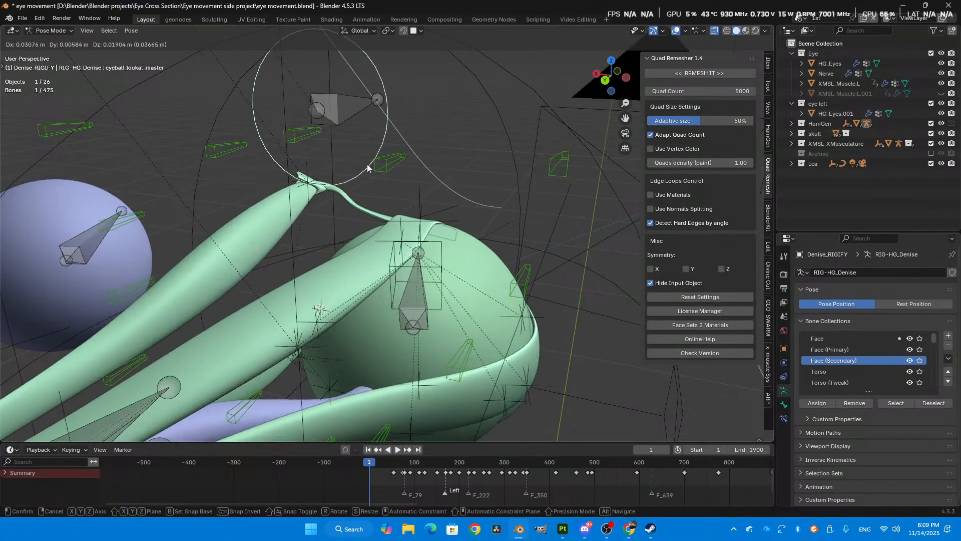
right_click(367, 163)
scroll(360, 226, "down", 2)
scroll(351, 231, "up", 4)
key("g")
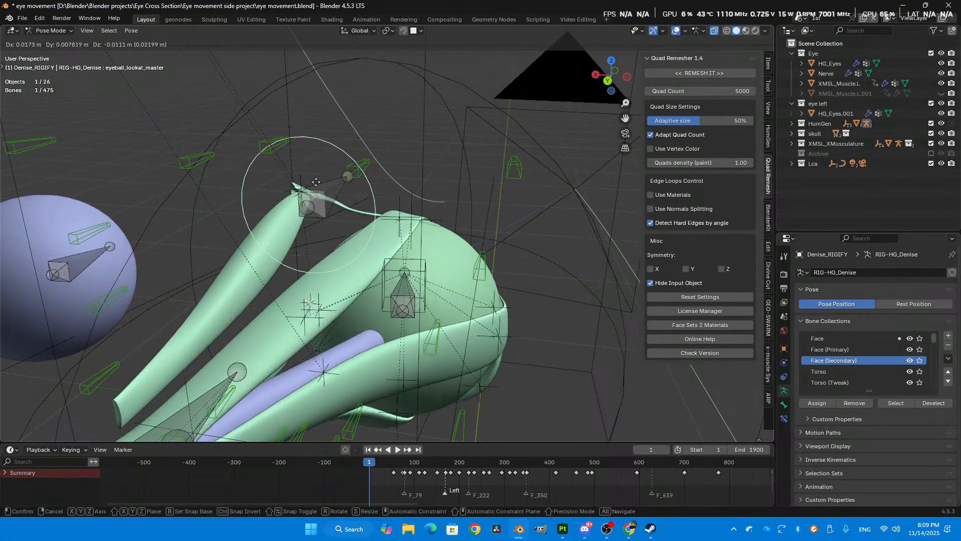
right_click(474, 235)
- Examine the side muscle from behind the eye while trial-moving the look-at bone, and cancel the move
middle_click_drag(343, 265, 381, 240, "shift")
scroll(434, 247, "down", 1)
middle_click_drag(434, 260, 511, 245)
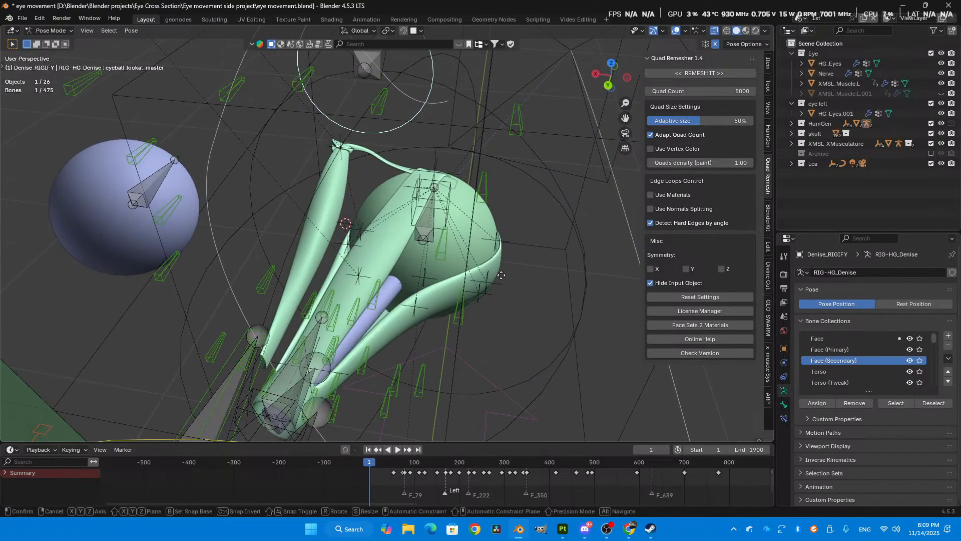
key("g")
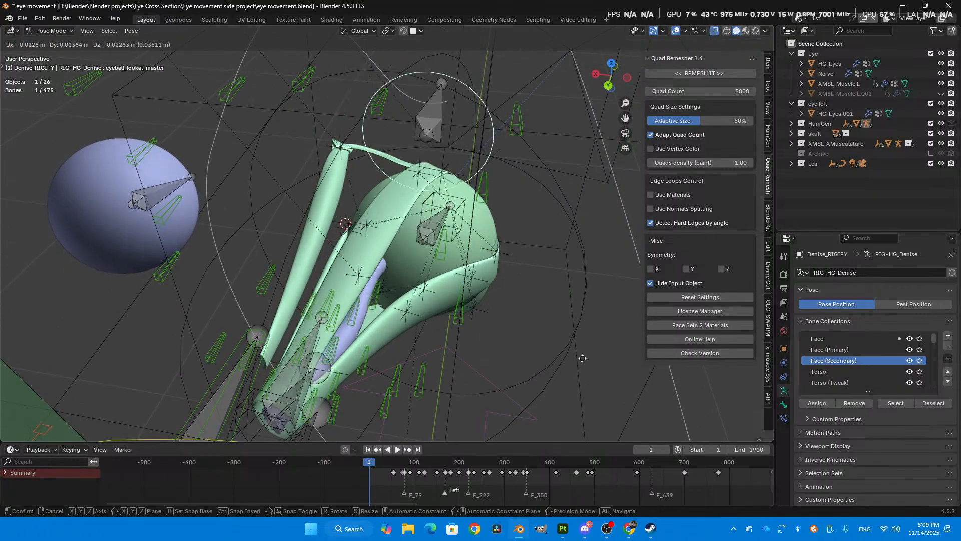
right_click(499, 286)
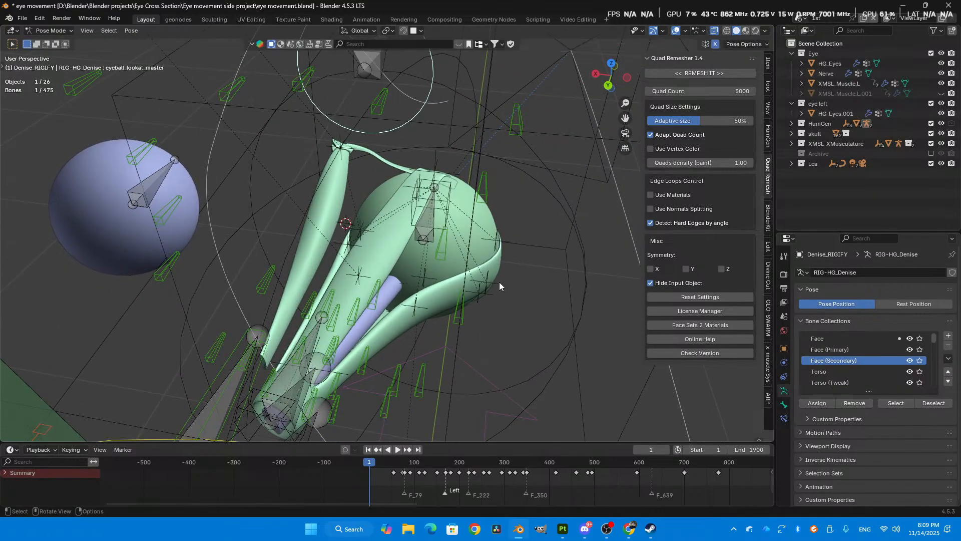
- Select the XMSL_Muscle.L mesh in Object Mode and make its eye up shape key active
key("ctrl+Tab")
left_click(423, 295)
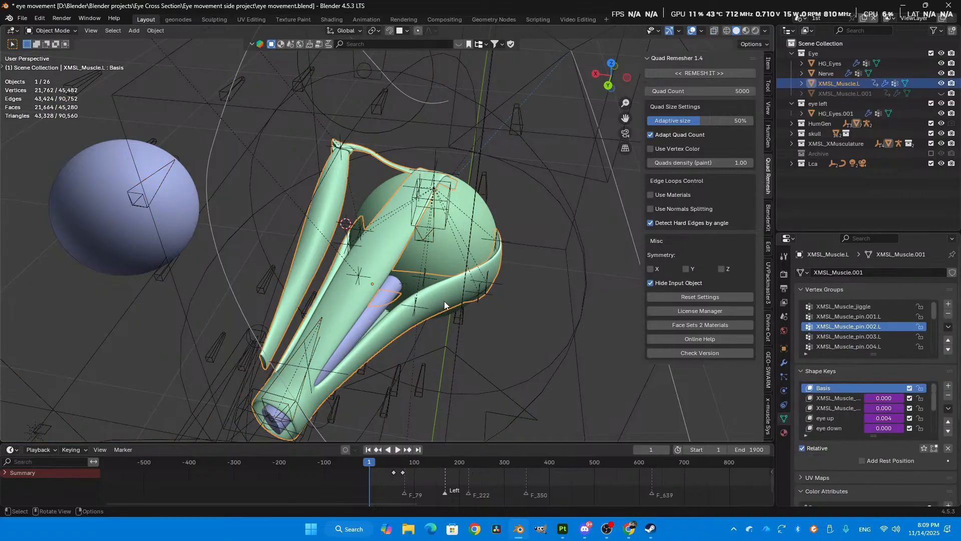
scroll(869, 432, "down", 2)
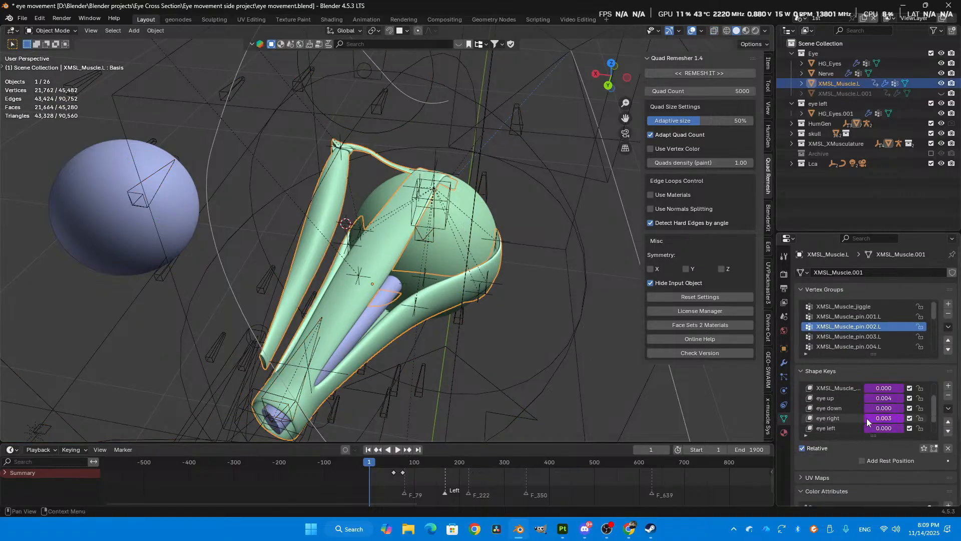
left_click(824, 398)
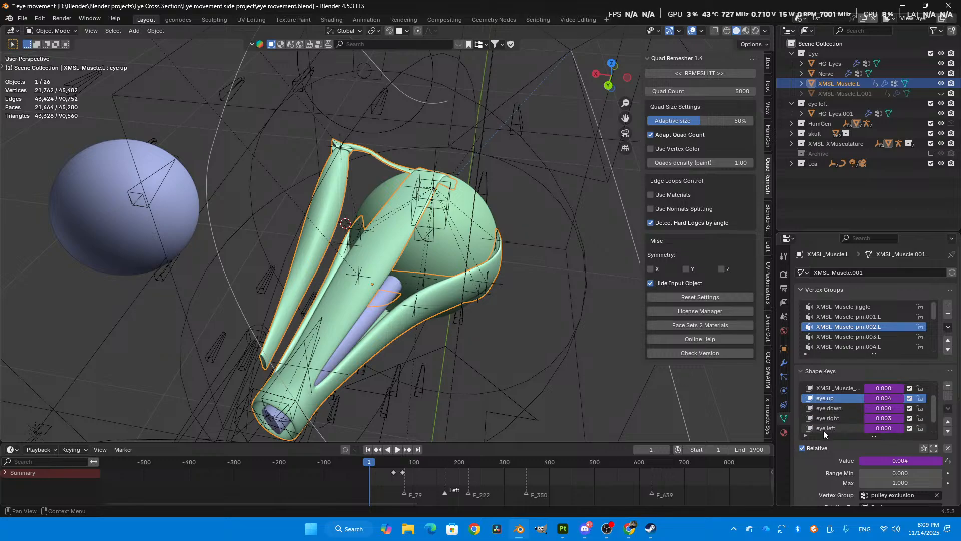
scroll(611, 360, "down", 1)
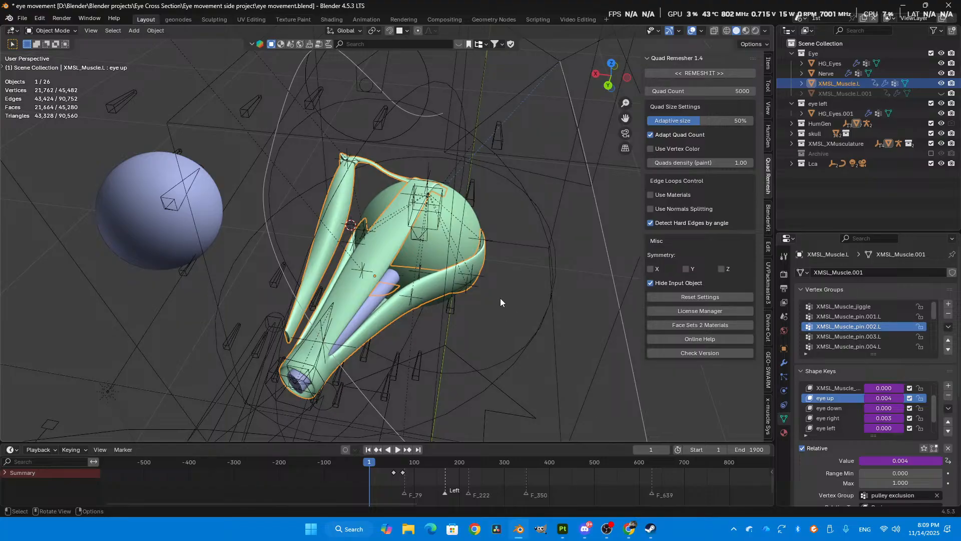
- Put the rig in Pose Mode and raise the eyeball_lookat_master bone along the global Z axis
left_click(428, 74)
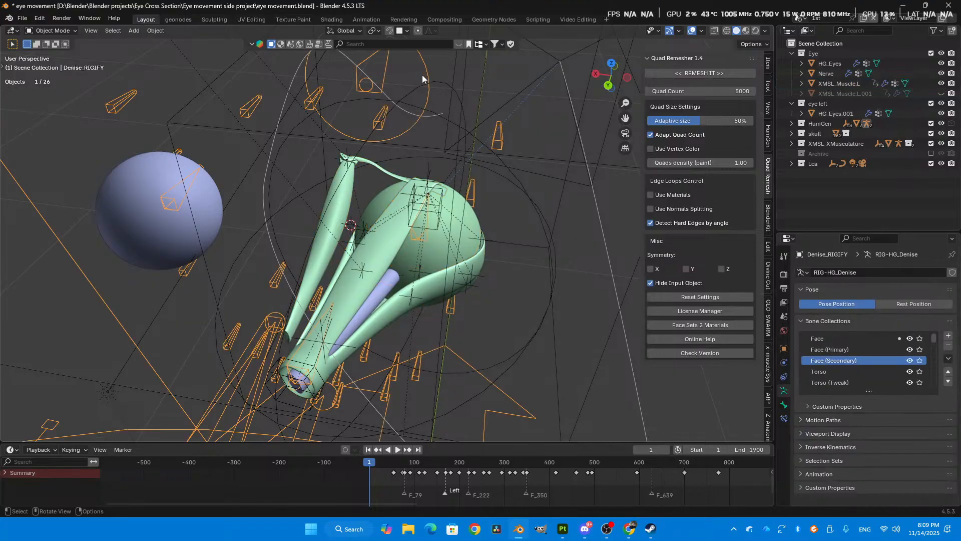
middle_click_drag(430, 212, 428, 182)
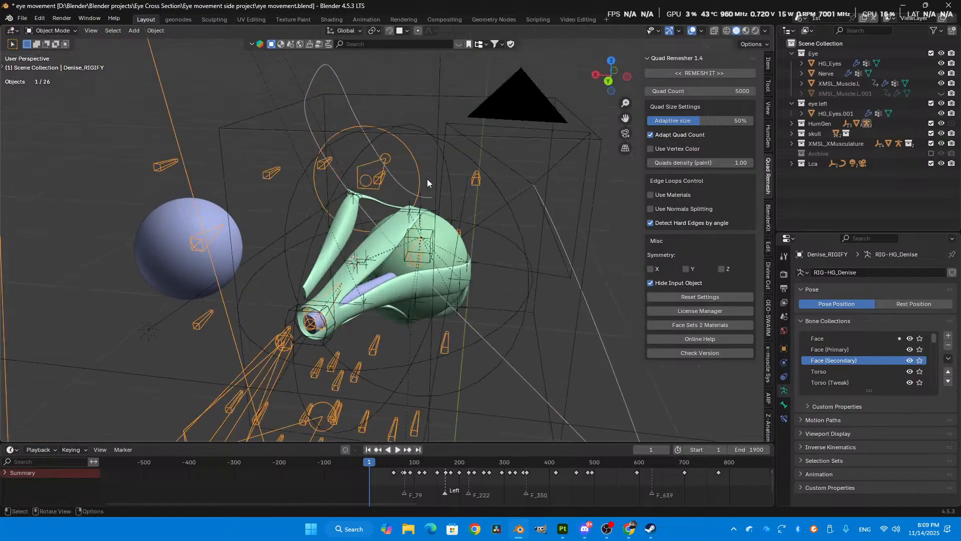
key("ctrl+Tab")
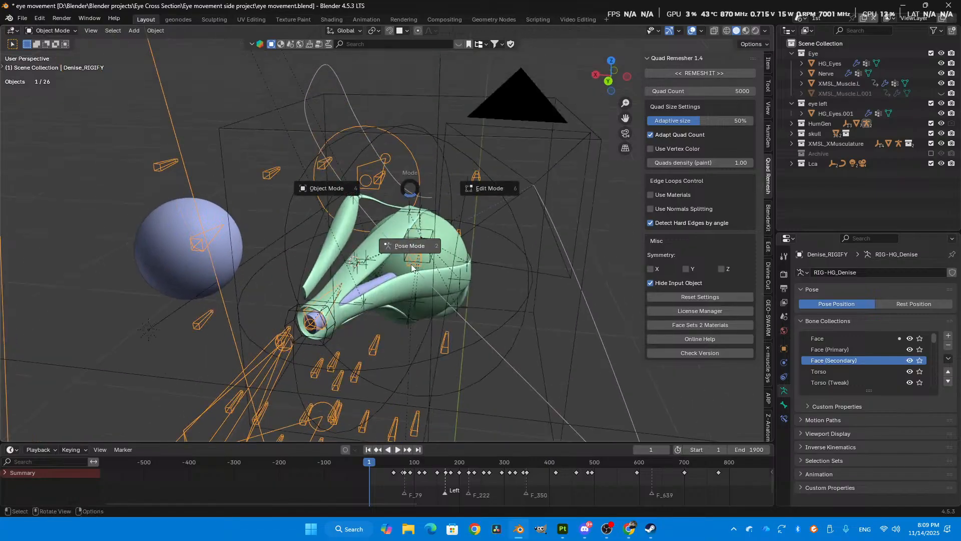
key("g")
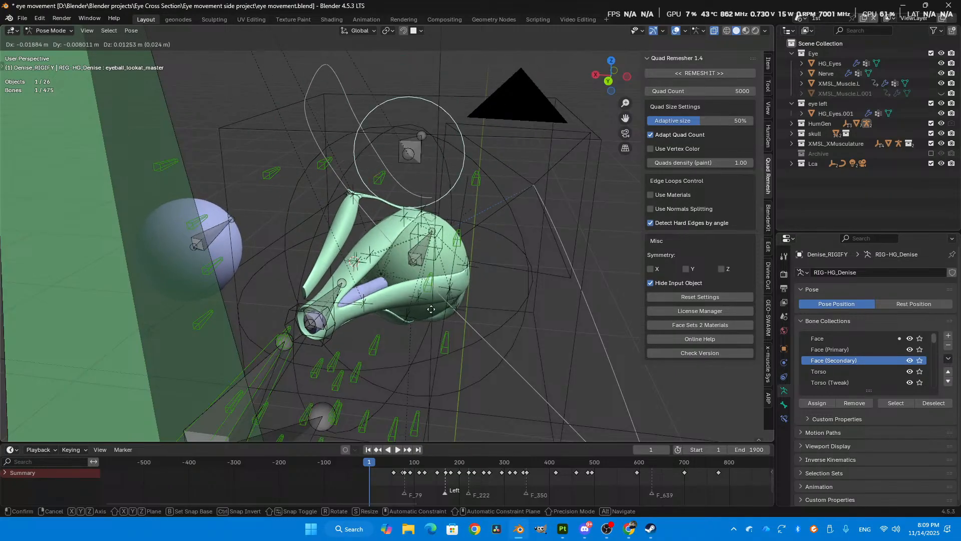
key("z")
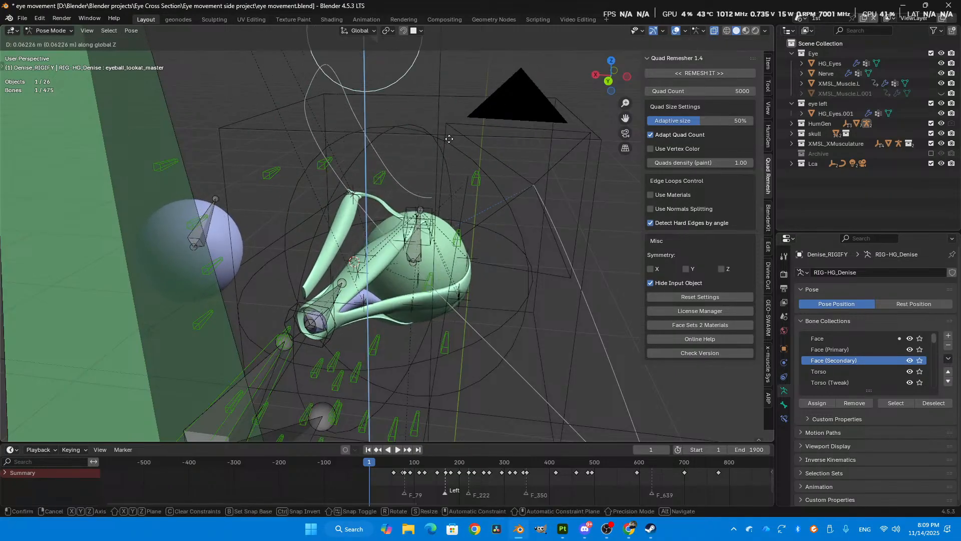
left_click(440, 96)
- Return to Object Mode and select the XMSL_Muscle.L mesh to check how its eye up shape key responds
key("Tab")
left_click(302, 216)
left_click(410, 272)
scroll(888, 424, "down", 1)
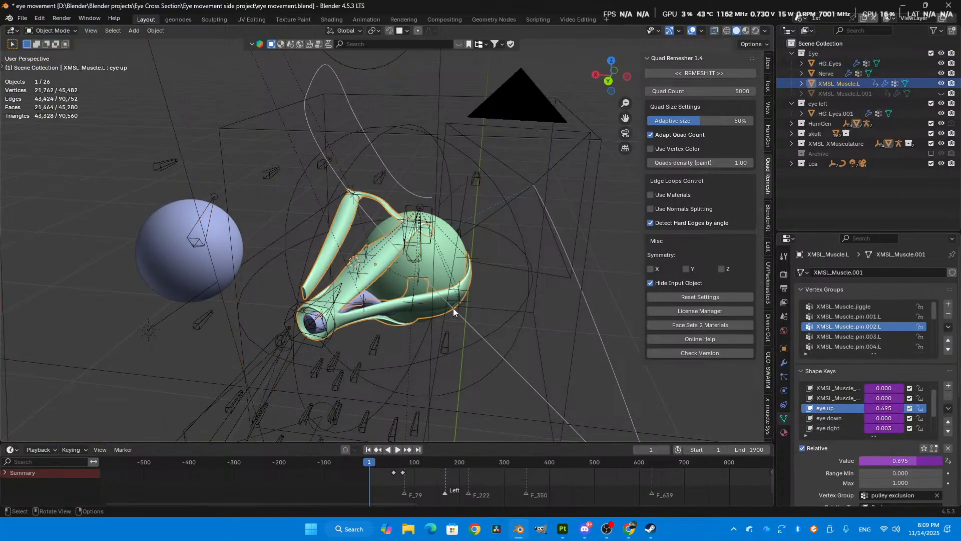
- Put the rig back in Pose Mode and move the eyeball_lookat_master bone sideways along the global X axis
key("ctrl+Tab")
left_click(350, 63)
key("ctrl+z")
left_click(369, 70)
key("ctrl+Tab")
key("g")
key("x")
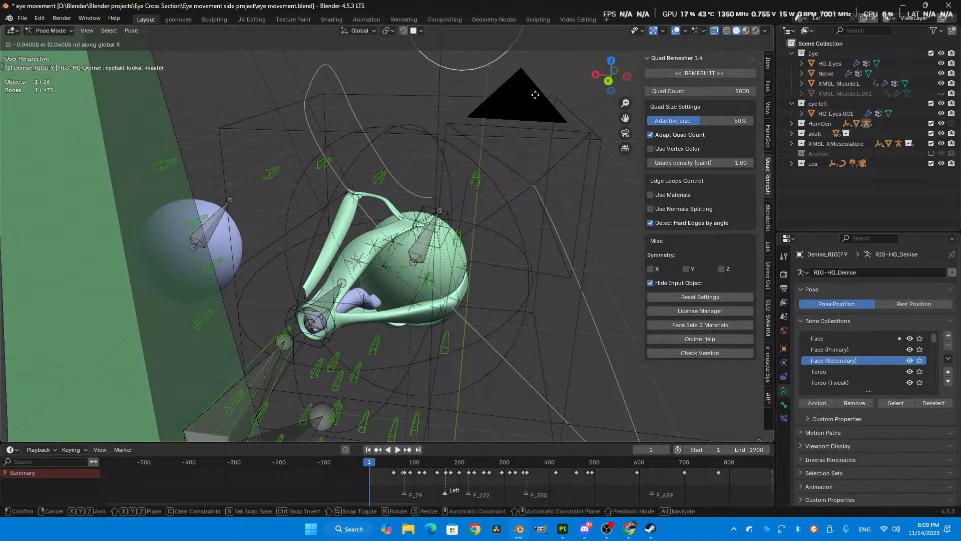
left_click(597, 130)
- Select the XMSL_Muscle.L mesh in Object Mode and make its PULLEY CONTRACT shape key active
key("ctrl+Tab")
left_click(394, 258)
middle_click_drag(368, 227, 363, 278)
left_click(810, 422)
scroll(810, 422, "down", 1)
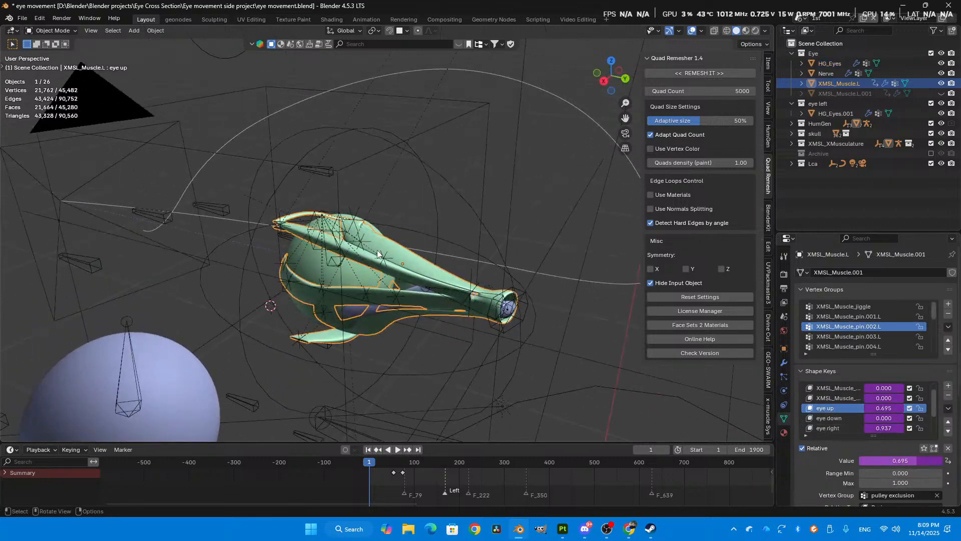
middle_click_drag(350, 197, 263, 206)
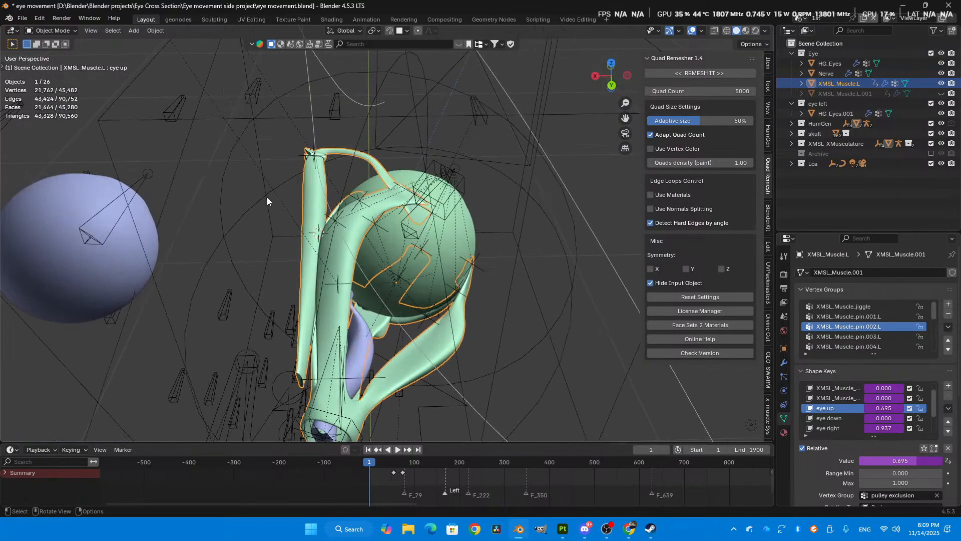
scroll(822, 425, "down", 3)
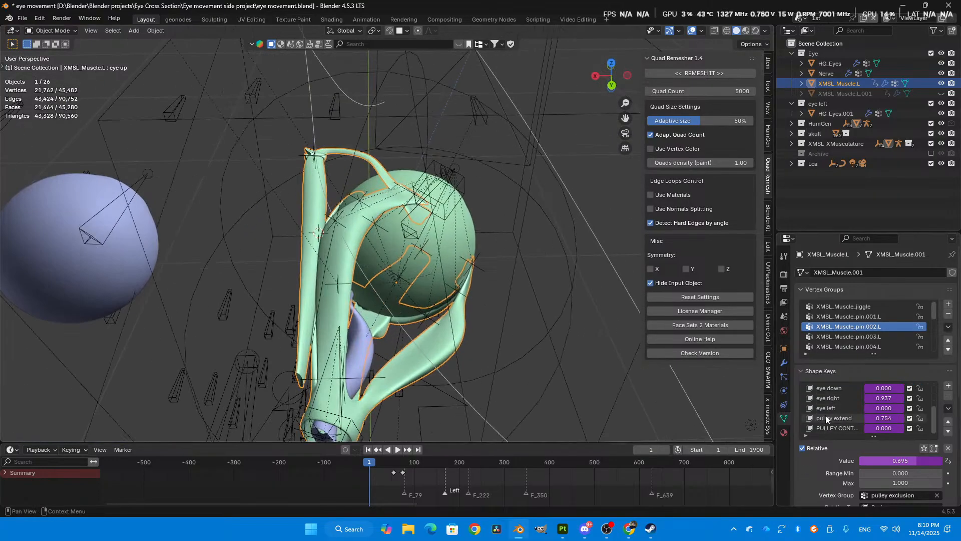
left_click(829, 430)
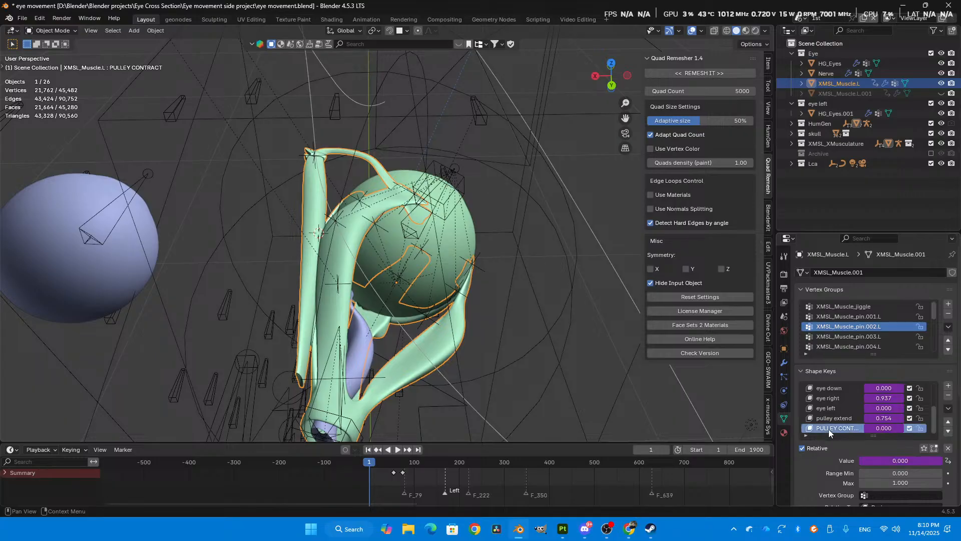
- Clear the eyeball_lookat_master bone's location in Pose Mode and return the rig to Object Mode
middle_click_drag(524, 309, 298, 208)
middle_click_drag(461, 193, 254, 151)
scroll(254, 149, "down", 6)
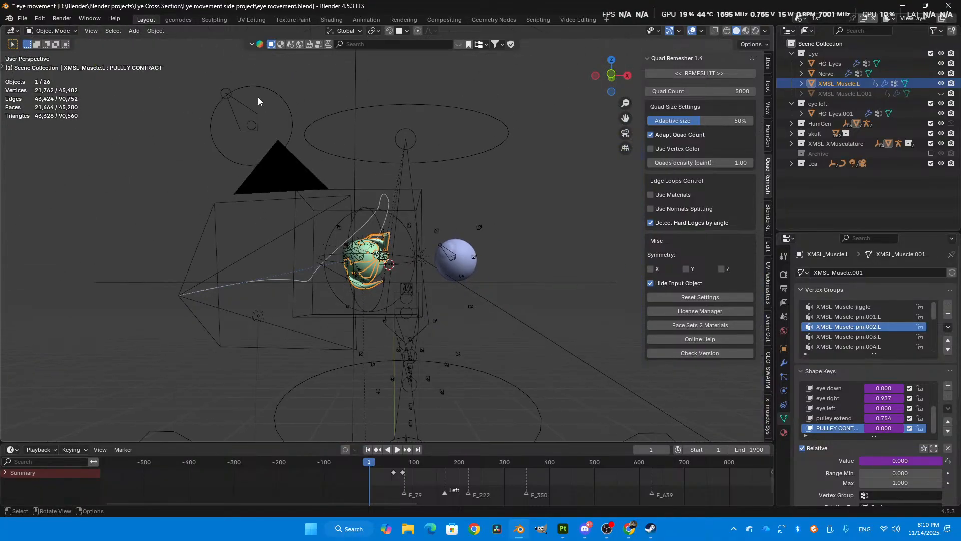
left_click(258, 95)
key("ctrl+Tab")
key("Escape")
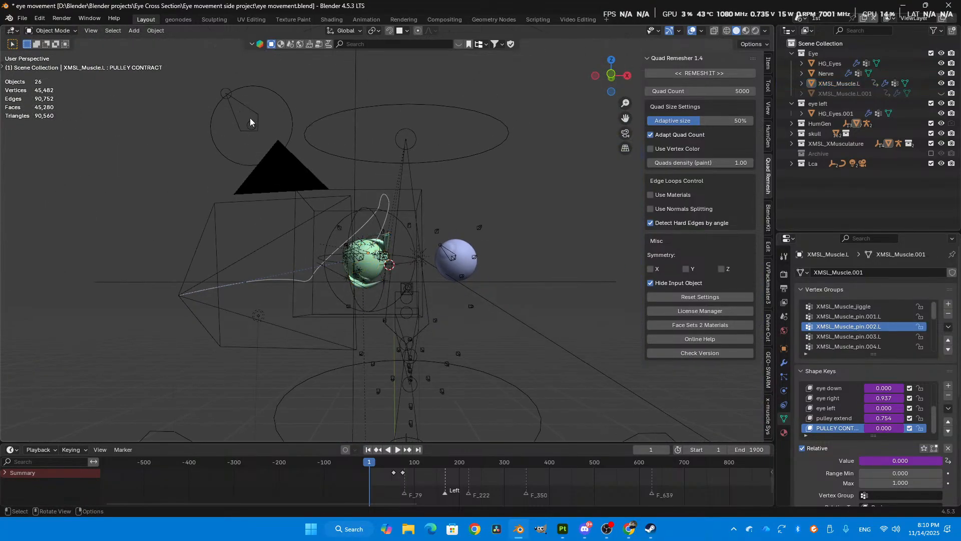
left_click(269, 100)
key("ctrl+Tab")
left_click(272, 184)
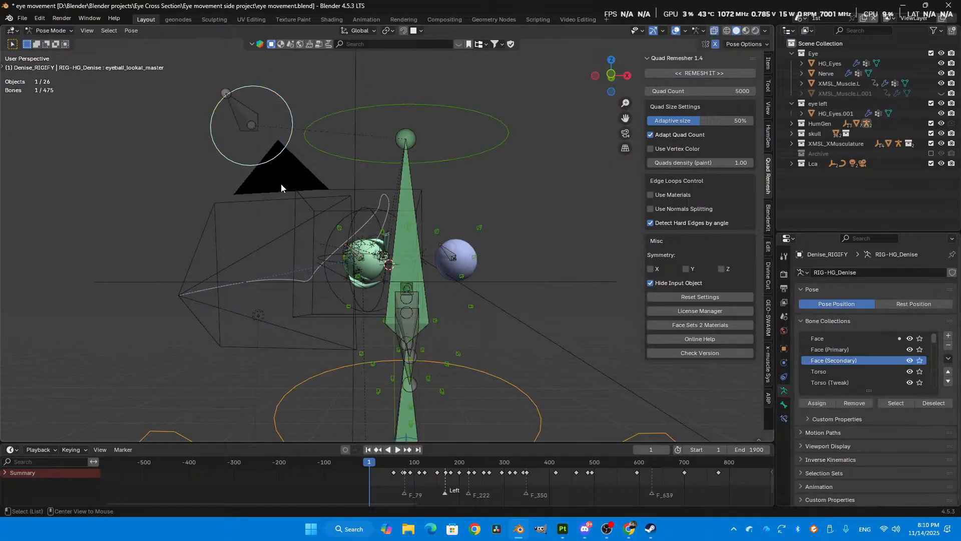
key("alt+g")
key("ctrl+Tab")
left_click(160, 176)
- Select the XMSL_Muscle.L mesh and open the Drivers Editor for the PULLEY CONTRACT shape key's value, moving its window over the viewport
middle_click_drag(160, 177, 241, 284)
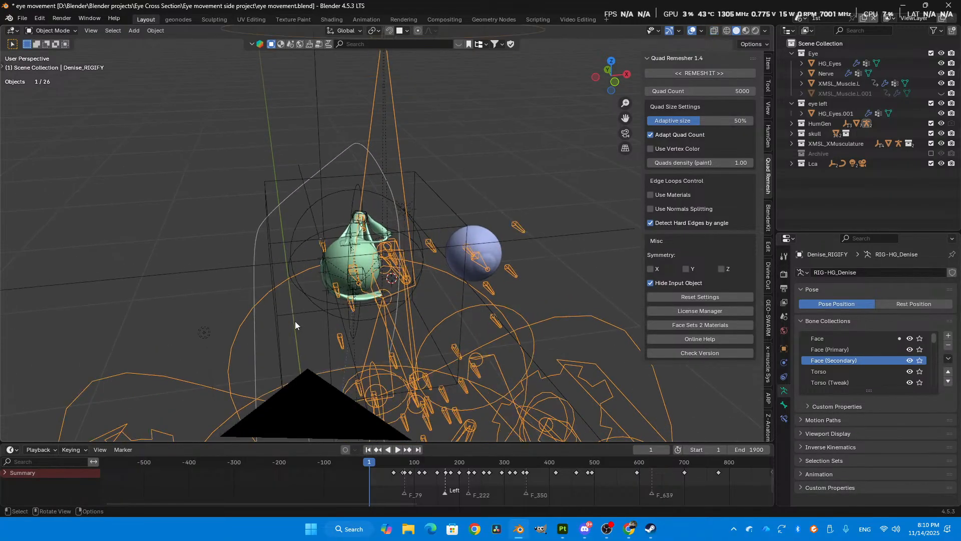
left_click(378, 225)
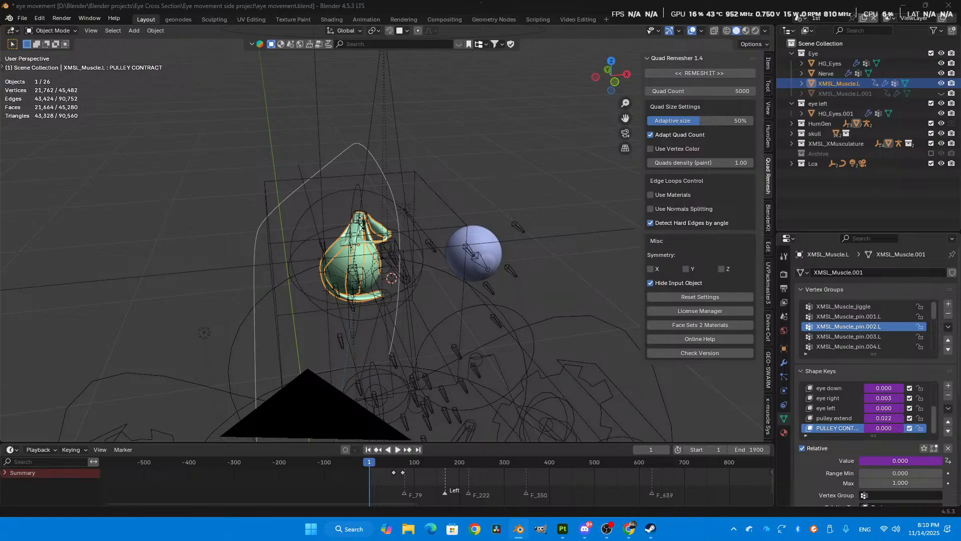
scroll(559, 236, "up", 3)
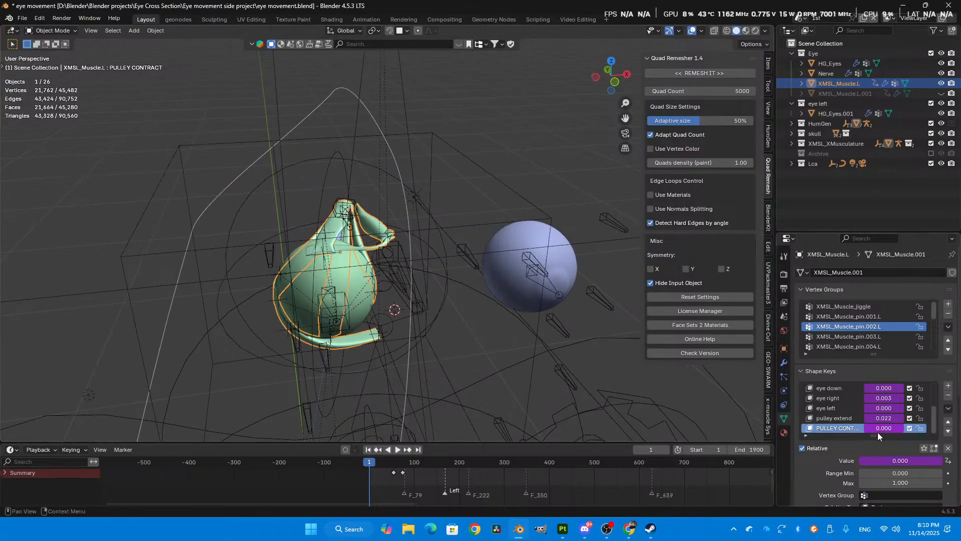
right_click(893, 461)
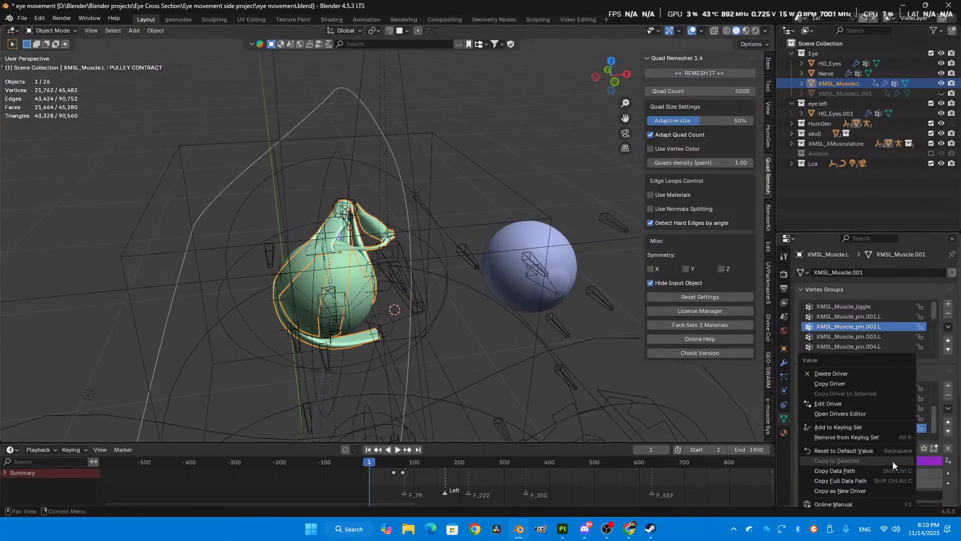
left_click(823, 419)
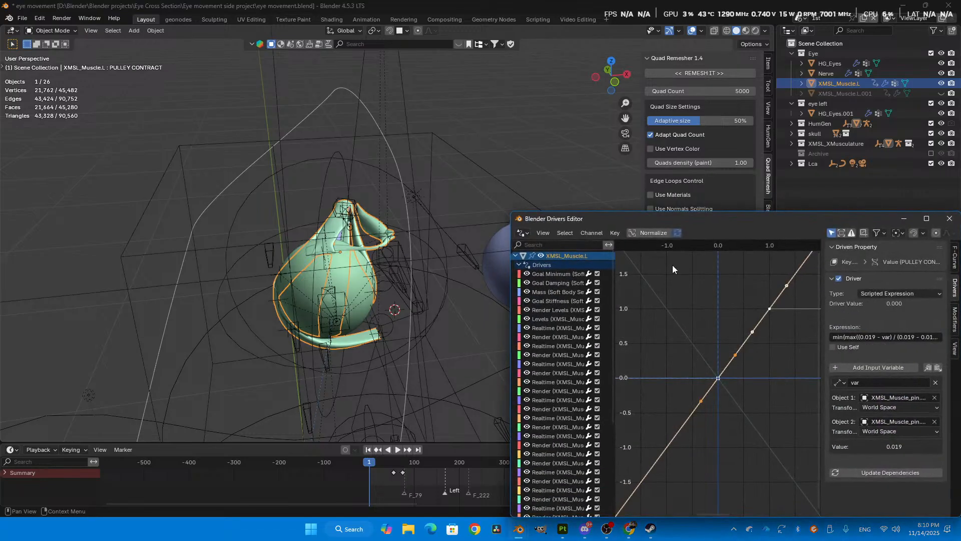
left_click_drag(746, 224, 328, 116)
- Display the eye up shape key's driver and examine its expression, height variable, target object and bone
scroll(122, 274, "down", 5)
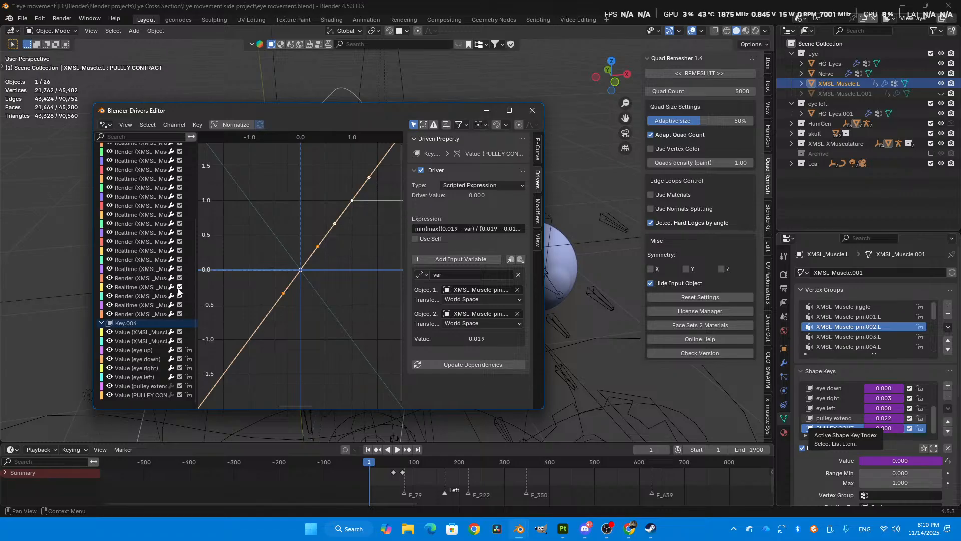
left_click(124, 350)
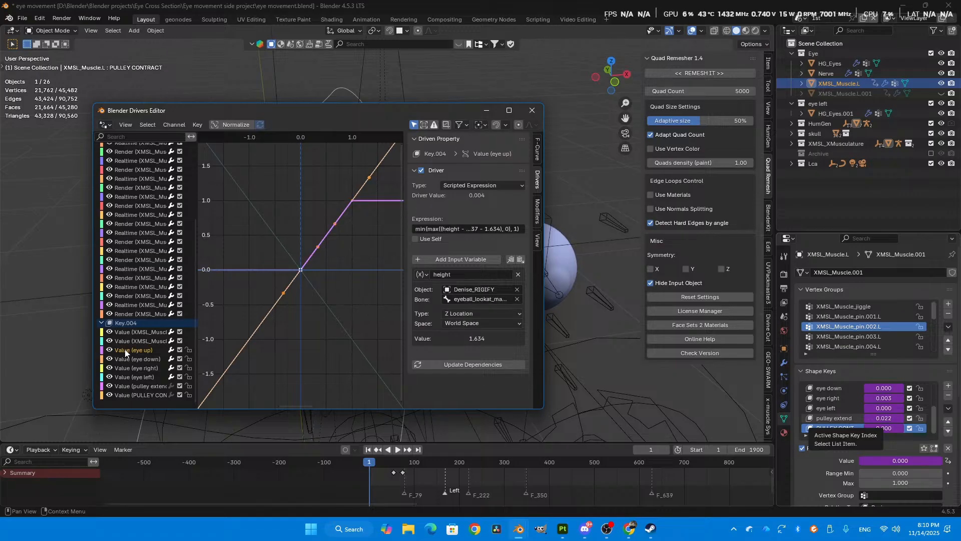
left_click(447, 229)
left_click(486, 242)
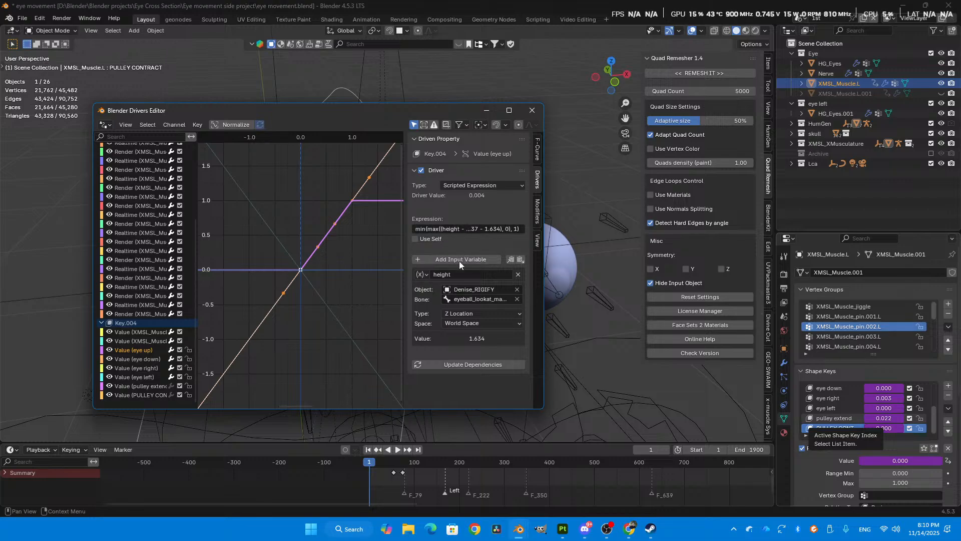
left_click(439, 273)
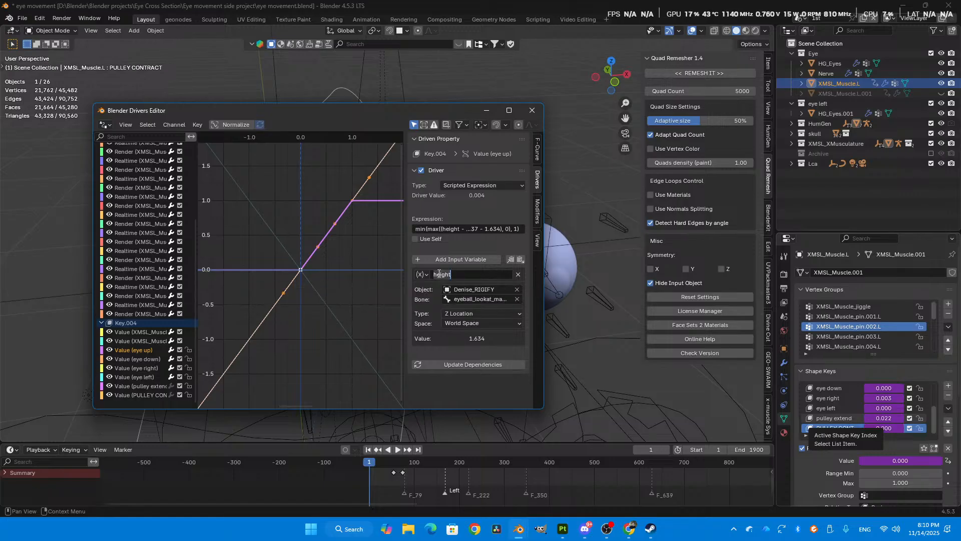
left_click(473, 288)
left_click(466, 299)
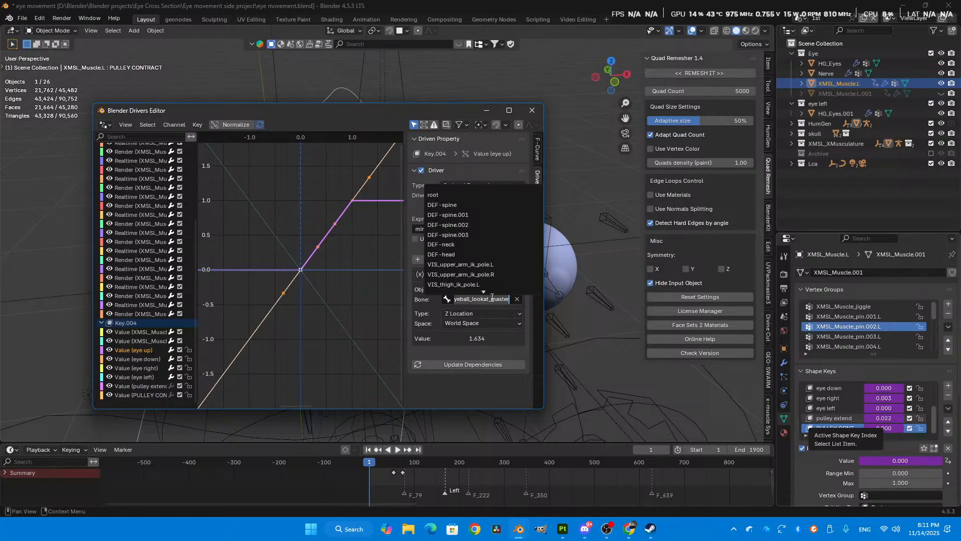
key("Escape")
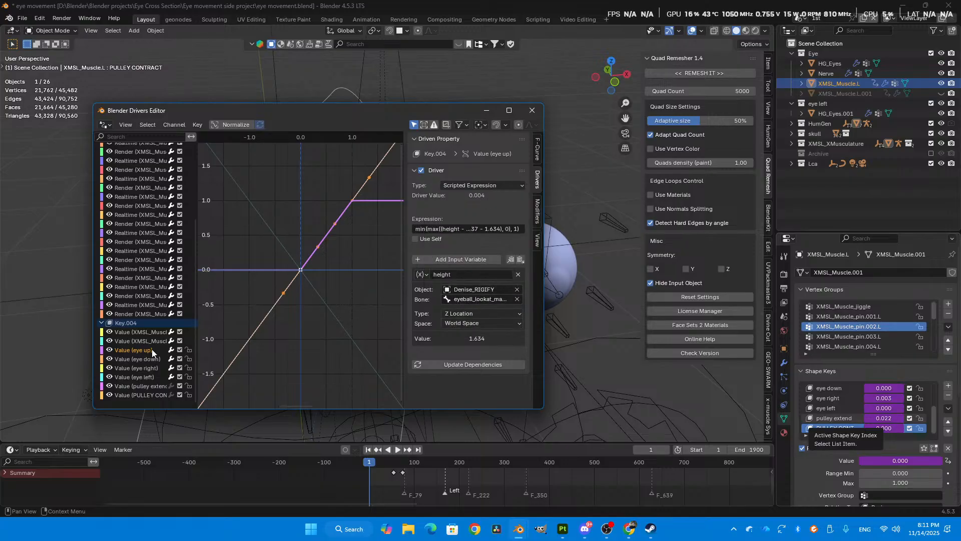
- Examine the individual terms of the eye up driver's scripted expression and leave it unedited
left_click(465, 229)
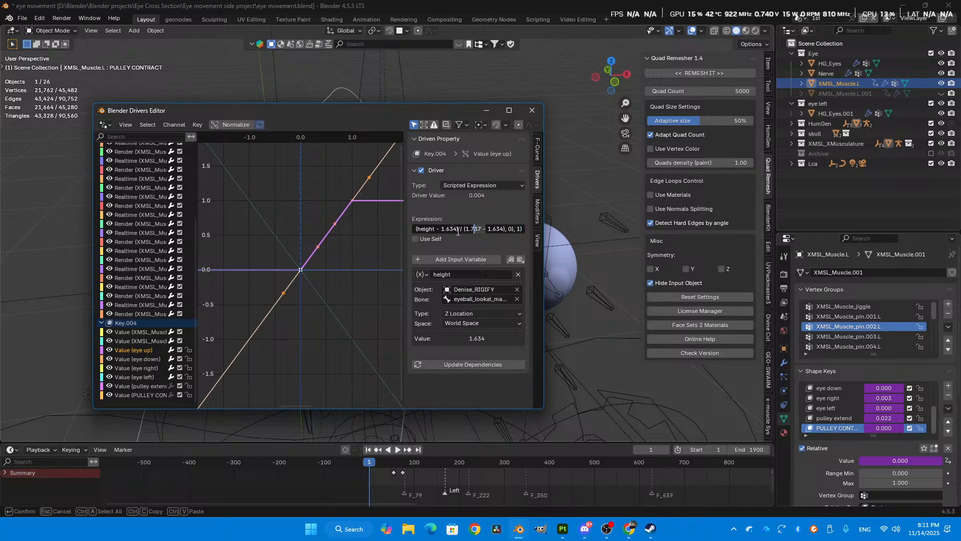
left_click(437, 228)
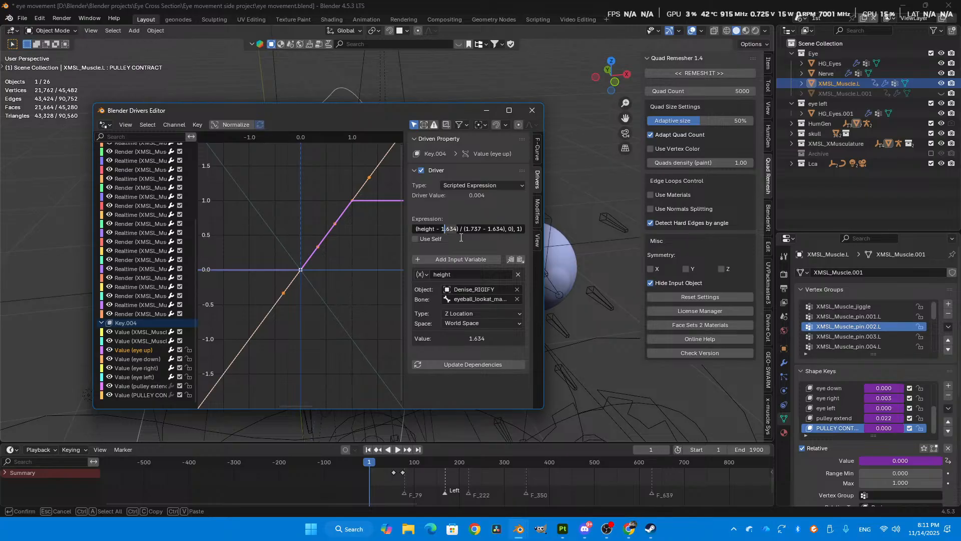
left_click(508, 229)
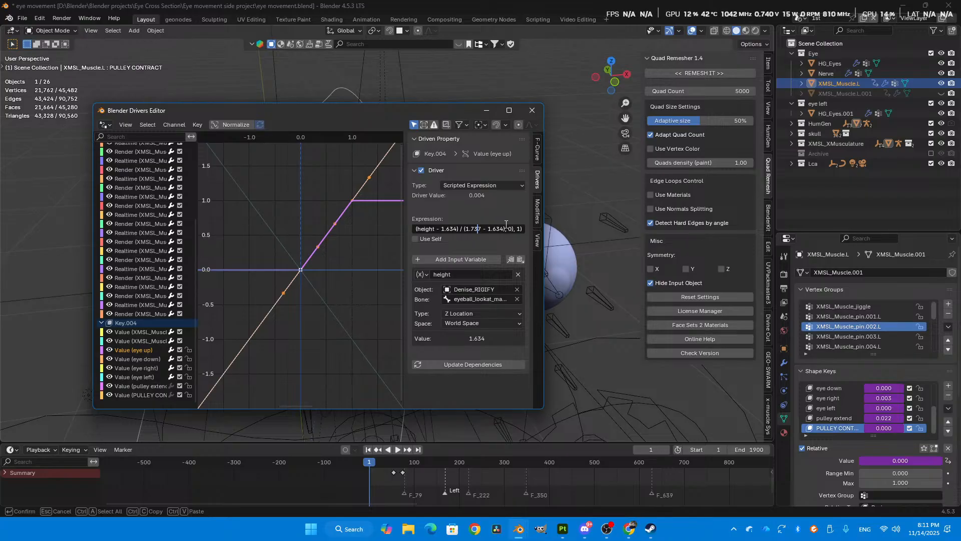
double_click(520, 228)
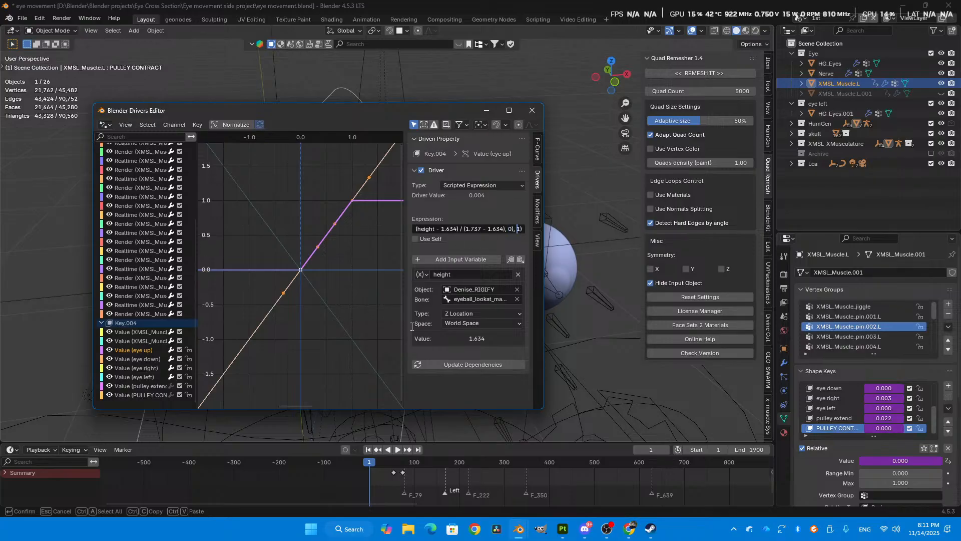
left_click(456, 183)
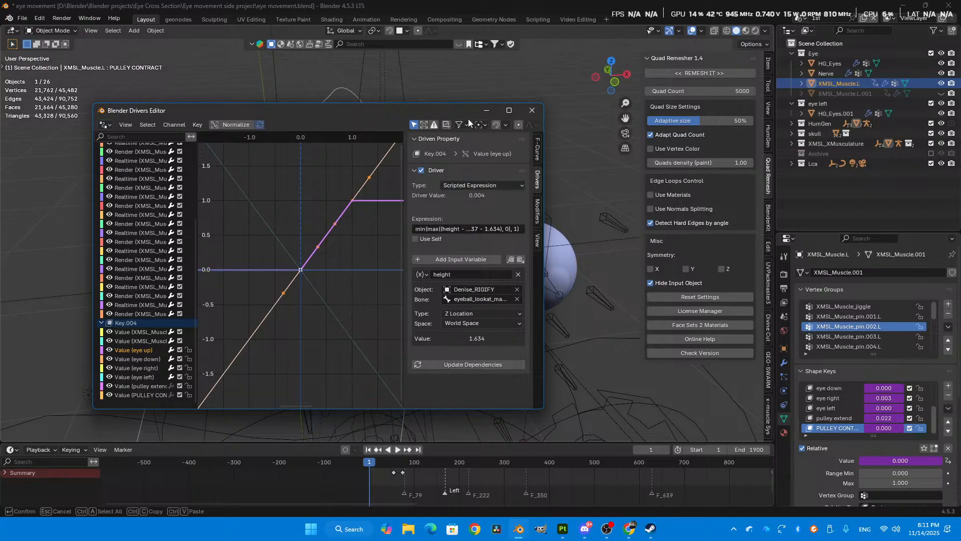
- Minimize the Drivers Editor and switch the viewport to Material Preview shading
left_click(487, 109)
middle_click_drag(412, 262, 436, 313)
left_click(746, 30)
- Trial-move the eyeball_lookat_master bone in Pose Mode to examine the textured muscles from the side, and cancel the move
mouse_move(399, 224)
middle_mouse_down()
mouse_move(455, 194)
mouse_move(500, 231)
mouse_move(497, 242)
middle_mouse_up()
left_click(470, 206)
key("ctrl+Tab")
middle_click_drag(425, 329, 500, 281)
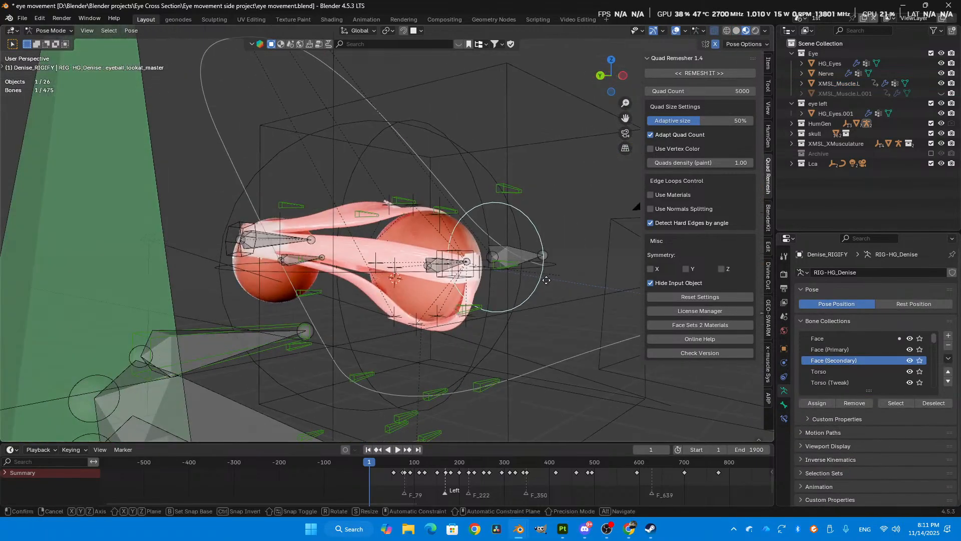
key("g")
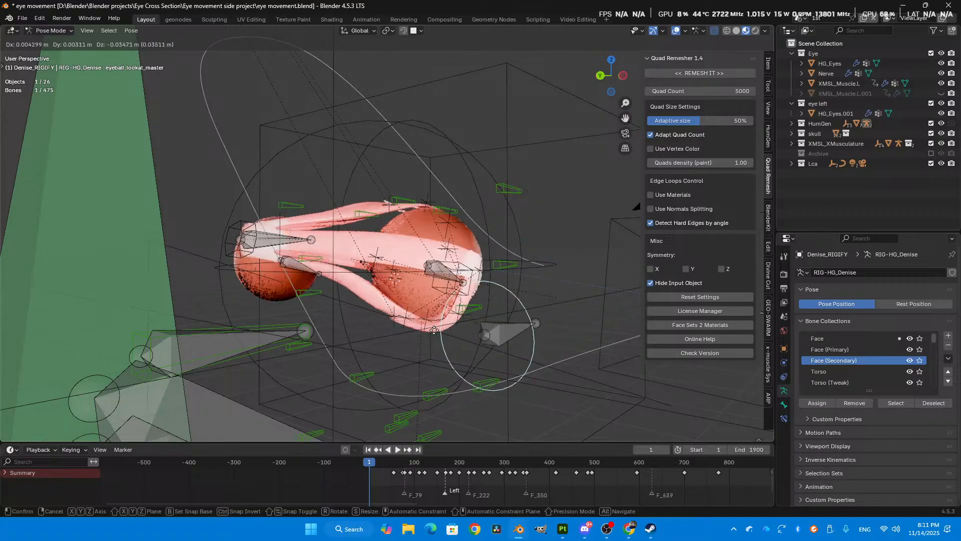
right_click(435, 330)
middle_click_drag(501, 295, 447, 215)
- Return to Object Mode, examine the textured muscles up close, and select the XMSL_Muscle_pin.011.L empty on the lower oblique band
key("ctrl+Tab")
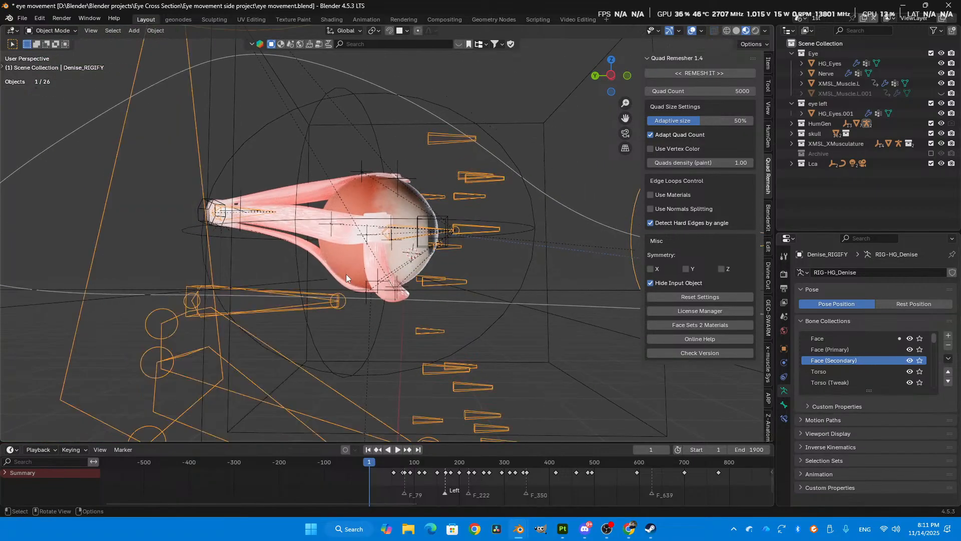
middle_click_drag(335, 226, 366, 215, "shift")
left_click(362, 210)
left_click(354, 214)
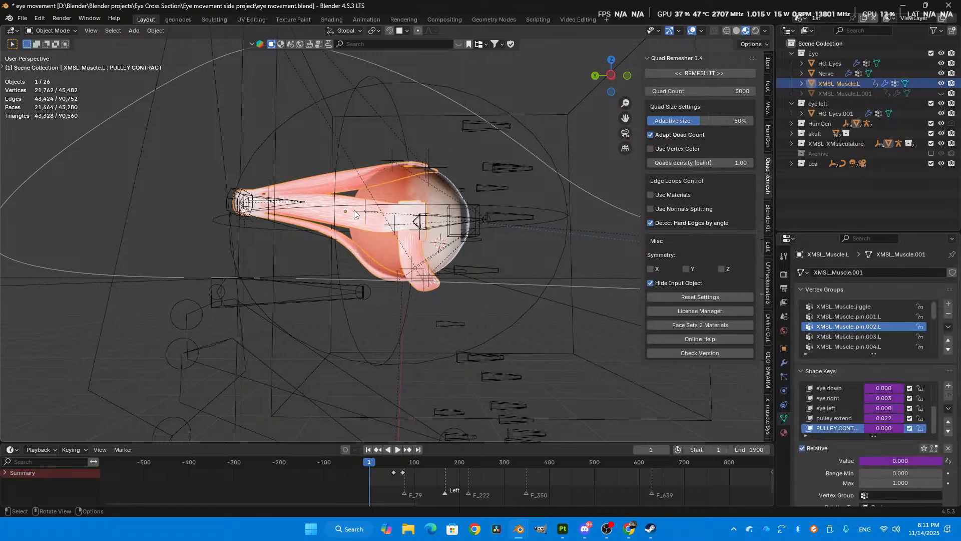
scroll(354, 210, "up", 3)
middle_click_drag(353, 209, 350, 149)
middle_click_drag(372, 209, 404, 221)
left_click(363, 201)
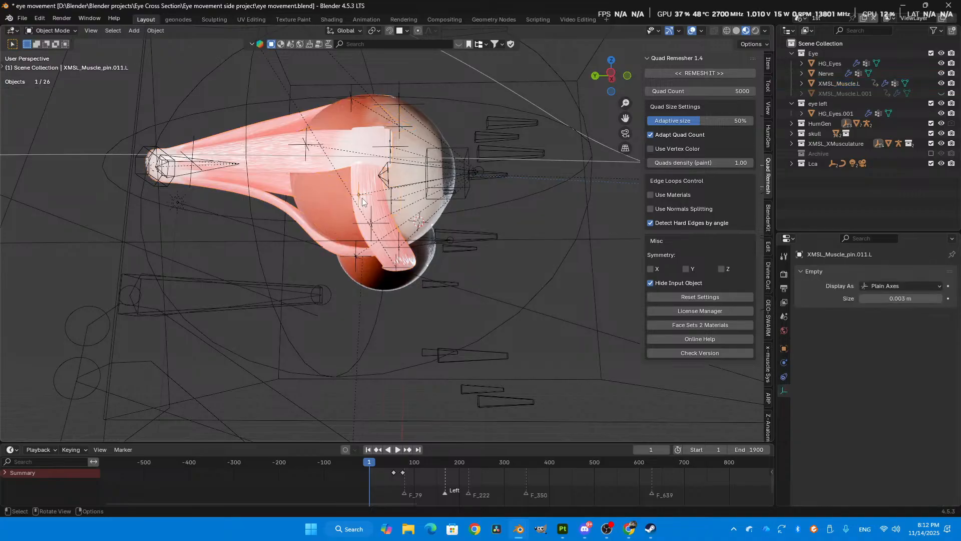
- Select the XMSL_Muscle.L mesh and bring the timeline's frames from about 800 to 2100 into view
scroll(500, 232, "down", 2)
middle_click_drag(714, 490, 136, 478)
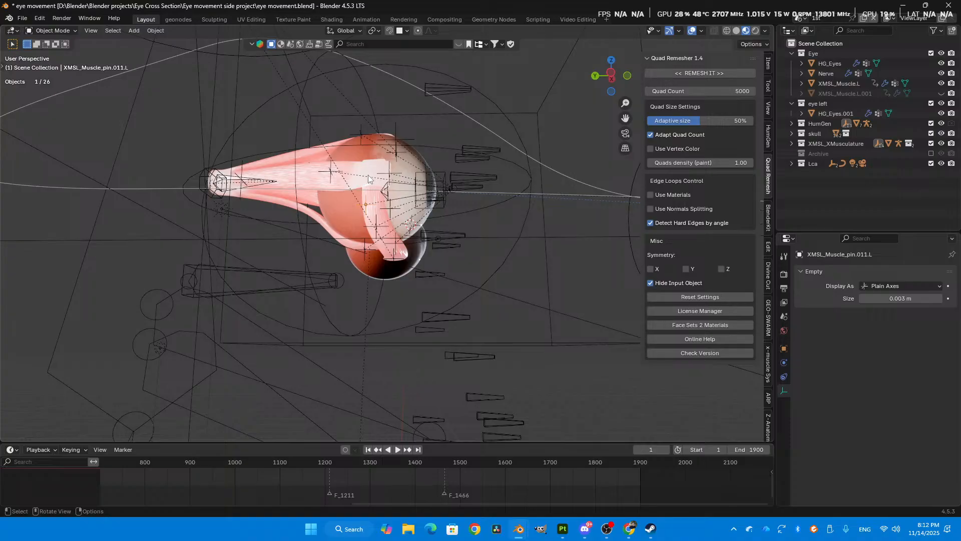
middle_click_drag(368, 175, 507, 246)
left_click(374, 229)
middle_click_drag(386, 301, 436, 302)
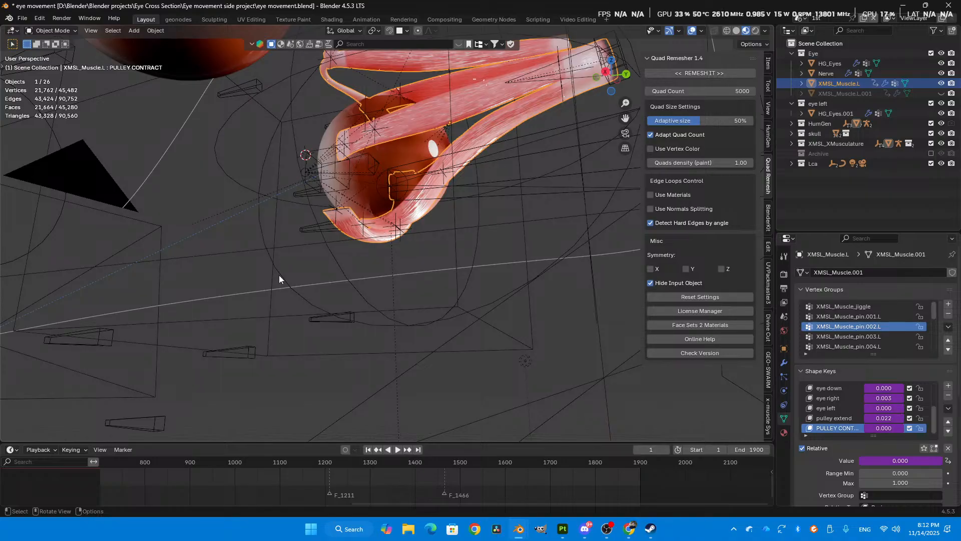
- Jump to frame 1756 and scrub to 1716 to examine the muscles around the turned eyeball
left_click(575, 464)
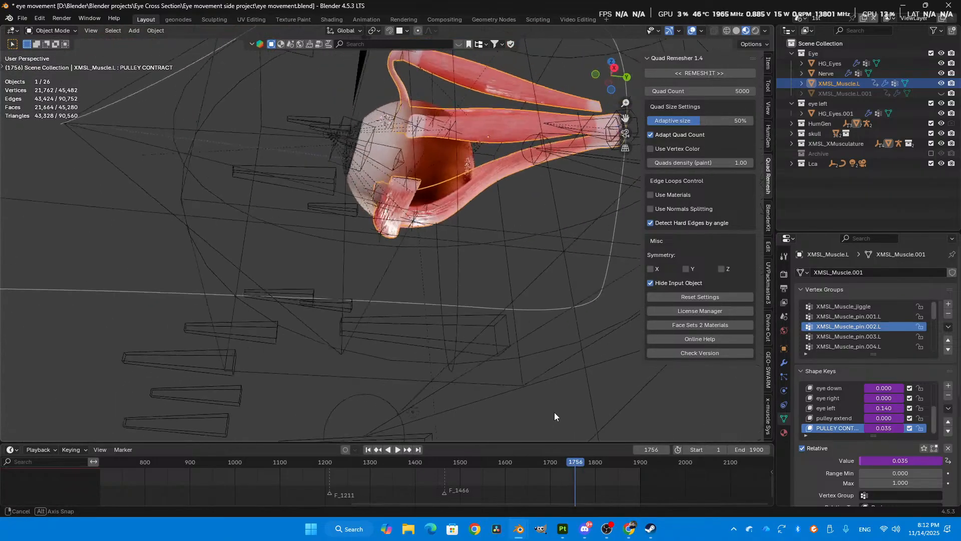
mouse_move(560, 464)
left_mouse_down()
mouse_move(530, 467)
mouse_move(557, 476)
left_mouse_up()
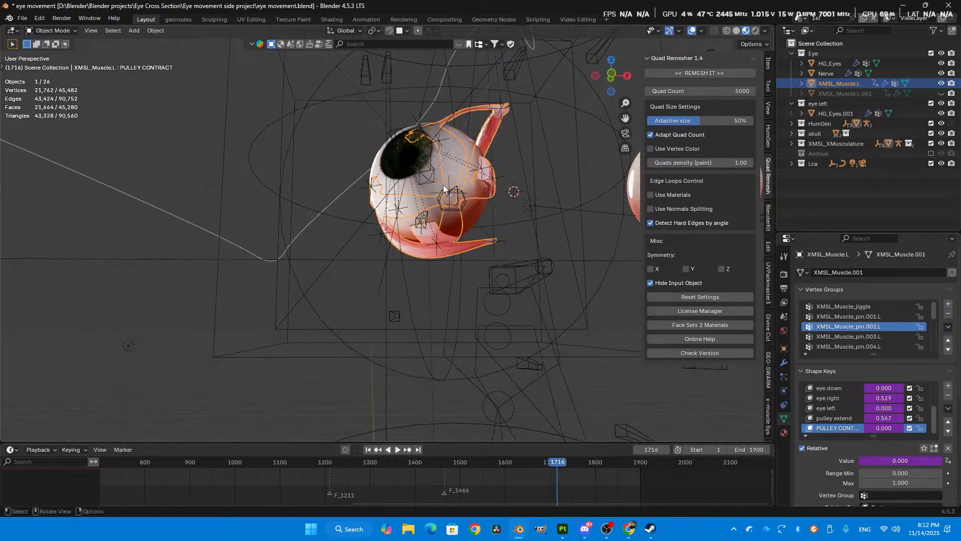
middle_click_drag(399, 152, 379, 134)
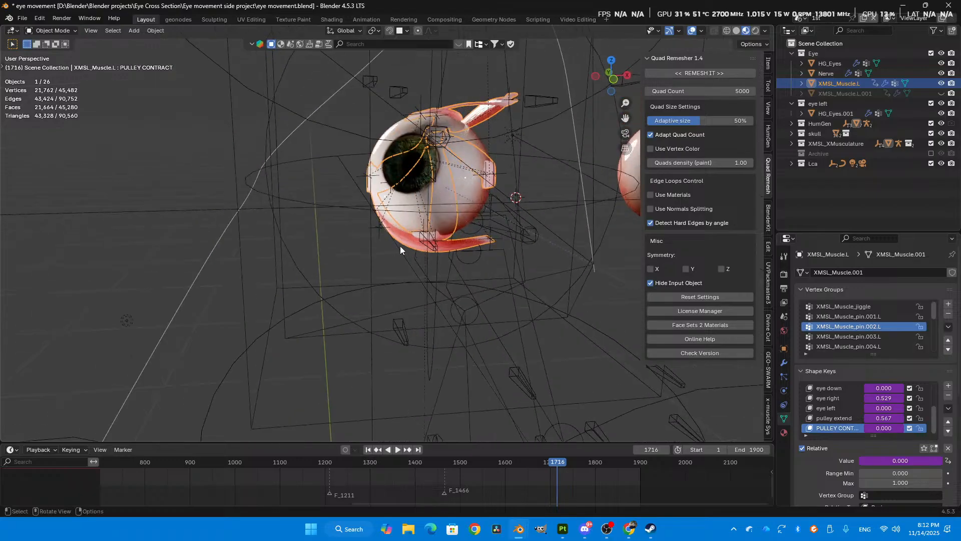
middle_click_drag(353, 206, 419, 293)
- Scrub the animation back to about frame 1496 and on to 1798, examining how the muscle bands deform around the eyeball
left_click_drag(581, 463, 450, 462)
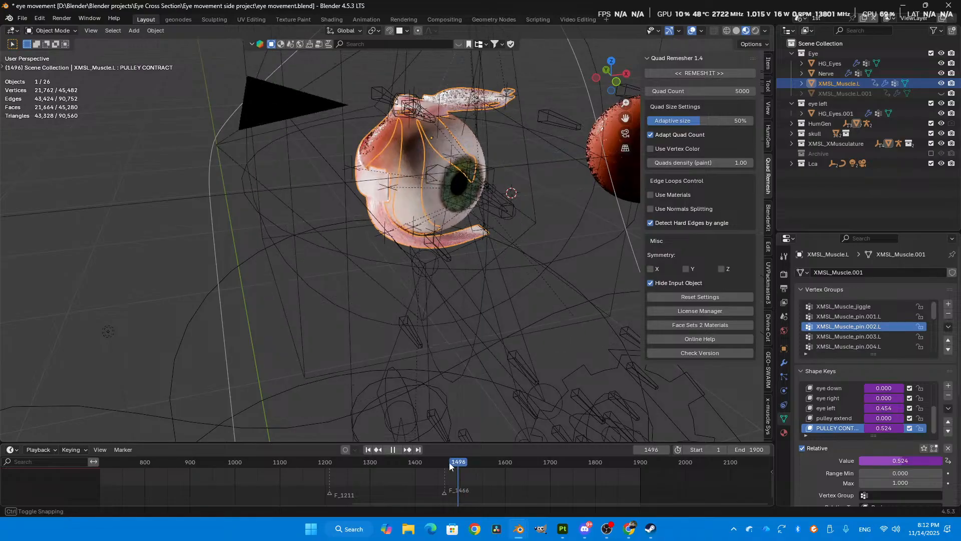
middle_click_drag(495, 207, 441, 399)
left_click_drag(449, 467, 594, 483)
middle_click_drag(524, 261, 516, 238)
middle_click_drag(591, 198, 475, 95)
scroll(381, 162, "up", 2)
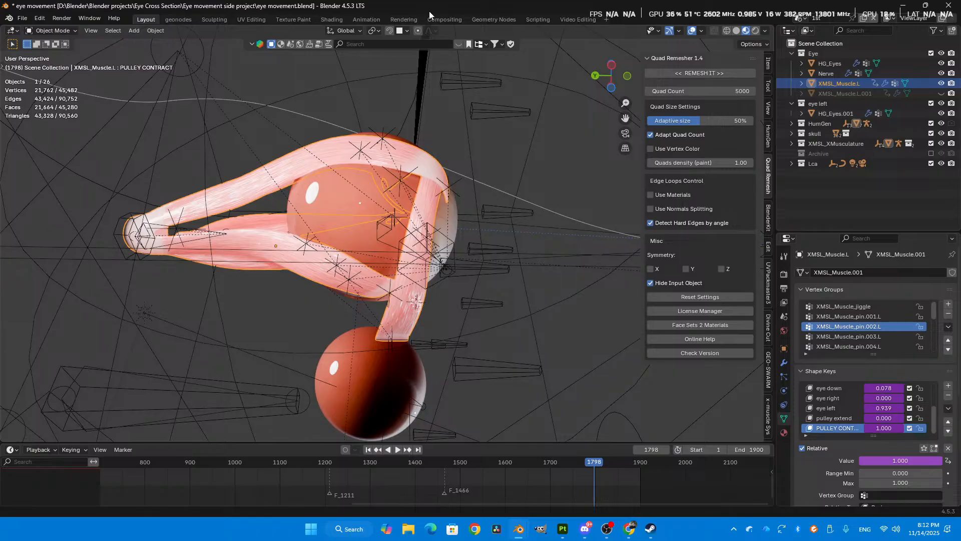
scroll(461, 259, "down", 3)
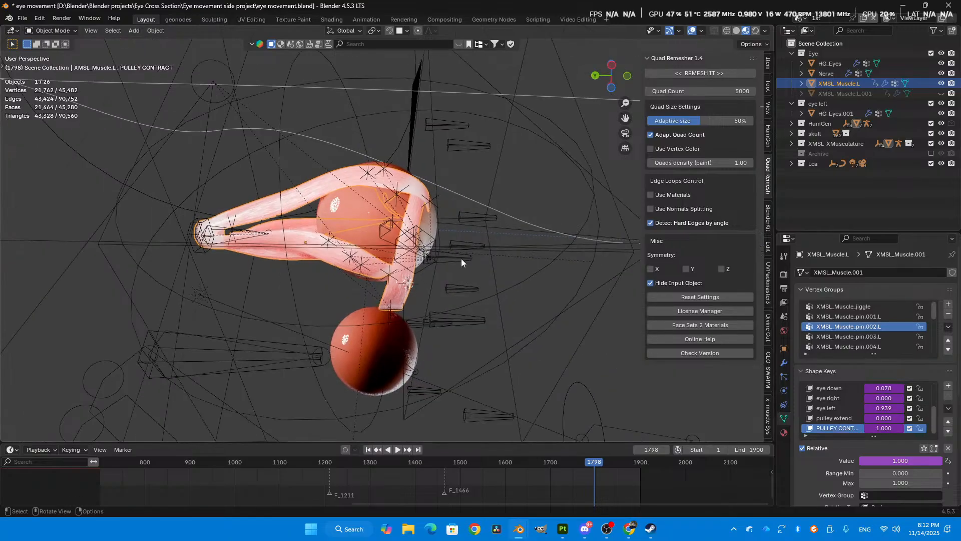
middle_click_drag(318, 303, 330, 306)
- Switch to Substance 3D Painter, dismiss the home screen and open the recent project eye muscles.spp
left_click(564, 531)
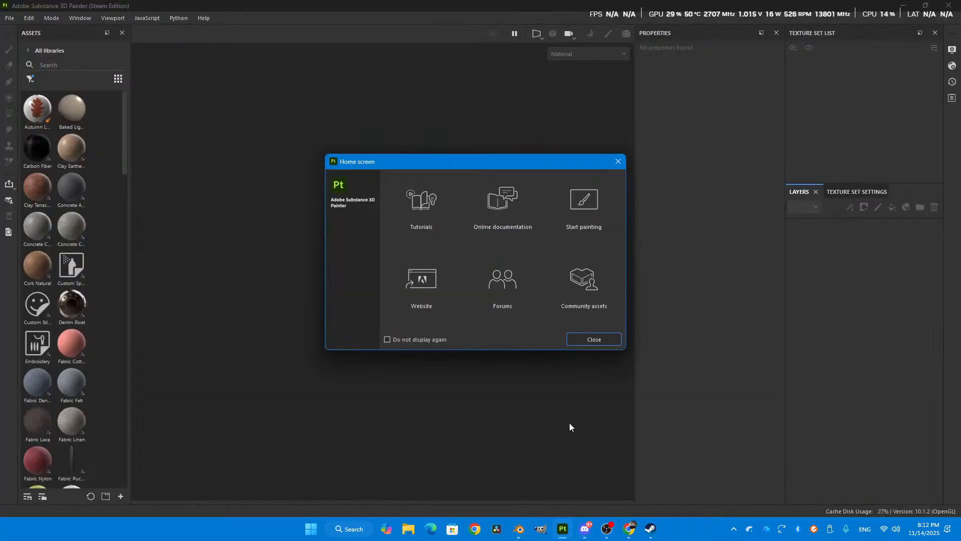
left_click(582, 337)
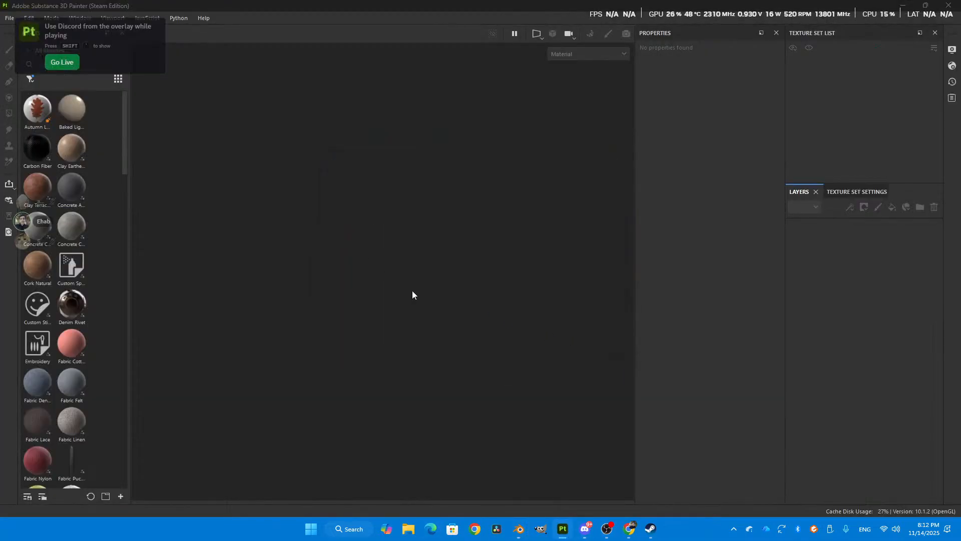
left_click(9, 18)
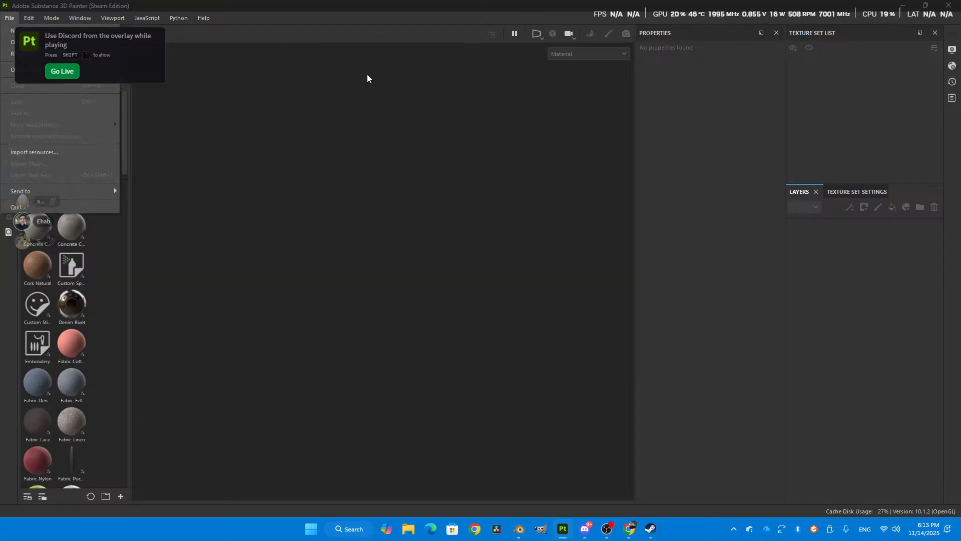
mouse_move(110, 54)
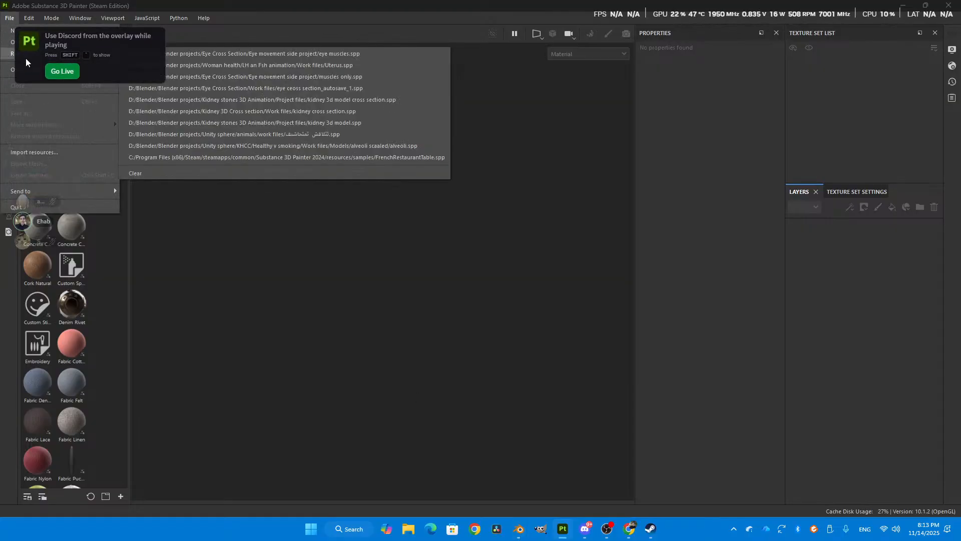
left_click(219, 53)
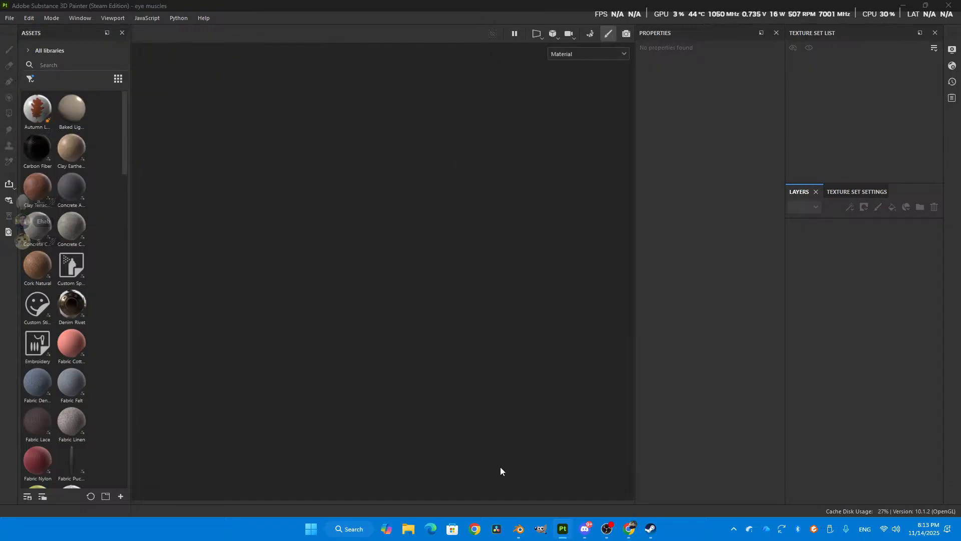
- Return to the eye movement file in Blender and examine the textured muscle fibres behind the eyeball up close
mouse_move(519, 532)
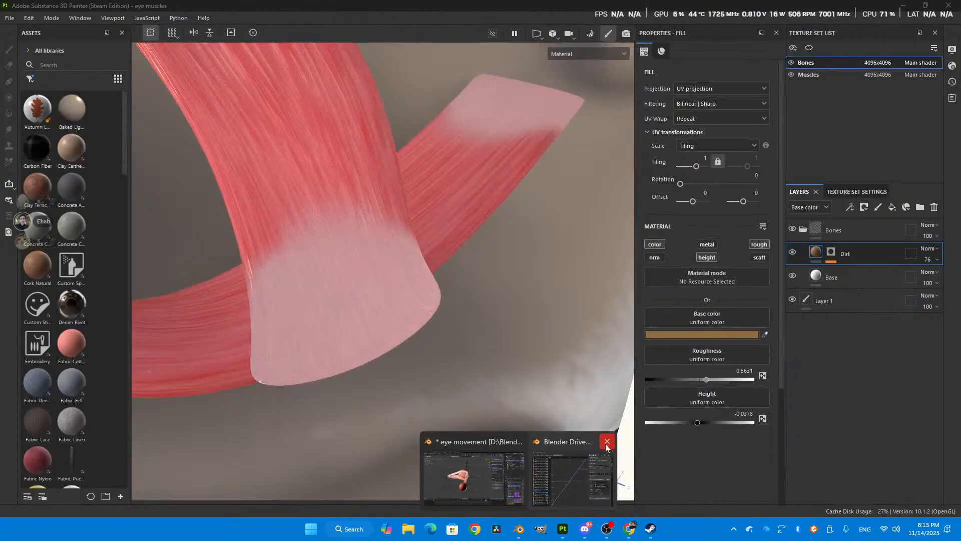
left_click(519, 473)
middle_click_drag(451, 325, 335, 280)
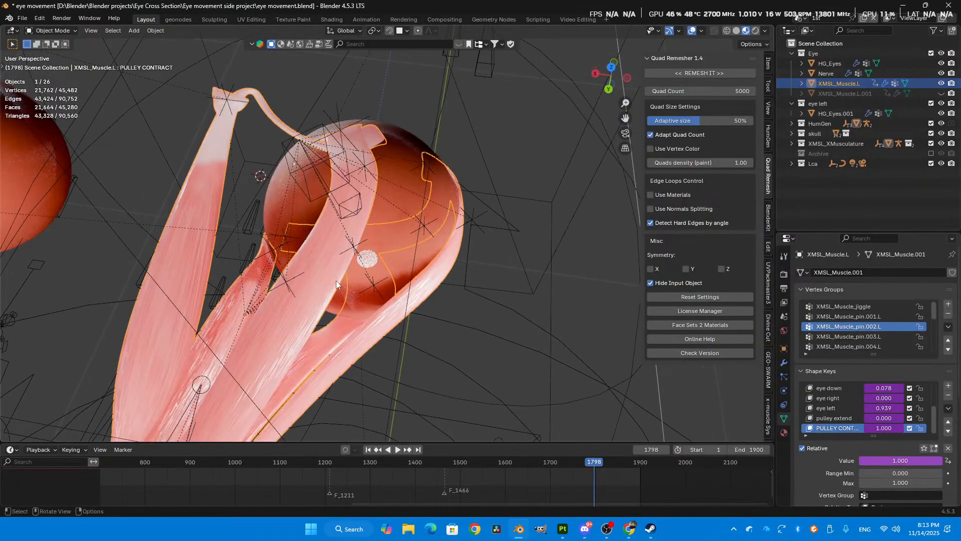
scroll(456, 178, "down", 2)
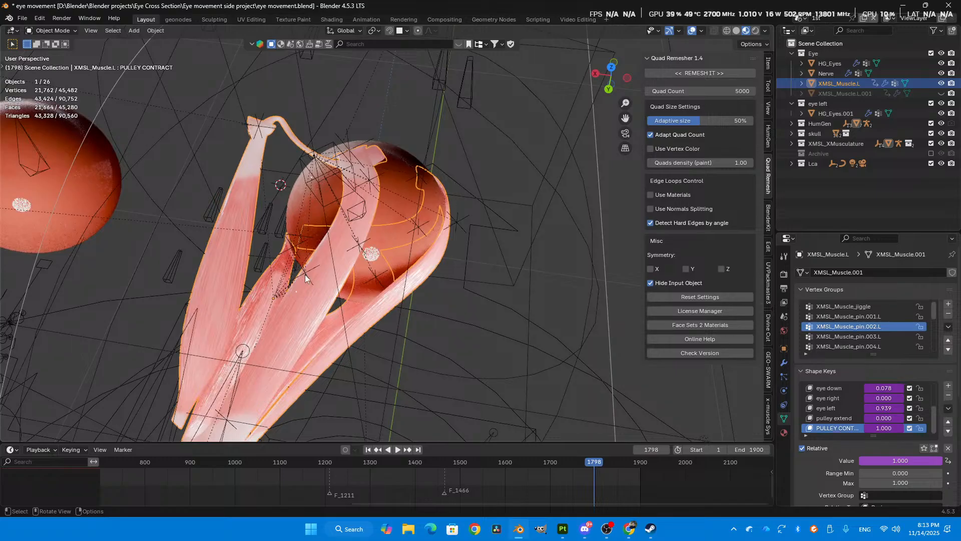
middle_click_drag(302, 278, 356, 236)
scroll(356, 237, "up", 4)
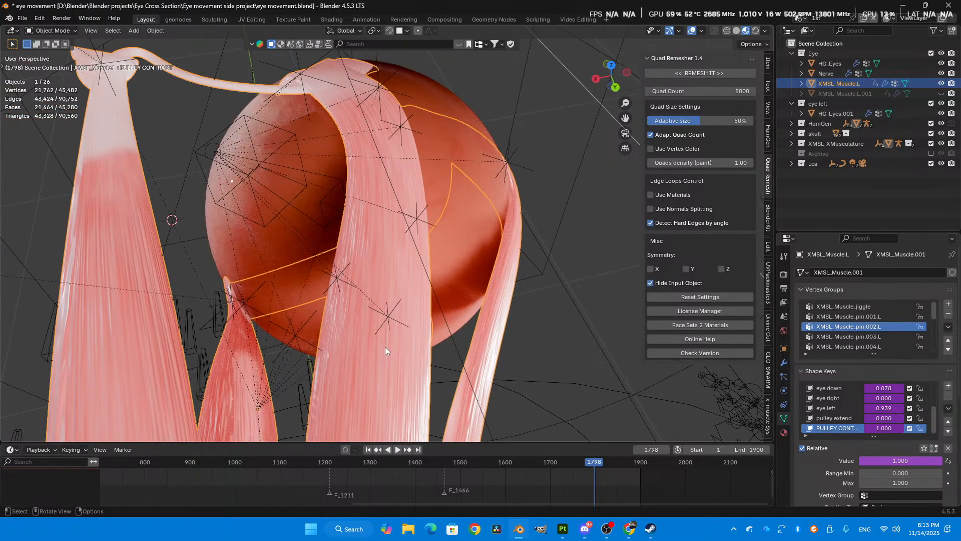
scroll(298, 214, "down", 4)
scroll(299, 215, "up", 4)
- Switch to the UV Editing workspace and examine the muscle mesh's seams in Edit Mode from several angles
left_click(251, 19)
scroll(413, 207, "up", 3)
middle_click_drag(413, 207, 483, 250)
middle_click_drag(448, 215, 581, 193, "shift")
scroll(494, 245, "up", 2)
scroll(494, 246, "down", 1)
scroll(553, 221, "up", 3)
scroll(571, 200, "down", 4)
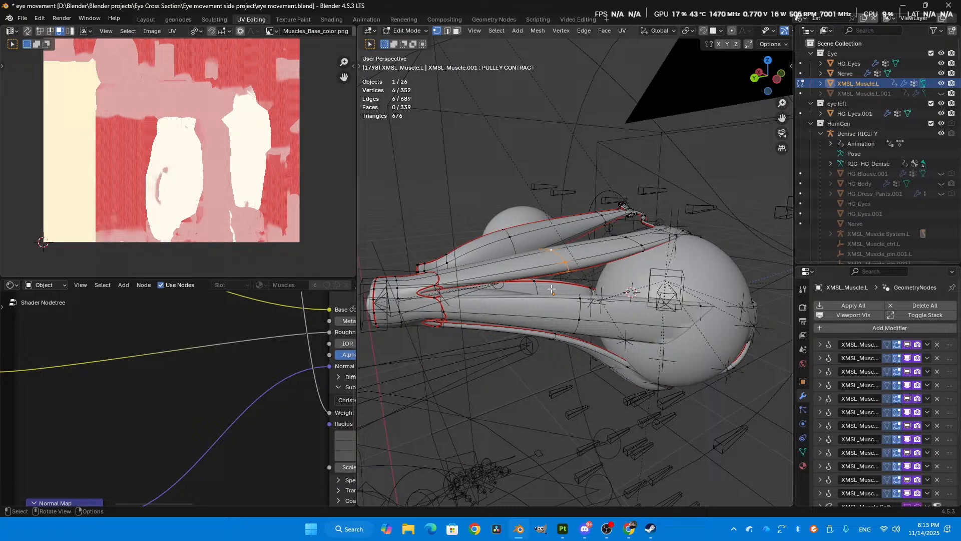
scroll(551, 288, "up", 4)
middle_click_drag(551, 288, 466, 280)
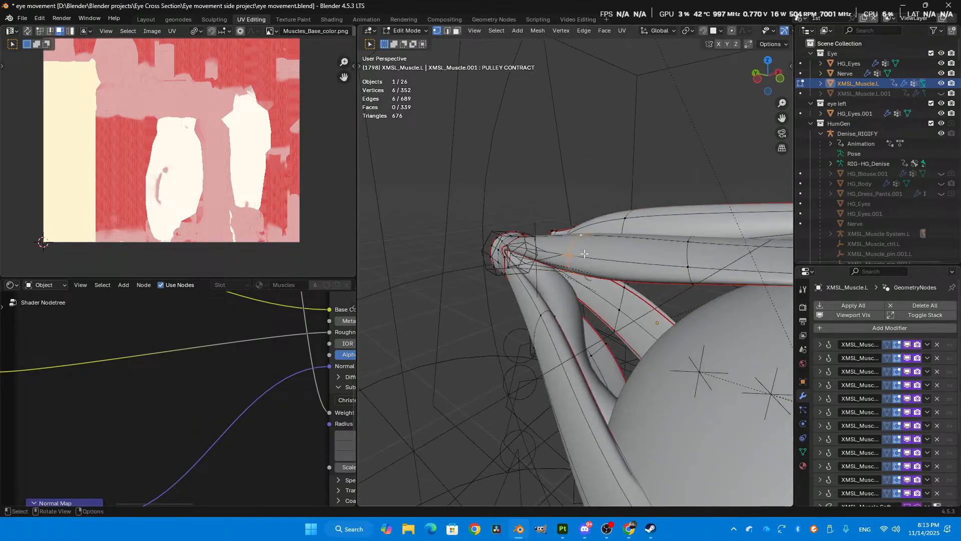
- Select the entire muscle mesh in edge selection mode to examine its UV islands over Muscles_Base_color.png
key("alt+a")
key("2")
key("a")
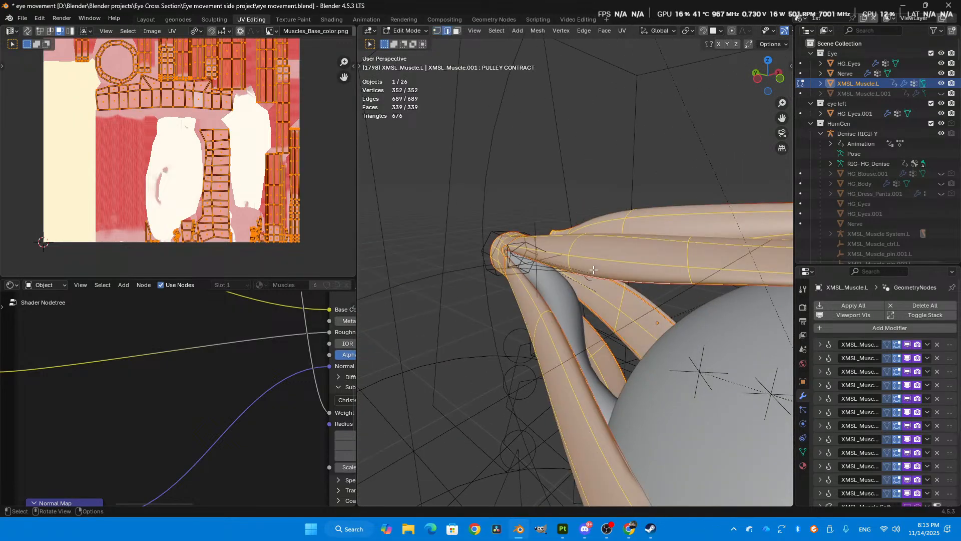
middle_click_drag(277, 212, 278, 281)
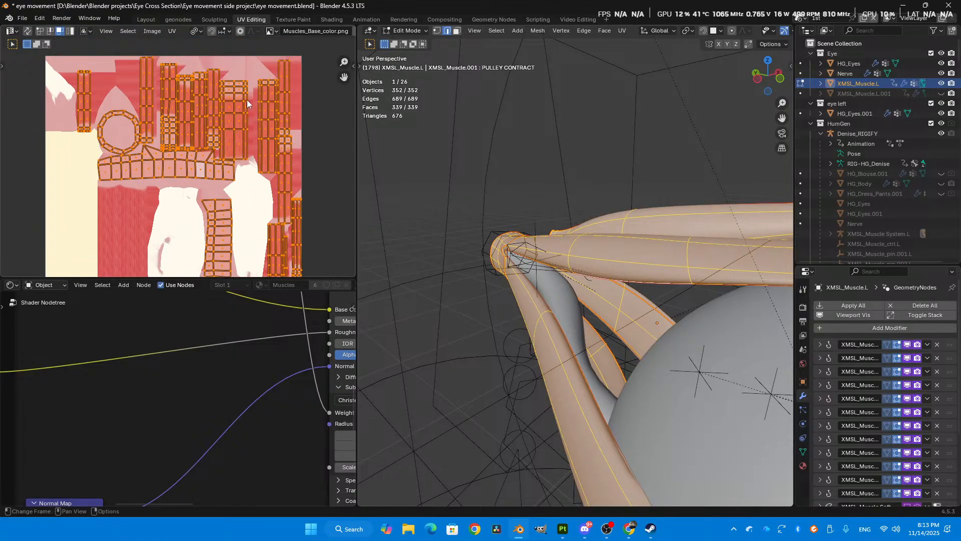
middle_click_drag(251, 120, 248, 116)
- Select a single muscle edge, turn on X-ray display, and reselect the whole mesh to compare it with its UV islands
middle_click_drag(443, 239, 641, 260)
scroll(558, 247, "up", 1)
left_click(564, 258)
key("alt+z")
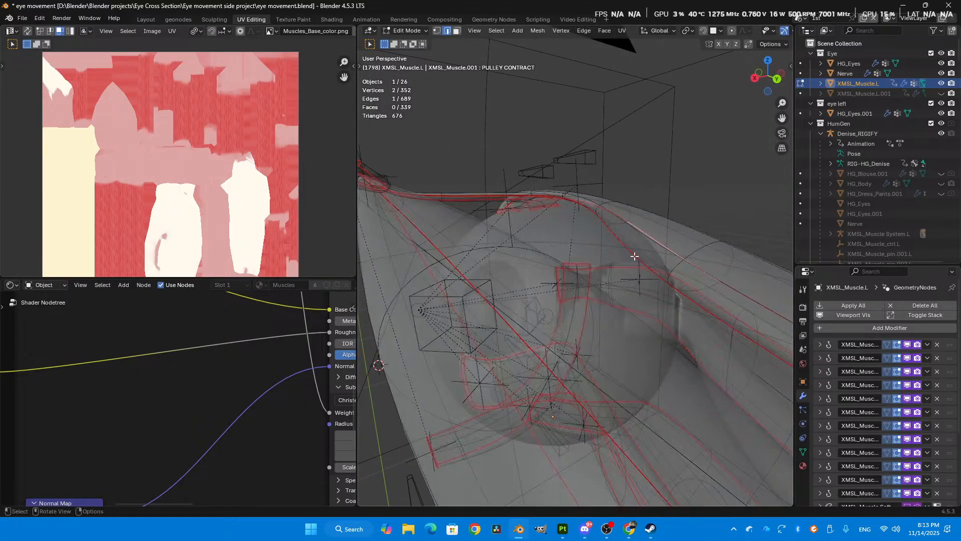
key("a")
scroll(236, 166, "up", 2)
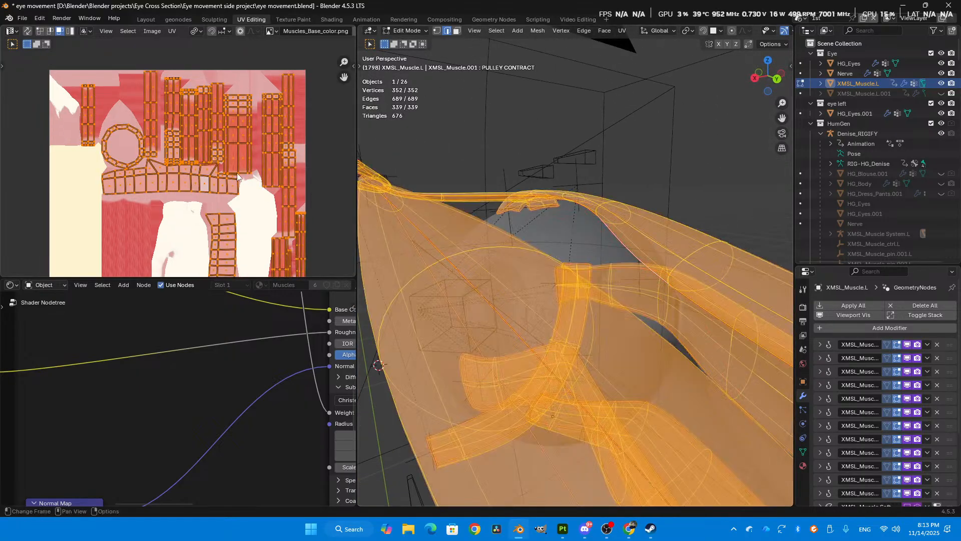
middle_click_drag(576, 230, 483, 178)
- Examine the selected muscle bands around the eyeball up close, alternating X-ray display and leaving it off
middle_click(689, 206, "alt")
scroll(506, 210, "up", 4)
key("alt+z")
middle_click_drag(549, 285, 567, 235)
key("alt+z")
middle_click_drag(604, 293, 587, 269)
key("alt+z")
scroll(578, 295, "down", 2)
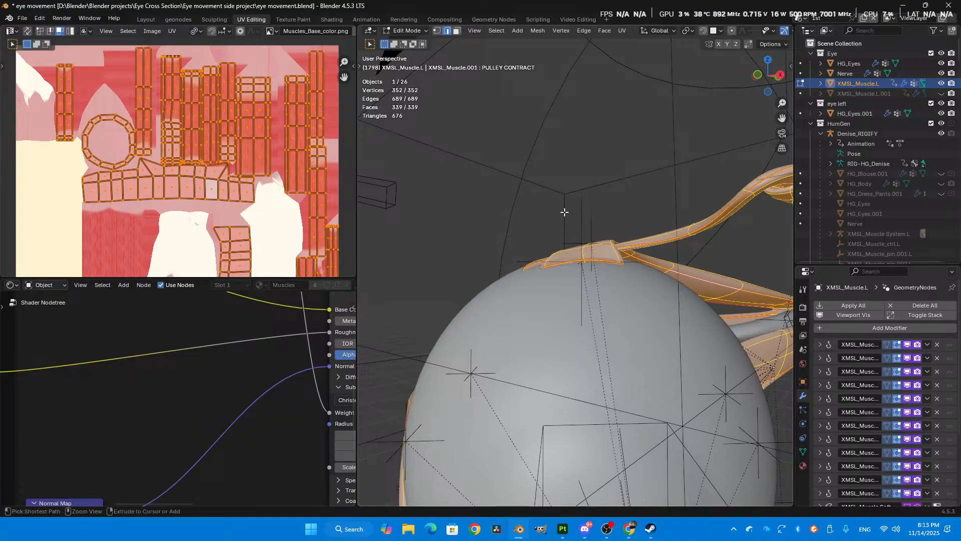
- Save the file and unwrap the whole muscle mesh with the Angle Based method
key("ctrl+s")
key("u")
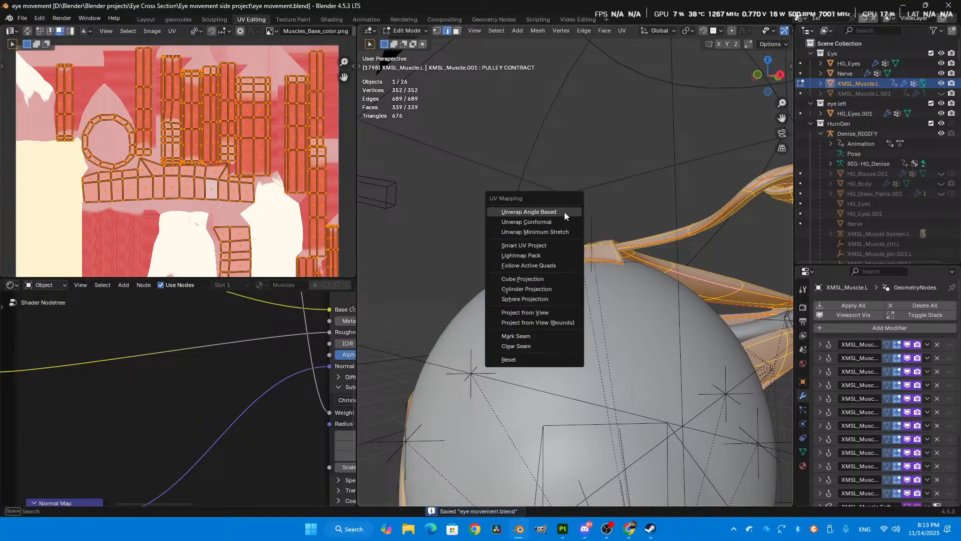
left_click(567, 209)
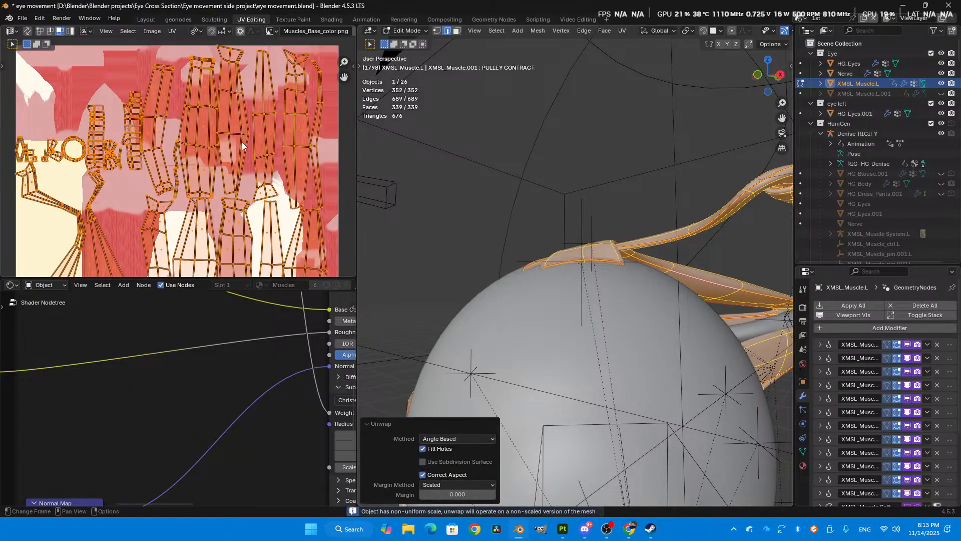
- Examine how the newly unwrapped muscle islands line up with the painted base color texture, including the uneven edges across each strip
scroll(197, 134, "up", 4)
scroll(179, 136, "down", 2)
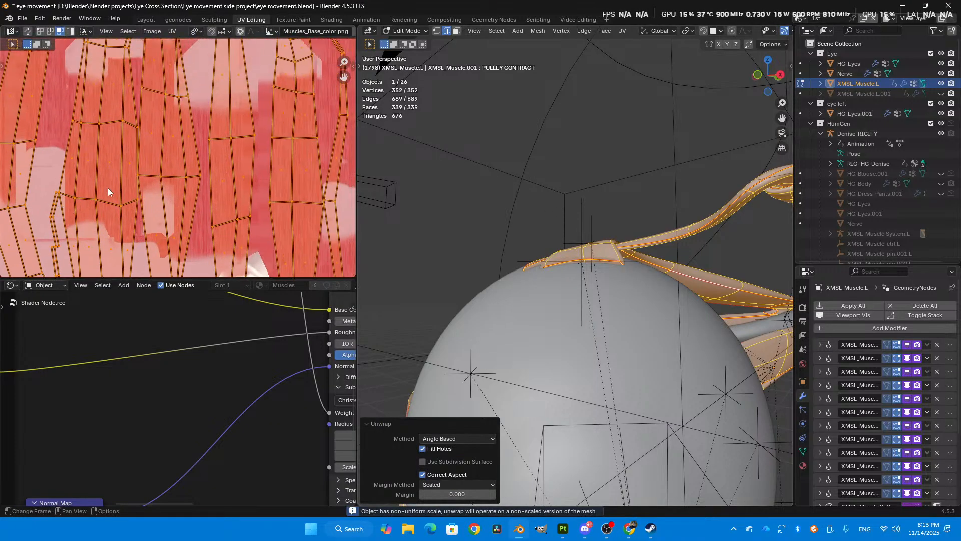
scroll(200, 202, "down", 2)
scroll(200, 202, "up", 2)
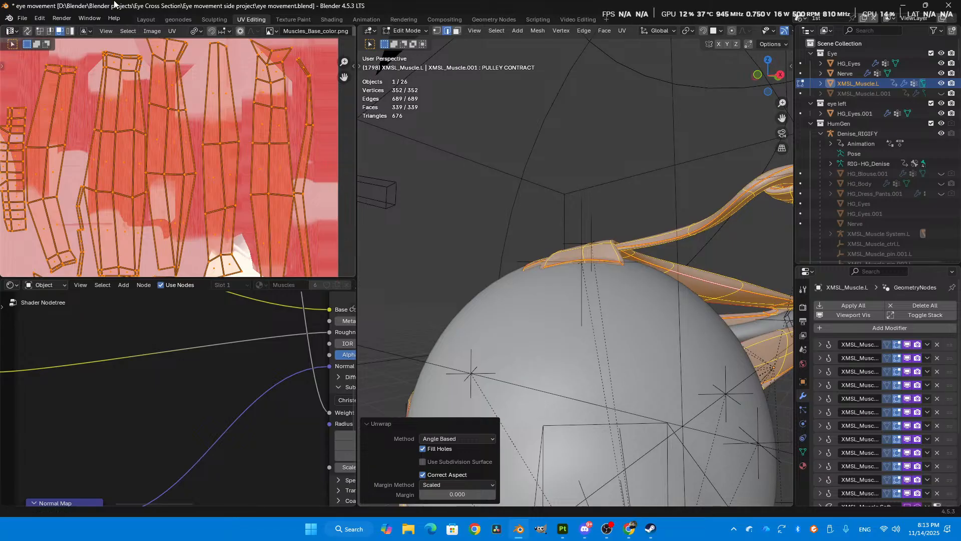
scroll(161, 153, "up", 1)
middle_click_drag(162, 153, 5, 175)
scroll(22, 172, "up", 1)
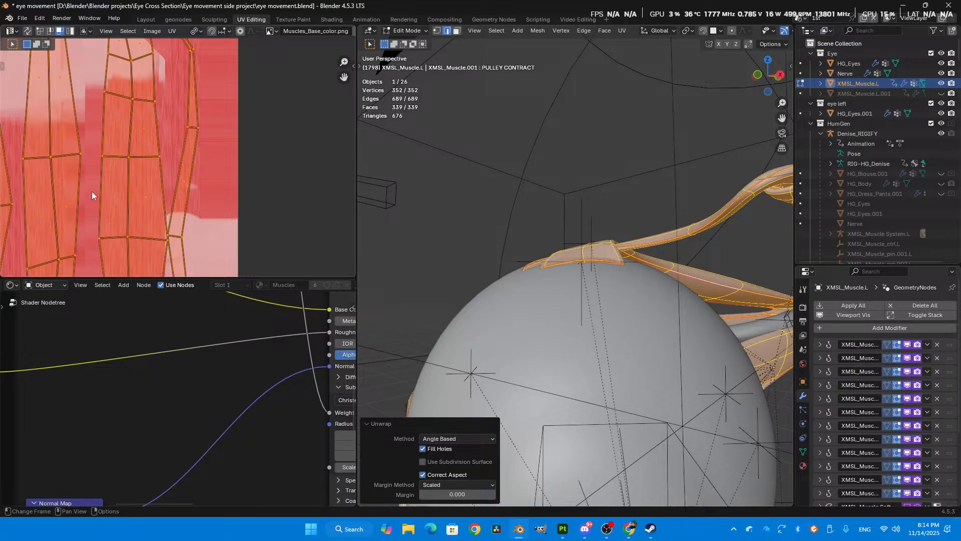
scroll(234, 238, "up", 3)
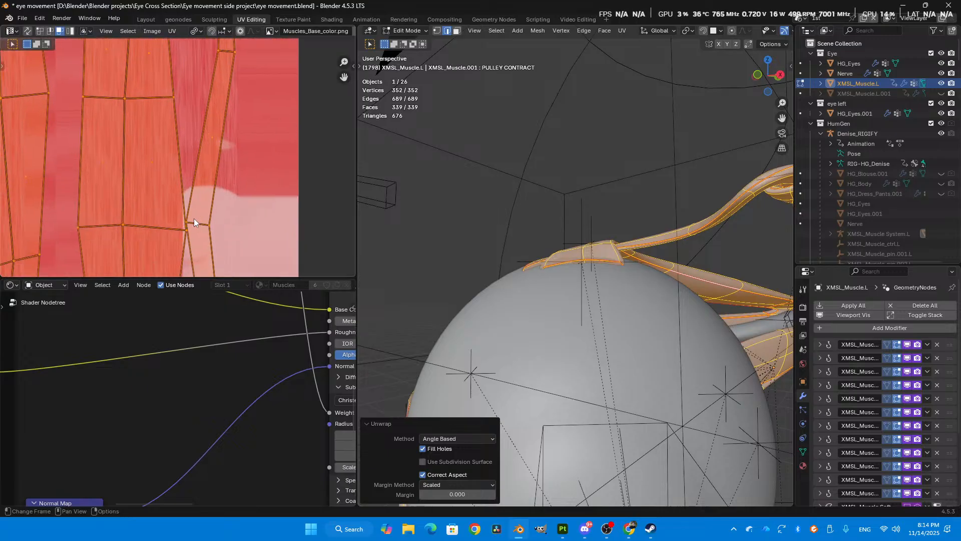
middle_click_drag(202, 256, 181, 145)
scroll(175, 155, "down", 1)
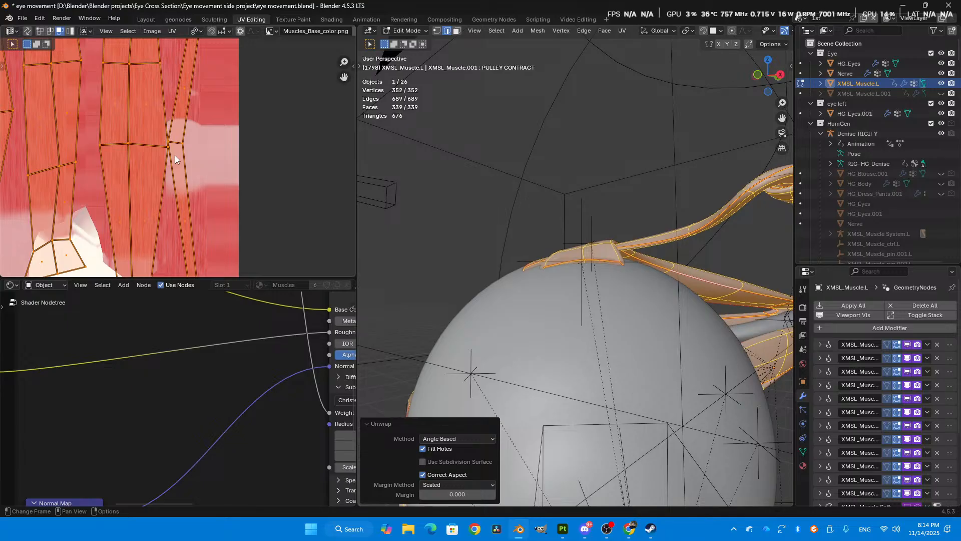
scroll(156, 146, "down", 3)
scroll(155, 146, "up", 3)
middle_click_drag(168, 146, 220, 171)
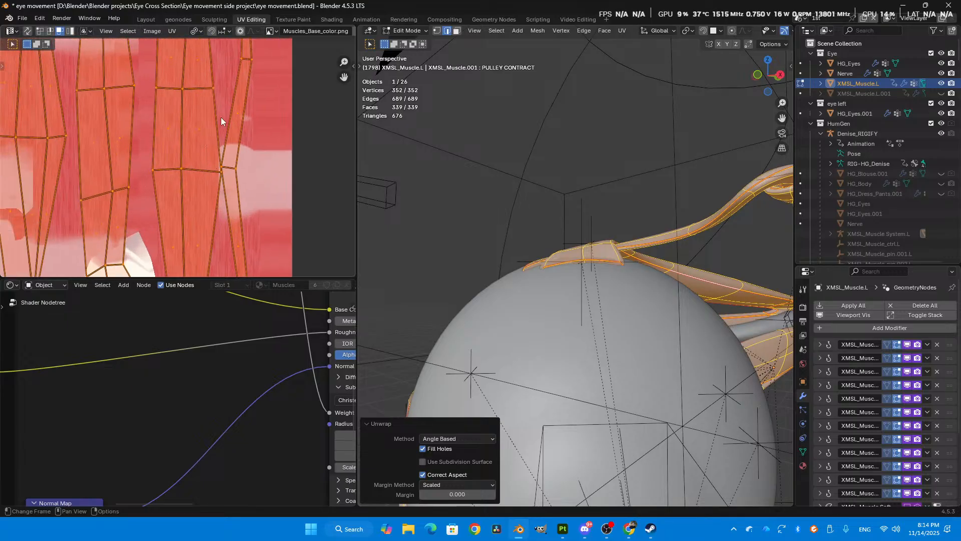
- Select the slightly slanted cross edges of a muscle strip in UV edge mode and flatten them by scaling along Y
key("2")
left_click(203, 168)
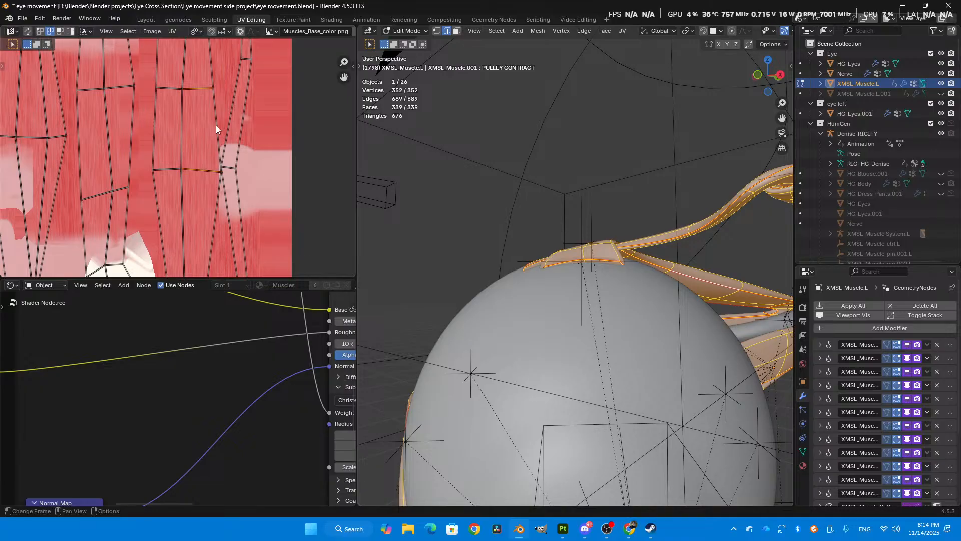
key("s")
key("y")
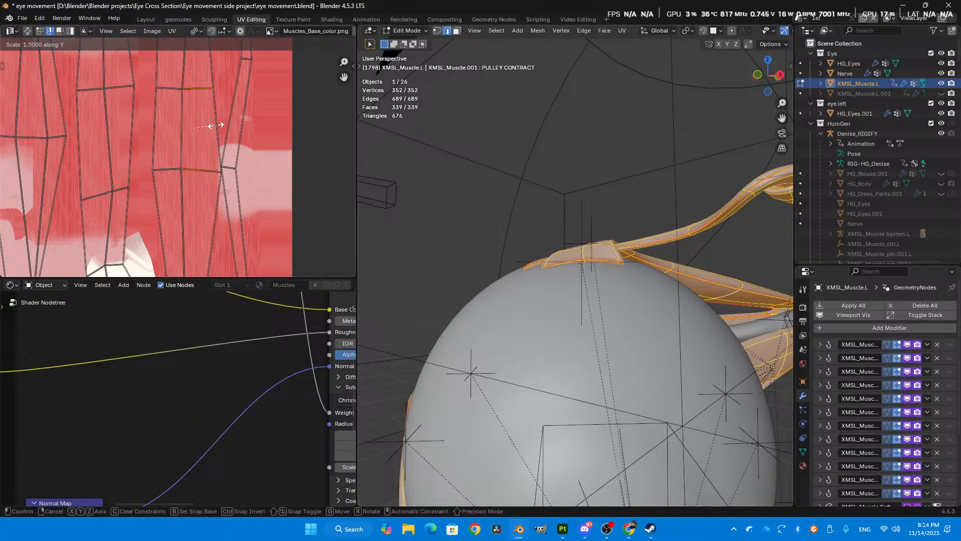
left_click(215, 126)
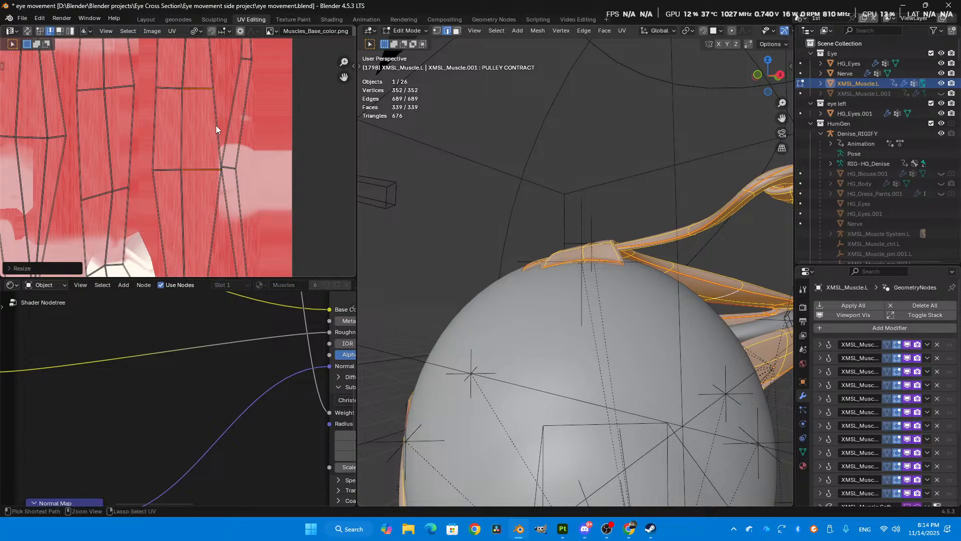
- Undo the last flattening, set the UV pivot to Individual Origins, and flatten the strip's selected cross edges by scaling to 0 along Y
key("ctrl+z")
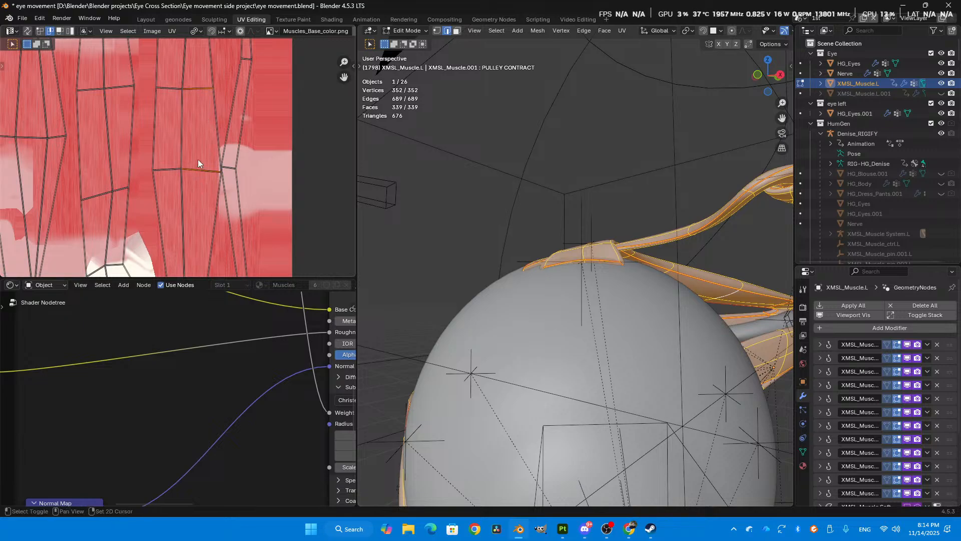
key("period")
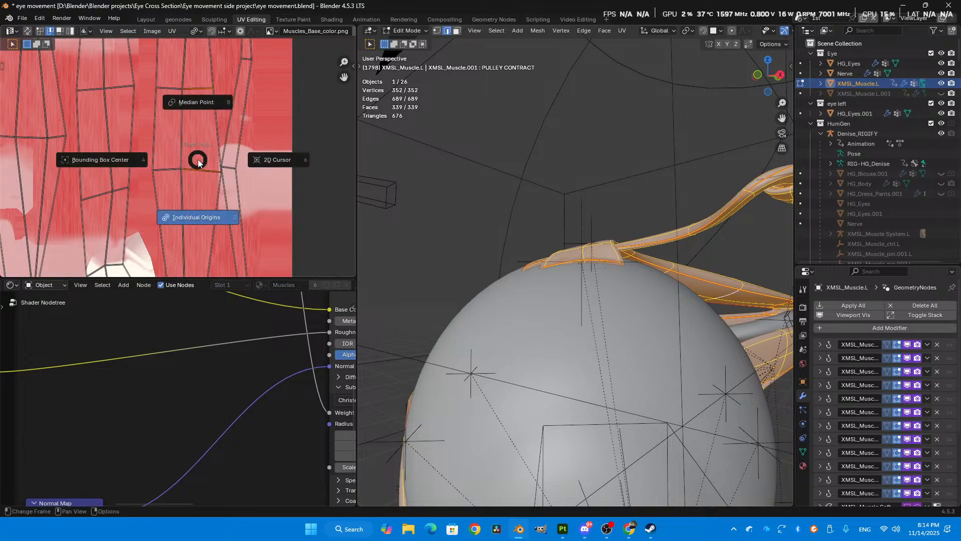
left_click(185, 220)
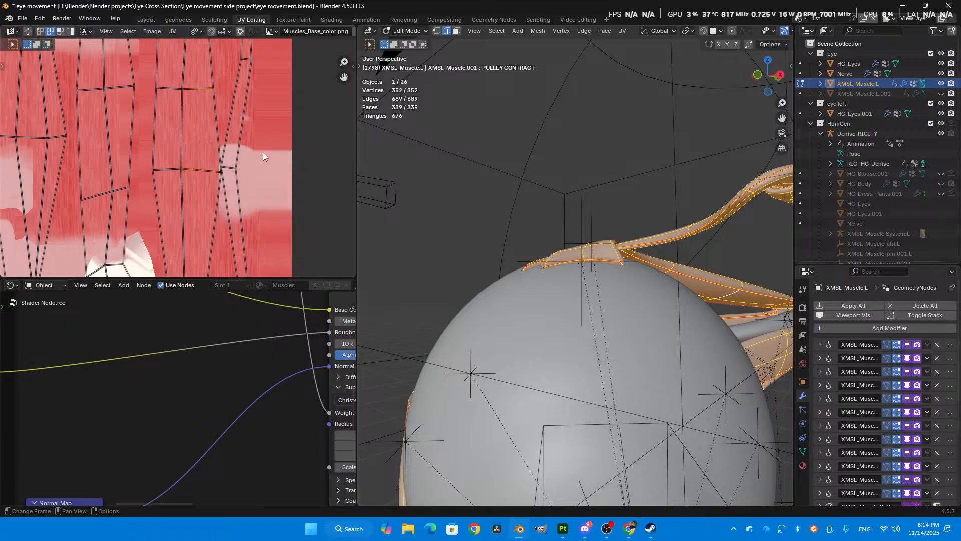
key("s")
key("y")
key("0")
key("Return")
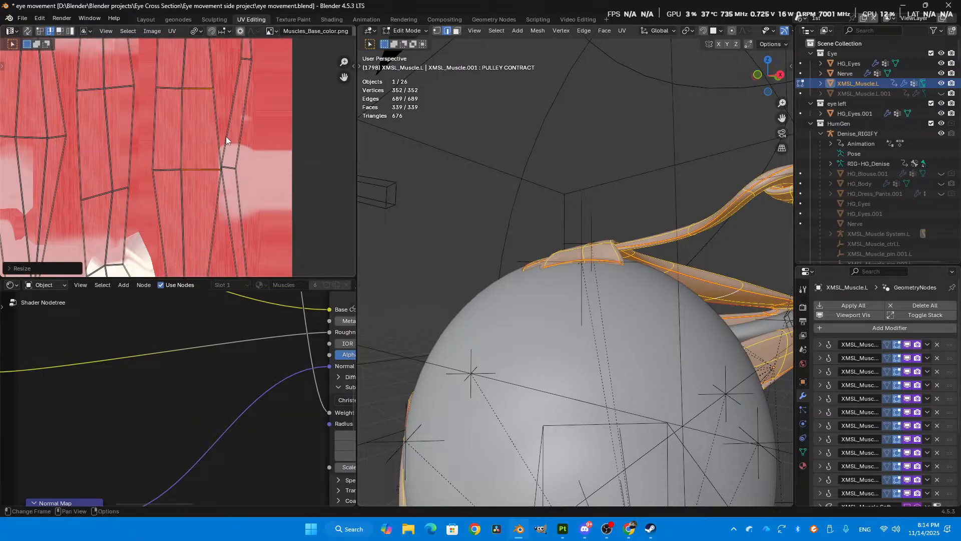
- Straighten the side edge of the strip's middle quad by scaling it to 0 along X
left_click(185, 131, "shift")
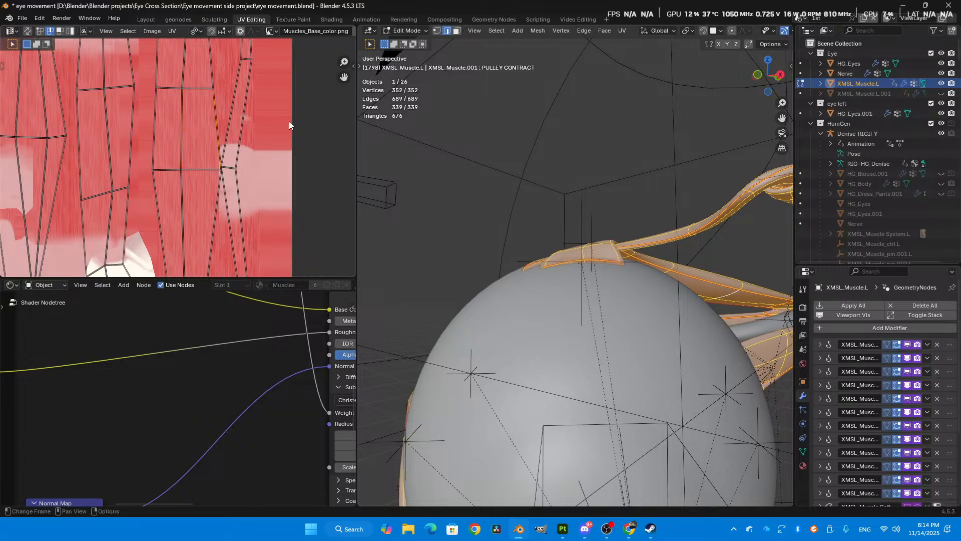
key("s")
key("x")
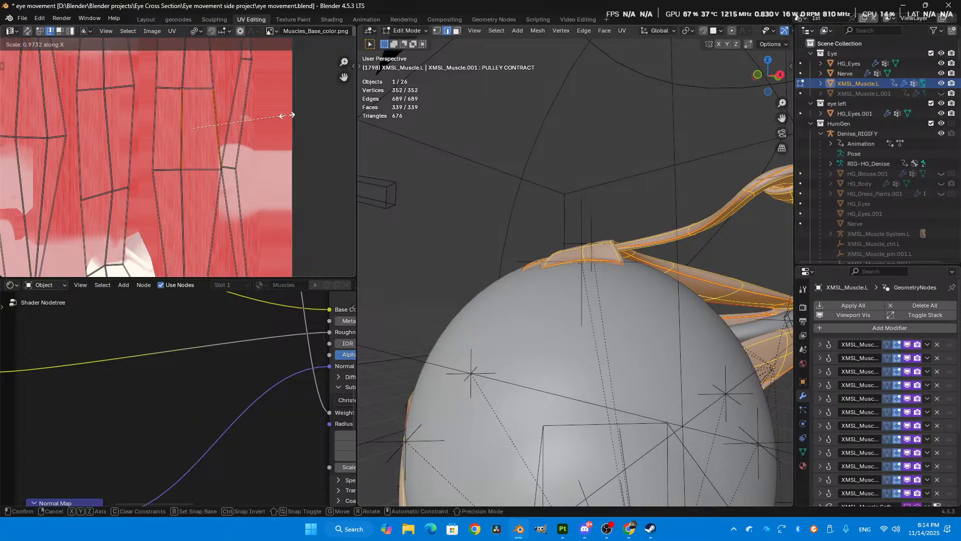
key("0")
key("Return")
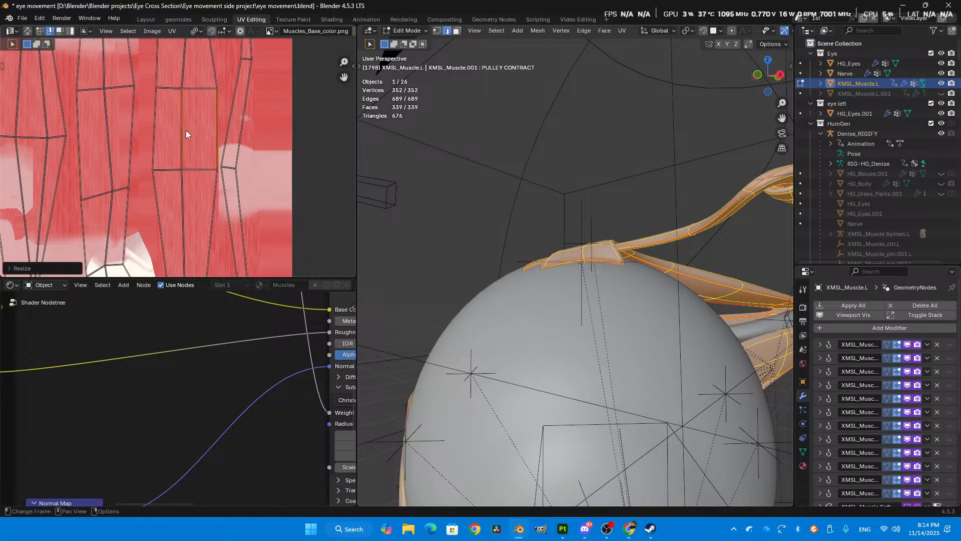
- Select the whole muscle island with the straightened quad as active face and unwrap it with Follow Active Quads using Length Average
key("3")
key("l")
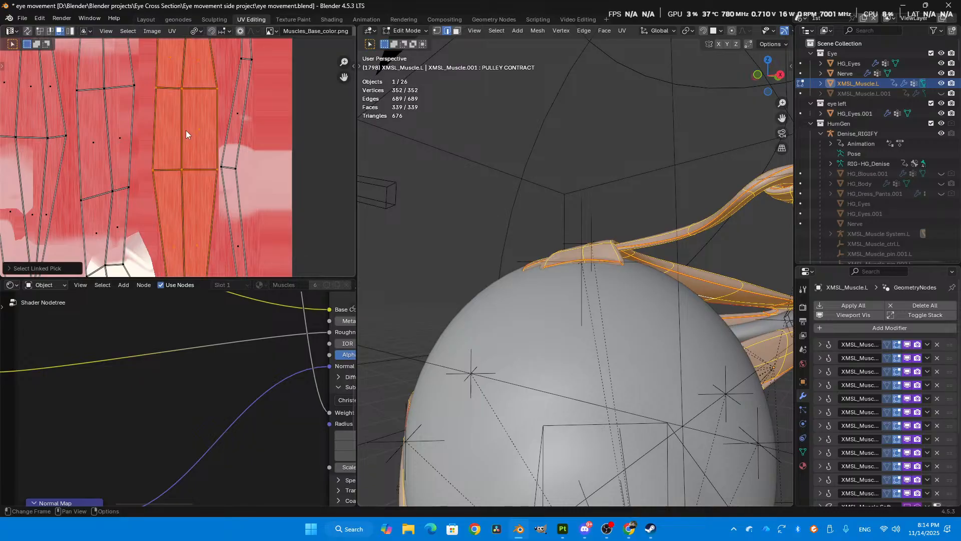
scroll(185, 131, "down", 2)
left_click(196, 144, "shift")
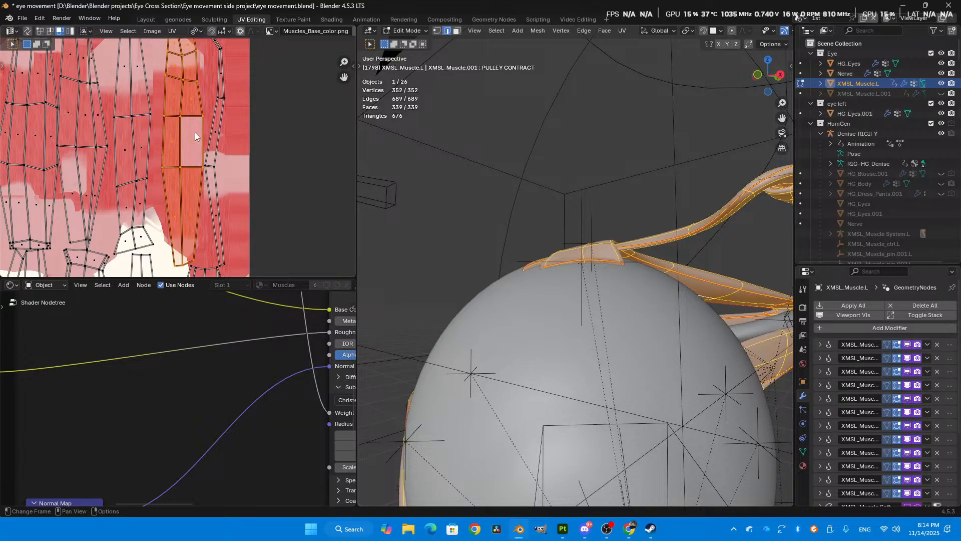
key("u")
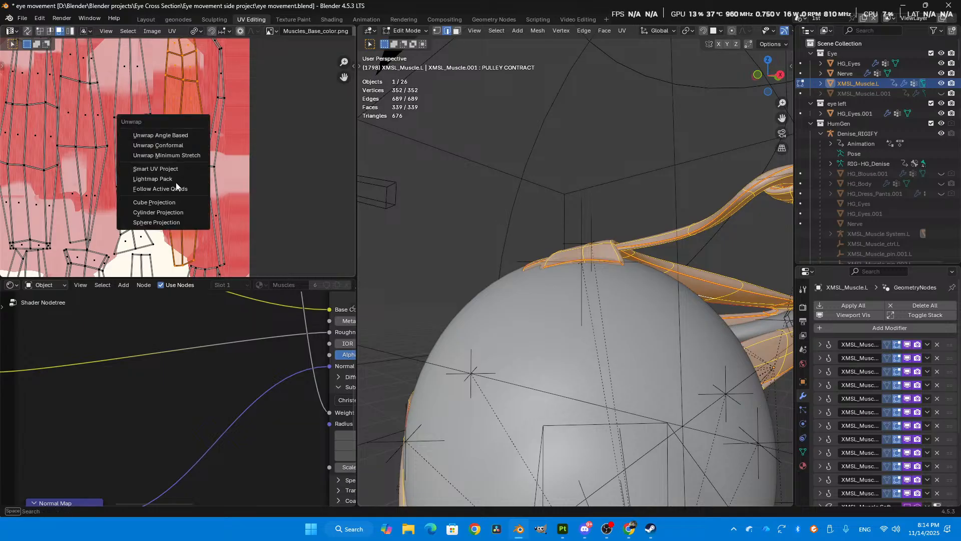
left_click(165, 189)
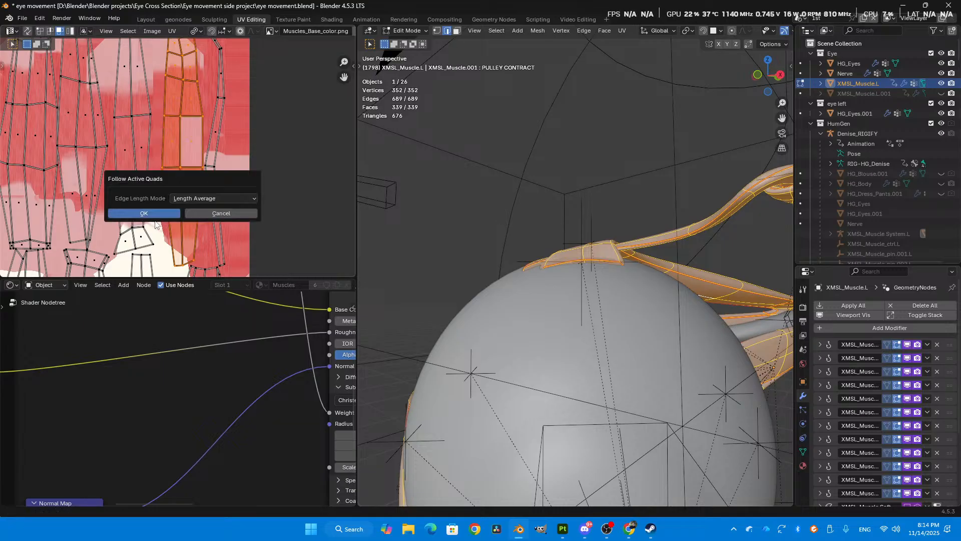
left_click(146, 215)
scroll(144, 218, "down", 2)
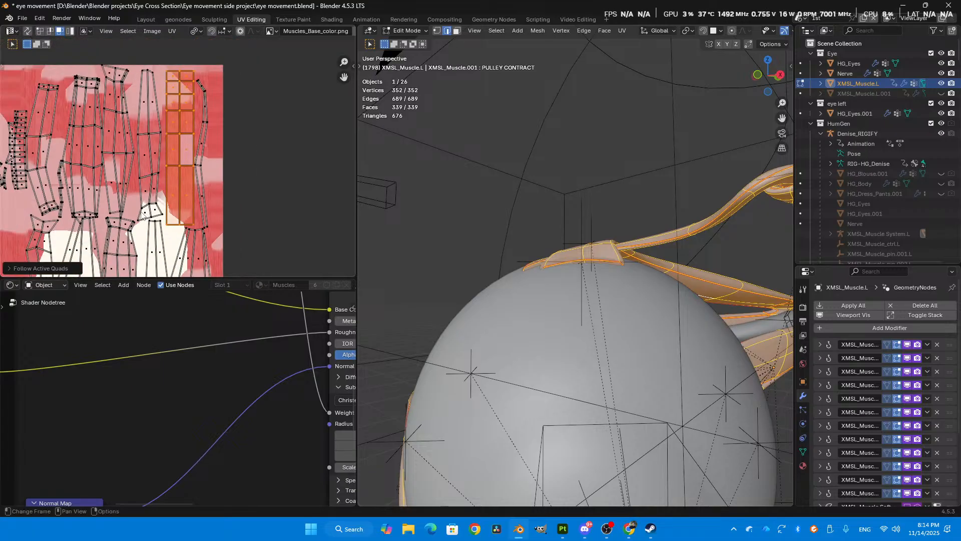
- Undo the demonstration unwrap and straightening edits until the original muscle UV layout is restored and the mesh is back in Object Mode
key("ctrl+z")
key("ctrl+z")
key("ctrl+z")
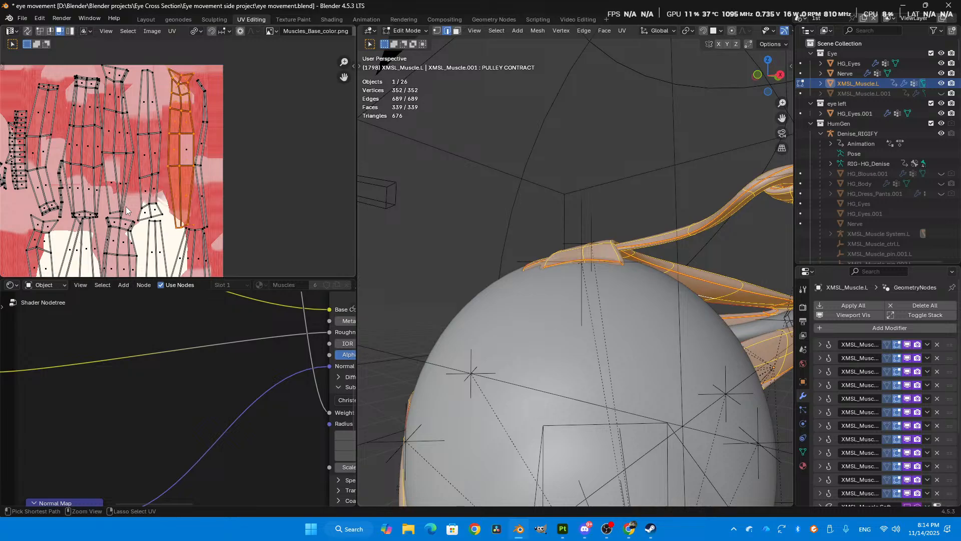
key("ctrl+z")
key("ctrl+z")
key("ctrl+z")
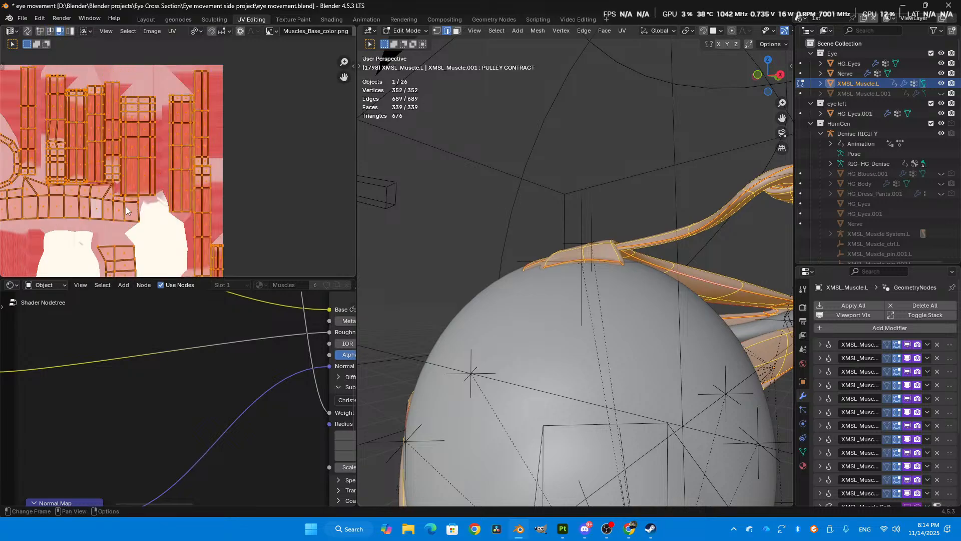
key("ctrl+z")
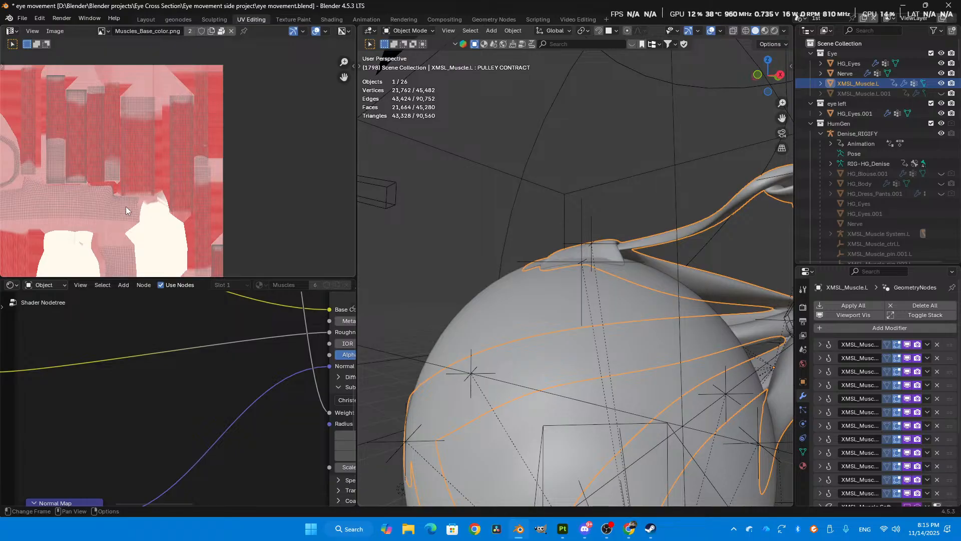
- Switch to Substance 3D Painter and examine the painted muscles and eyelid bands inside the skull's eye socket
scroll(594, 209, "down", 4)
scroll(613, 200, "up", 2)
middle_click_drag(613, 200, 556, 219)
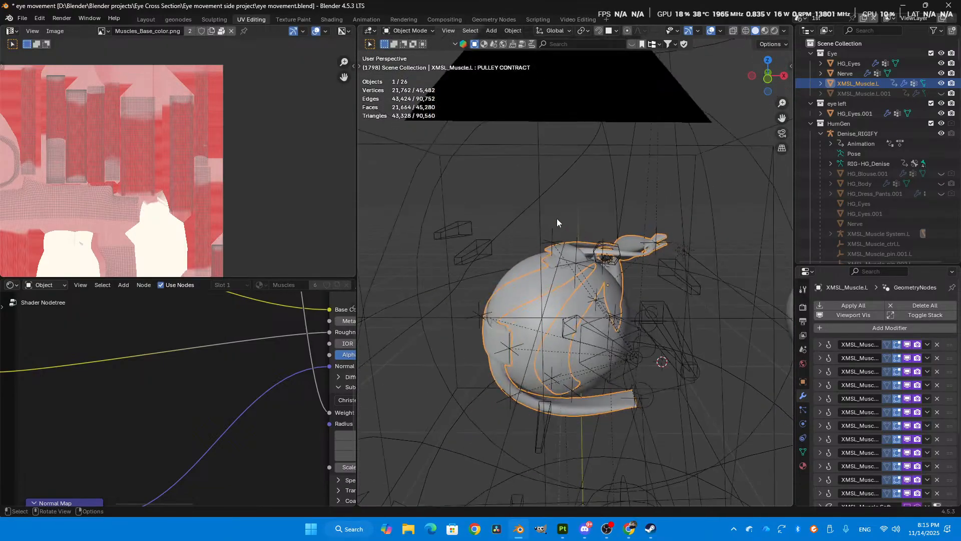
left_click(562, 528)
scroll(472, 328, "up", 3)
scroll(464, 294, "down", 2)
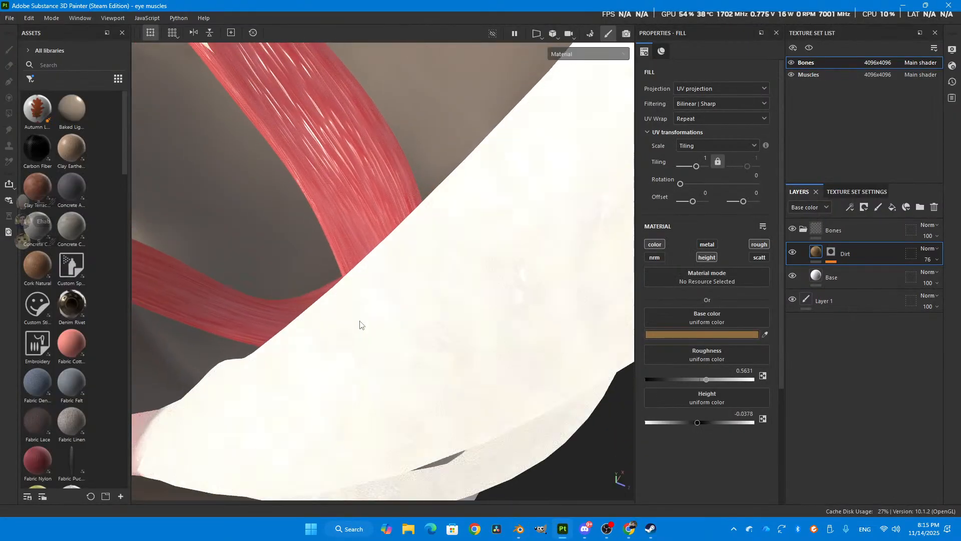
mouse_move(332, 230)
left_mouse_down("alt")
mouse_move(320, 238)
mouse_move(340, 255)
mouse_move(568, 292)
left_mouse_up("alt")
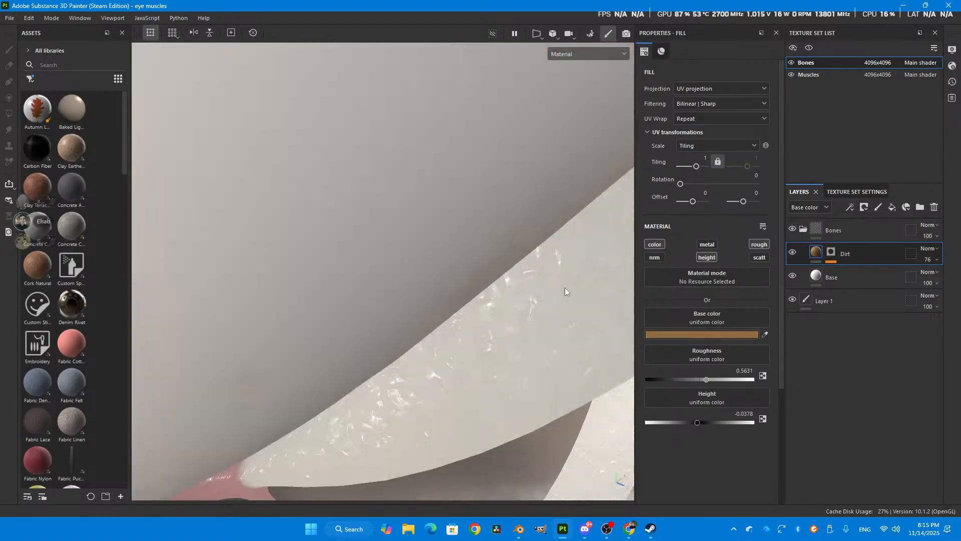
scroll(601, 302, "down", 1)
scroll(648, 316, "down", 2)
scroll(622, 314, "down", 4)
scroll(487, 335, "down", 5)
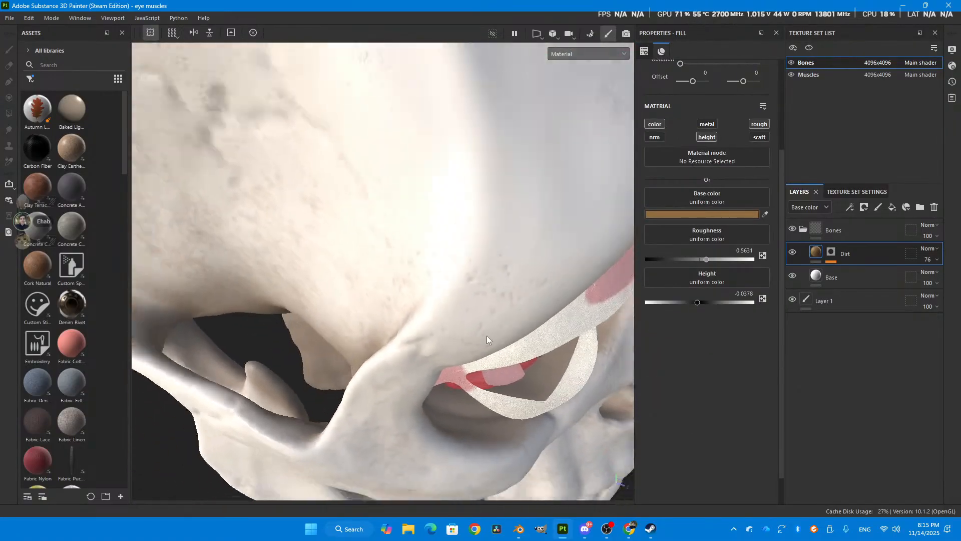
mouse_move(522, 300)
left_mouse_down("alt")
mouse_move(452, 235)
mouse_move(301, 203)
left_mouse_up("alt")
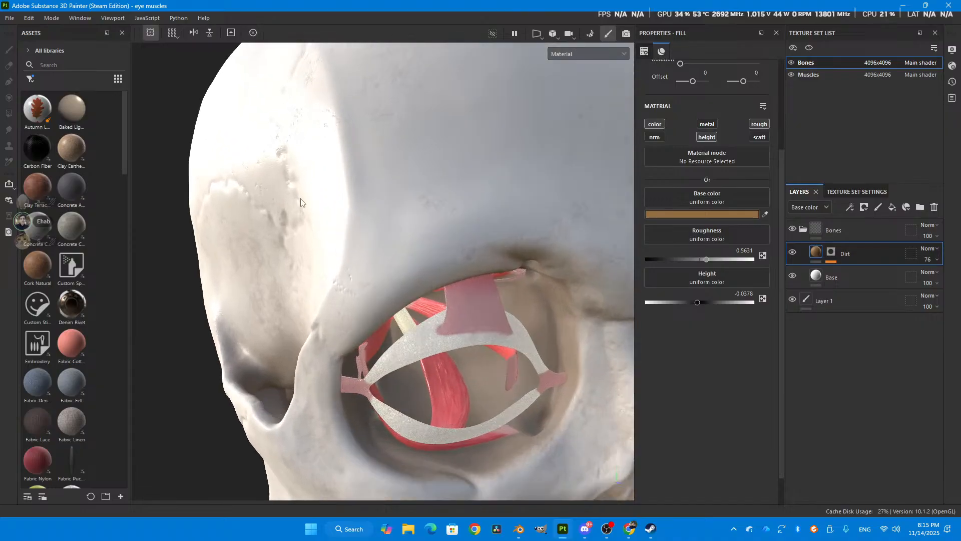
- Switch back to Blender, unhide XMSL_Muscle.L.001, select it, and jump to the first frame
left_click(519, 529)
middle_click_drag(432, 327, 478, 313)
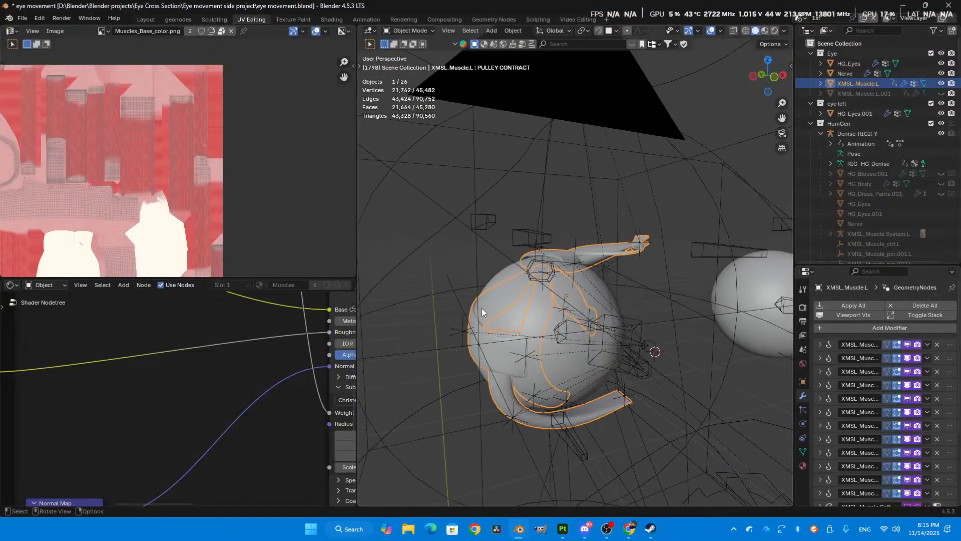
scroll(450, 283, "up", 1)
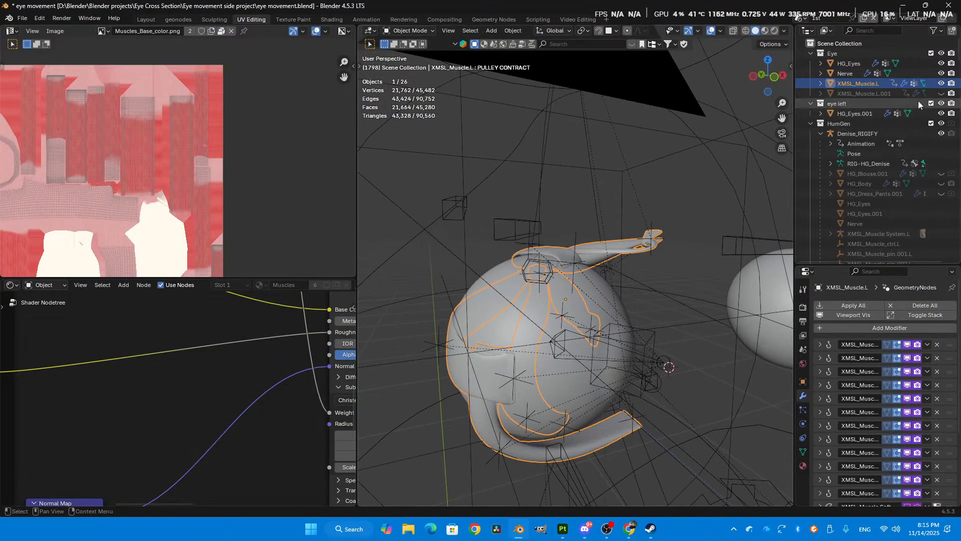
left_click(941, 93)
middle_click_drag(682, 210, 590, 393, "alt")
left_click(539, 306)
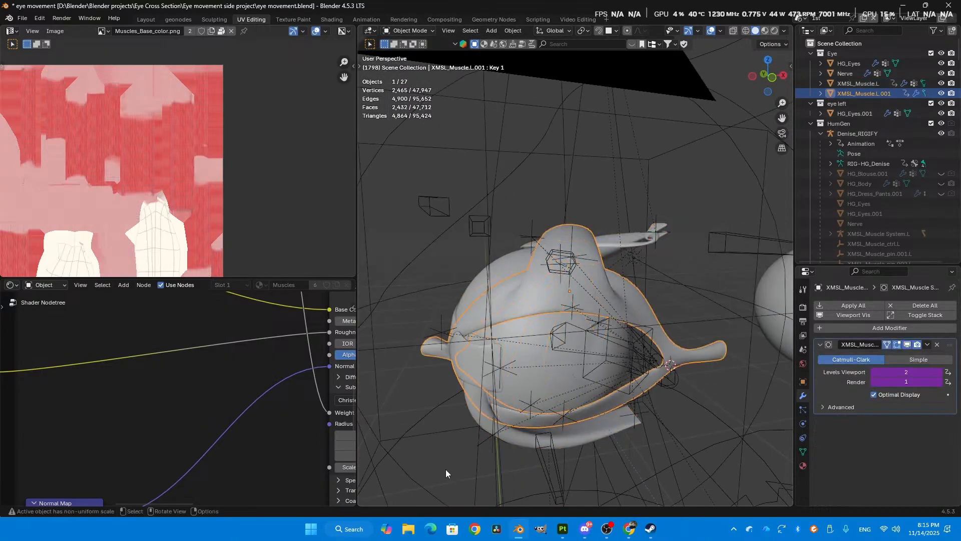
key("shift+Left")
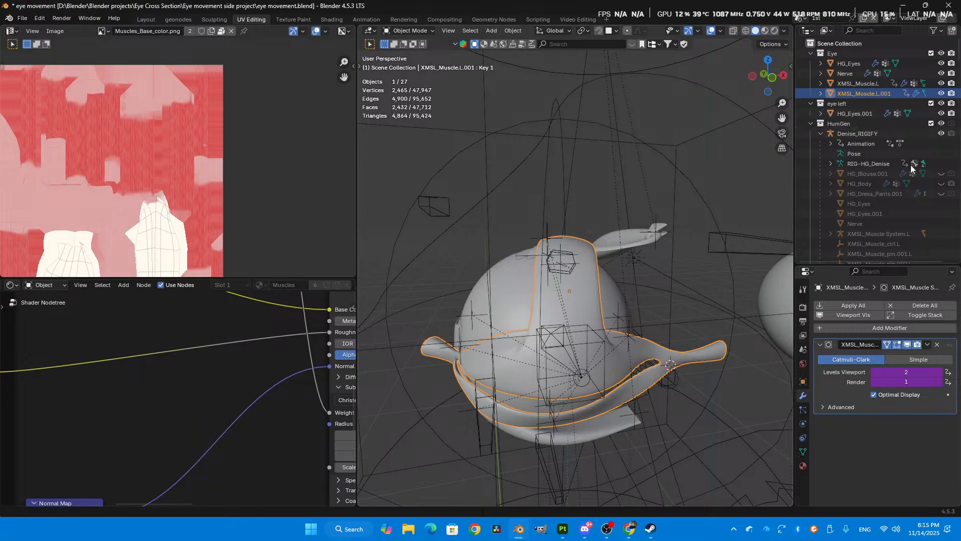
- Unhide HG_Body, look through the camera at the closed eye, and briefly play the animation
left_click(941, 184)
scroll(666, 305, "down", 1)
middle_click_drag(656, 304, 653, 162, "shift")
scroll(654, 162, "down", 2)
key("KP_0")
scroll(568, 259, "up", 6)
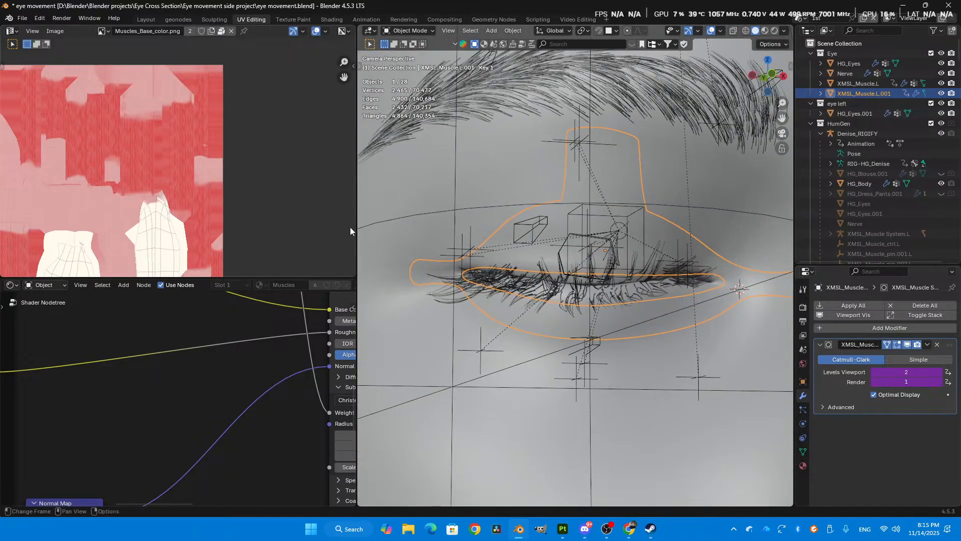
key("space")
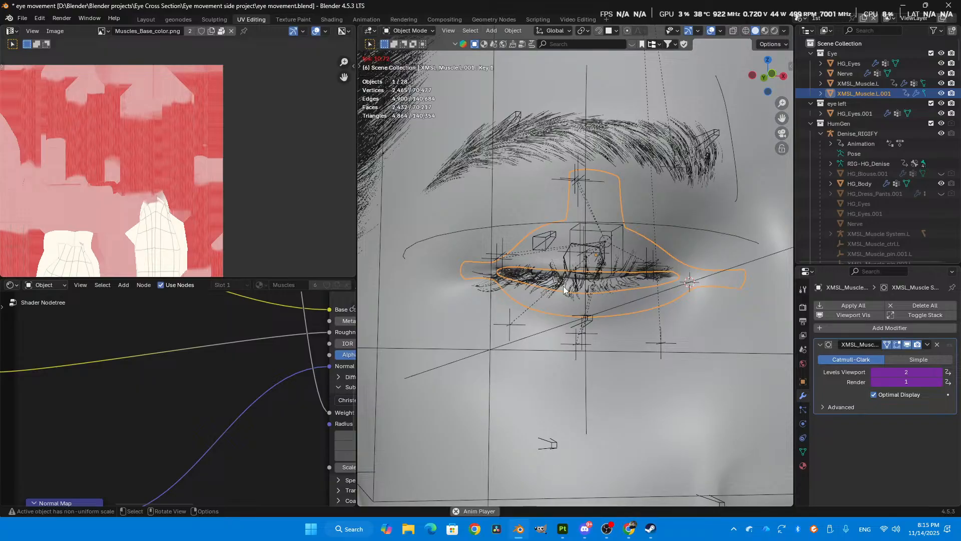
key("space")
- In the Video Editing workspace, set the volume of the Easy Saturday - Bad Snacks.mp3 strip to 0
left_click(571, 20)
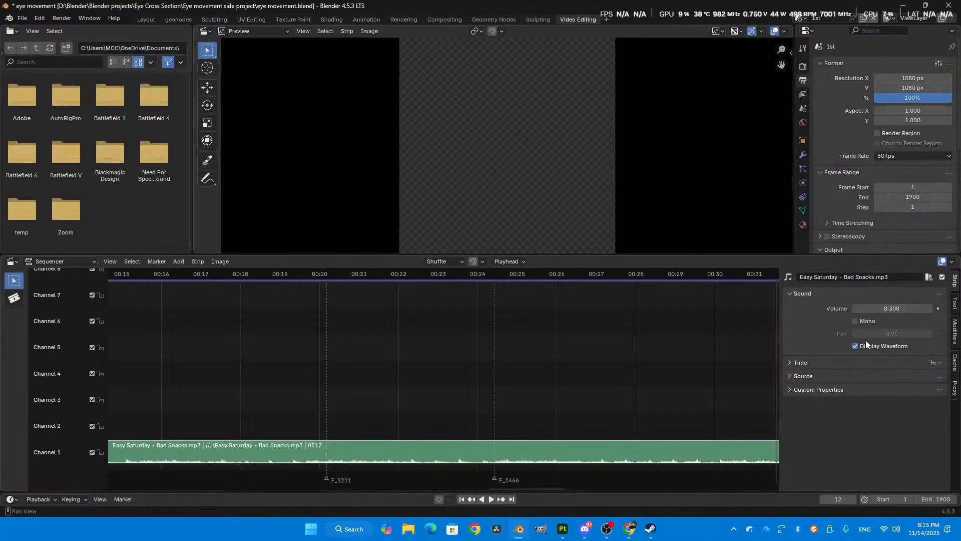
left_click(885, 309)
type("0")
key("Return")
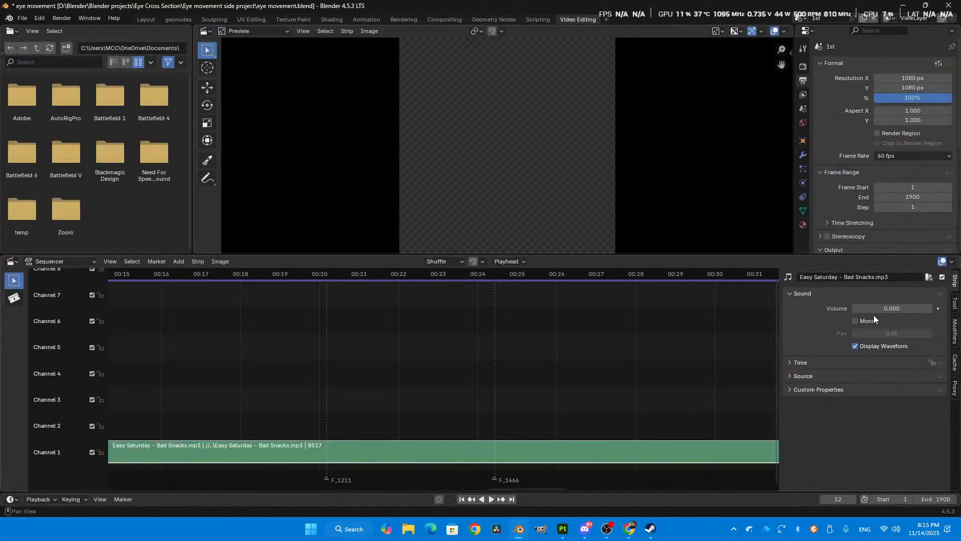
- Switch to the Layout workspace, frame the eye through the camera, and briefly play the animation
left_click(145, 21)
scroll(395, 180, "down", 2)
key("KP_0")
scroll(416, 182, "up", 2)
scroll(469, 176, "up", 2)
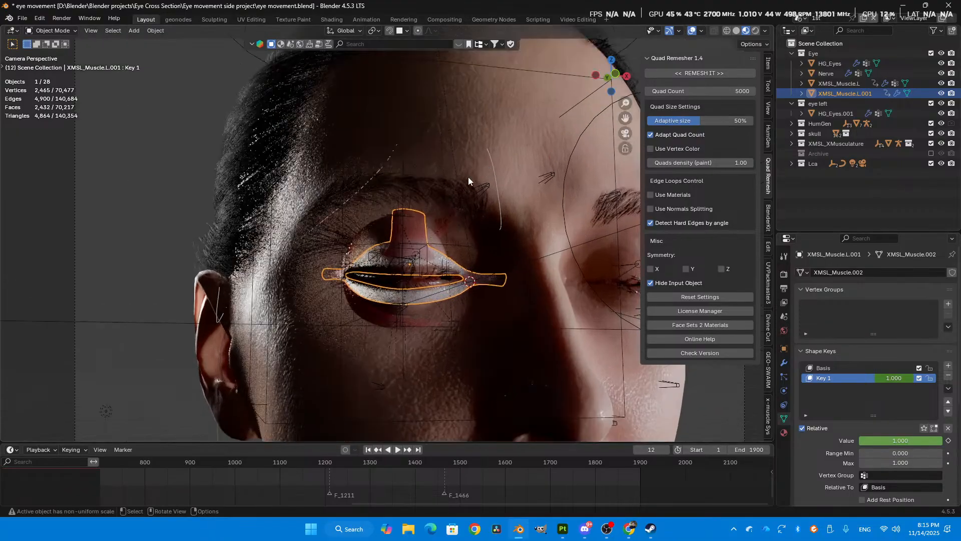
scroll(464, 197, "up", 1)
key("space")
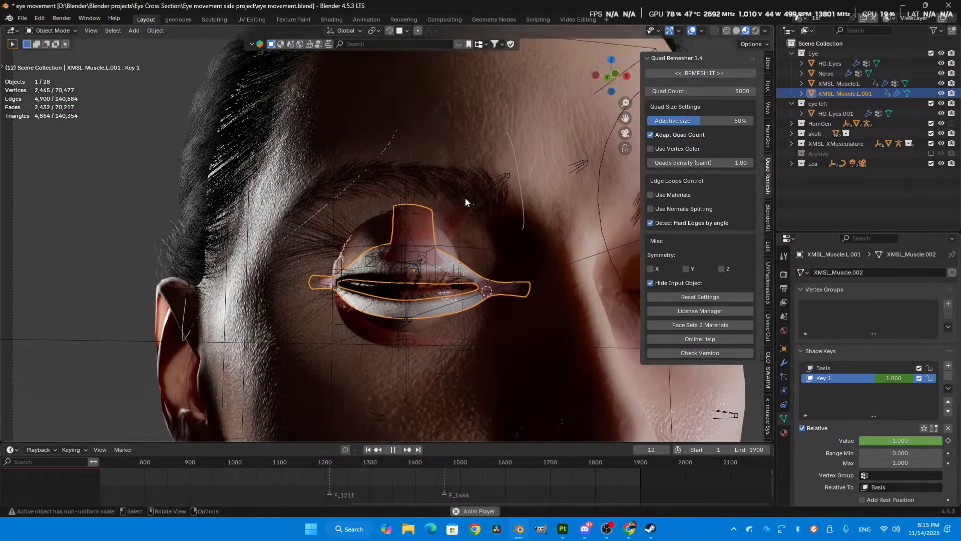
key("space")
- Scrub from the animation's start and play it to examine how the eyelid muscle follows the opening eye
middle_click_drag(118, 465, 716, 467)
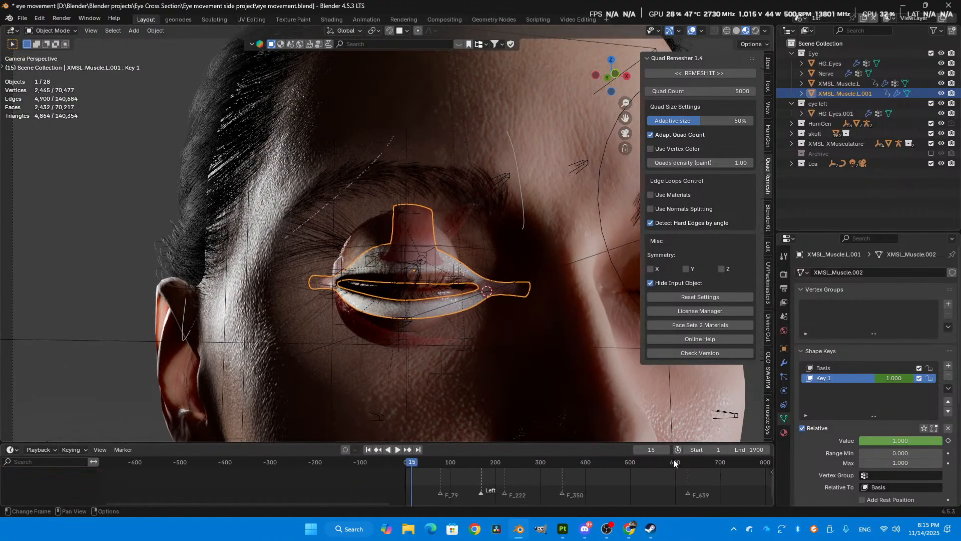
left_click_drag(408, 466, 437, 443)
key("space")
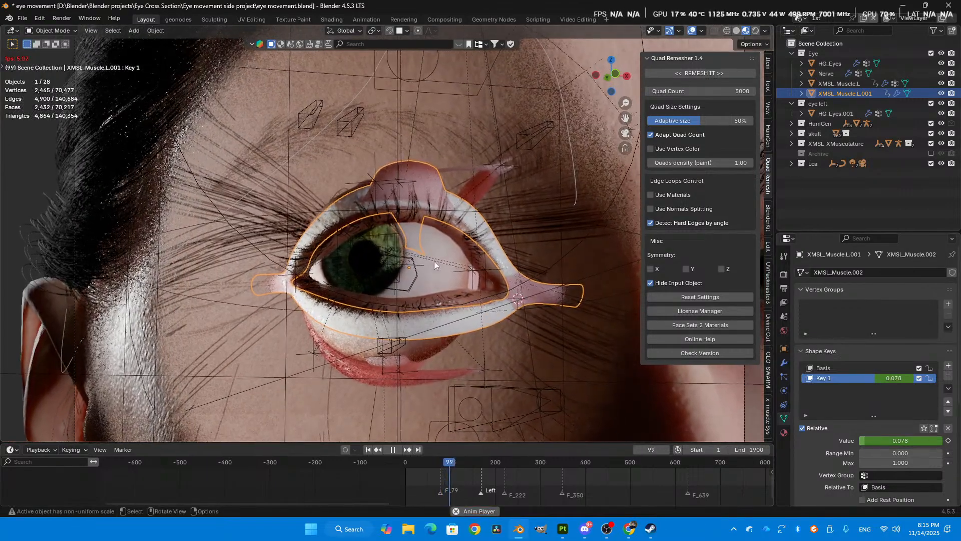
key("space")
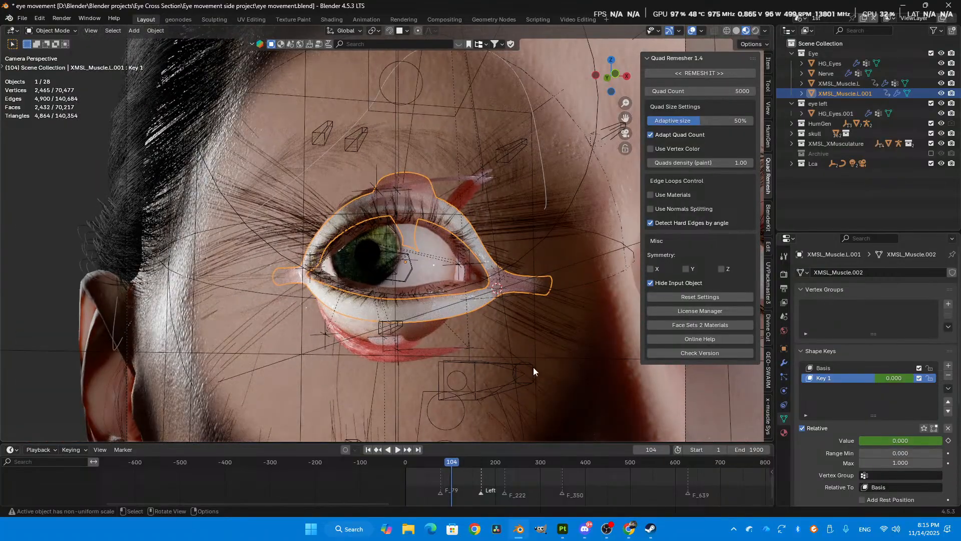
- Move the animation to frame 409 and unhide Skull - Realistic in the skull collection
scroll(533, 368, "down", 3)
left_click_drag(525, 467, 588, 453)
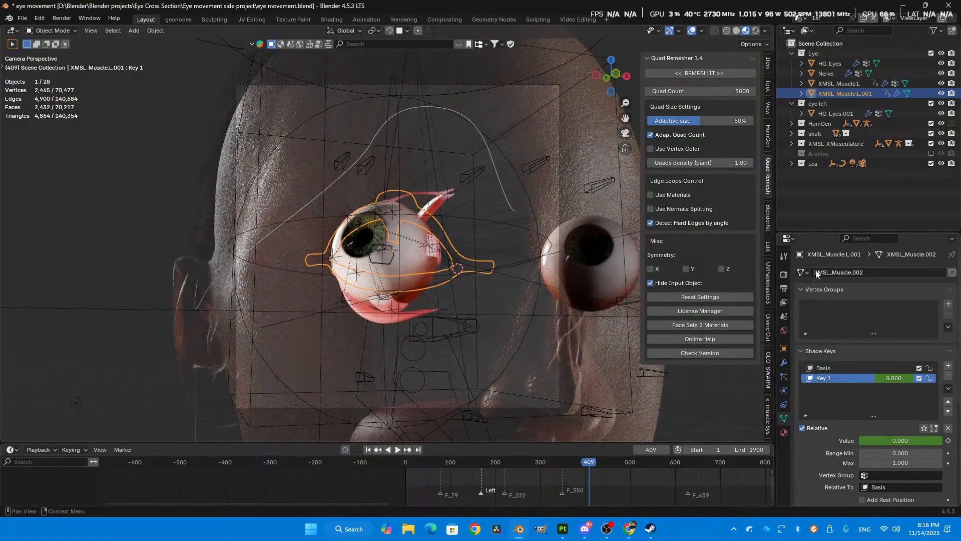
left_click(791, 134)
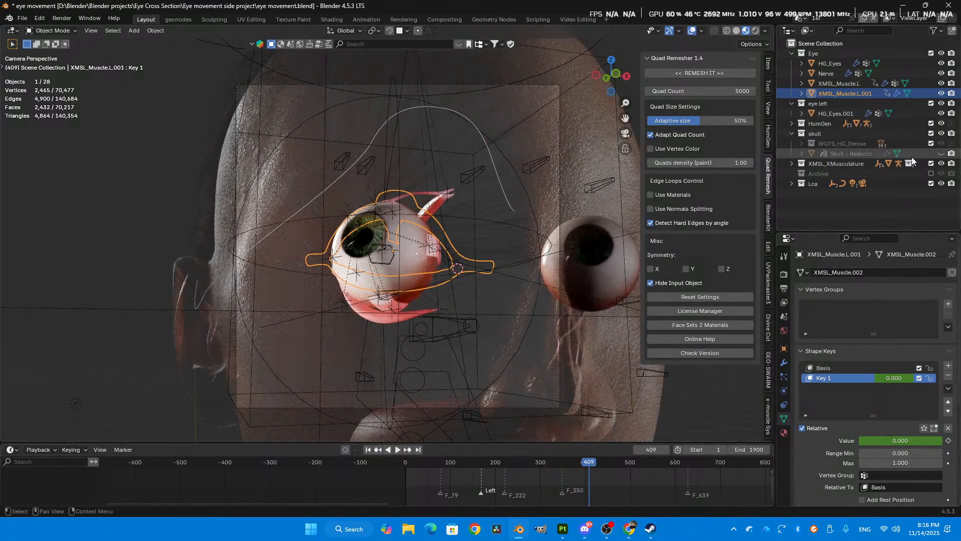
left_click(941, 154)
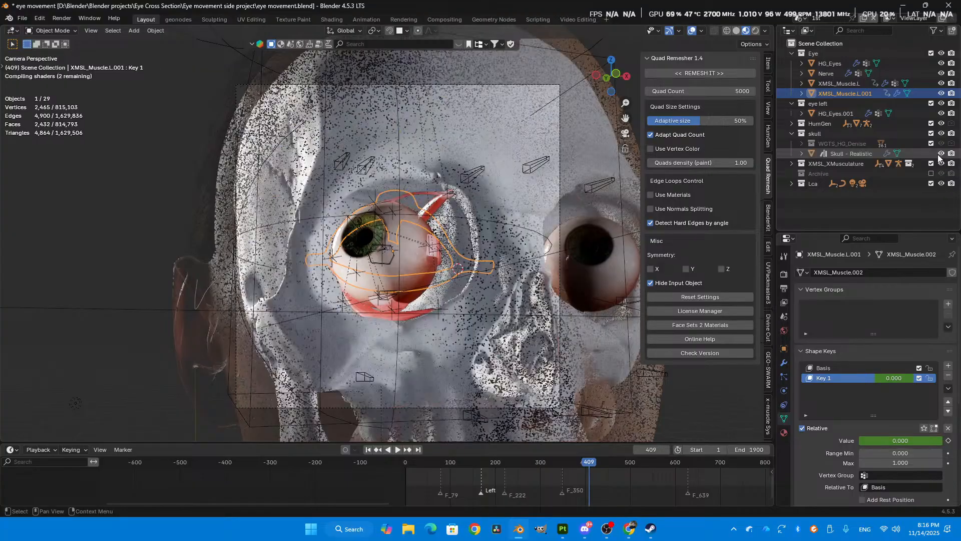
- View the head from the side and hide the HG_Body mesh
middle_click_drag(560, 258, 488, 258)
scroll(488, 257, "down", 2)
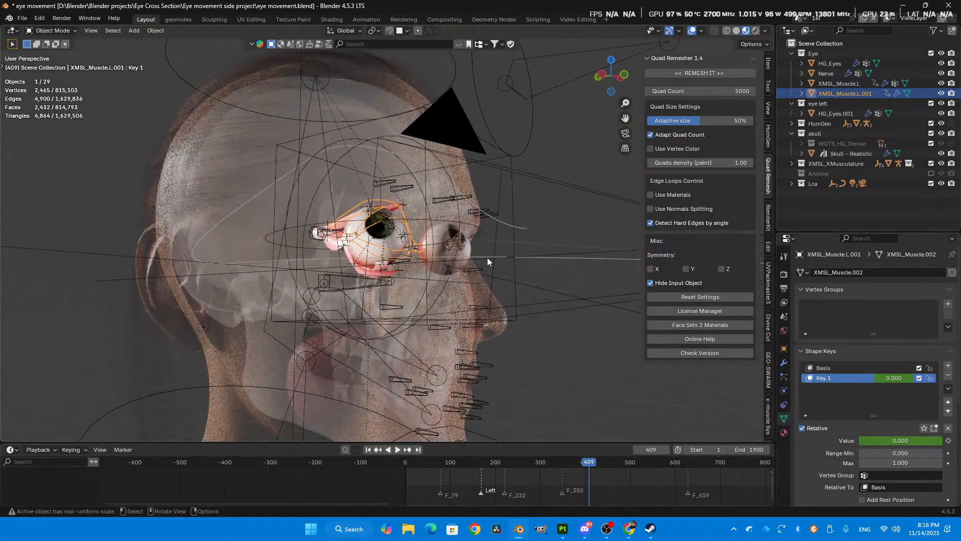
left_click(244, 160)
key("h")
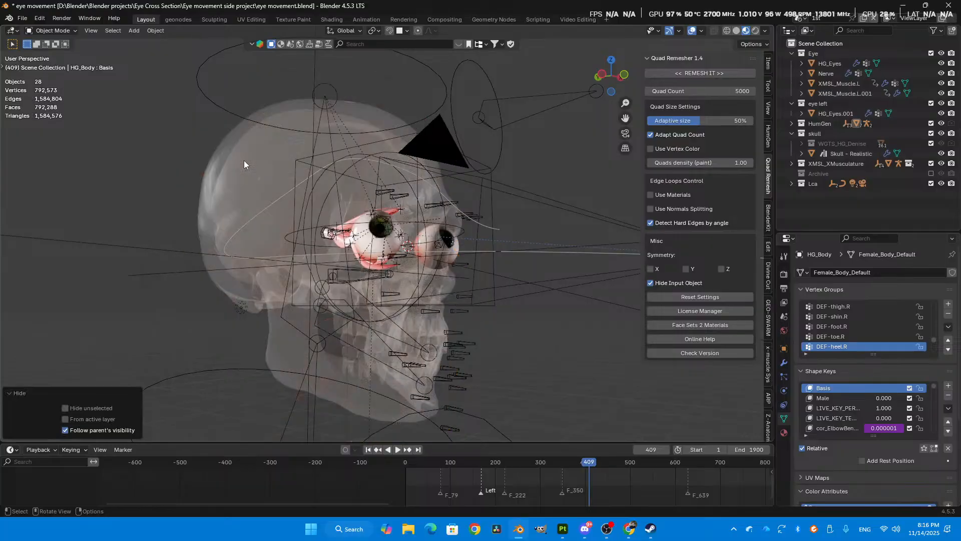
- Select the skull around the eye, inspect its Bones material, and open its nodes in the Shading workspace
scroll(245, 160, "up", 2)
left_click(257, 216)
middle_click_drag(407, 243, 437, 266)
scroll(365, 237, "up", 3)
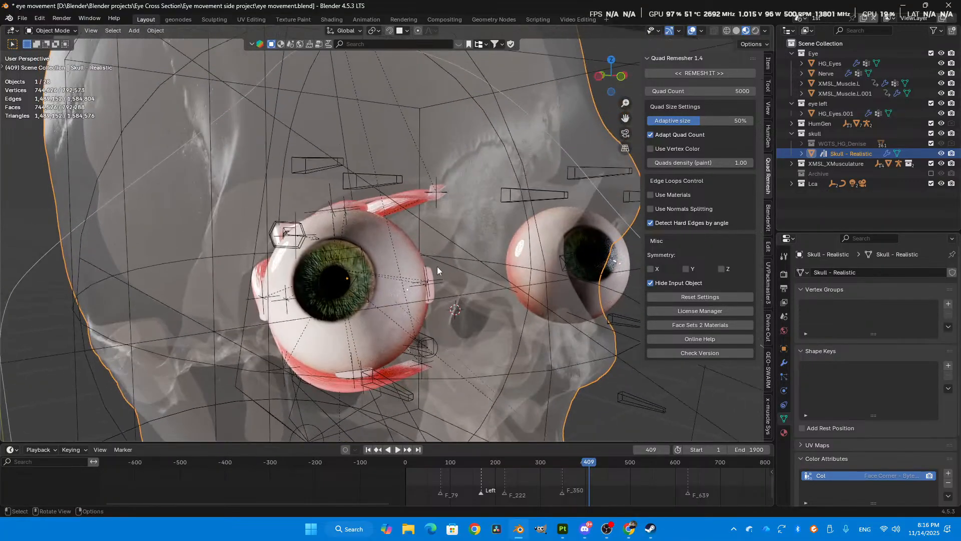
scroll(437, 267, "up", 1)
left_click(785, 432)
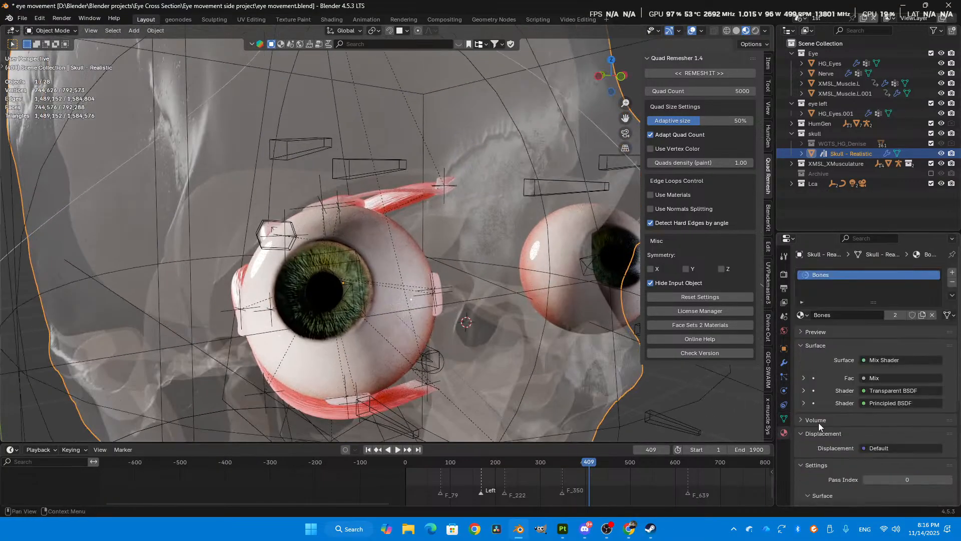
left_click(330, 20)
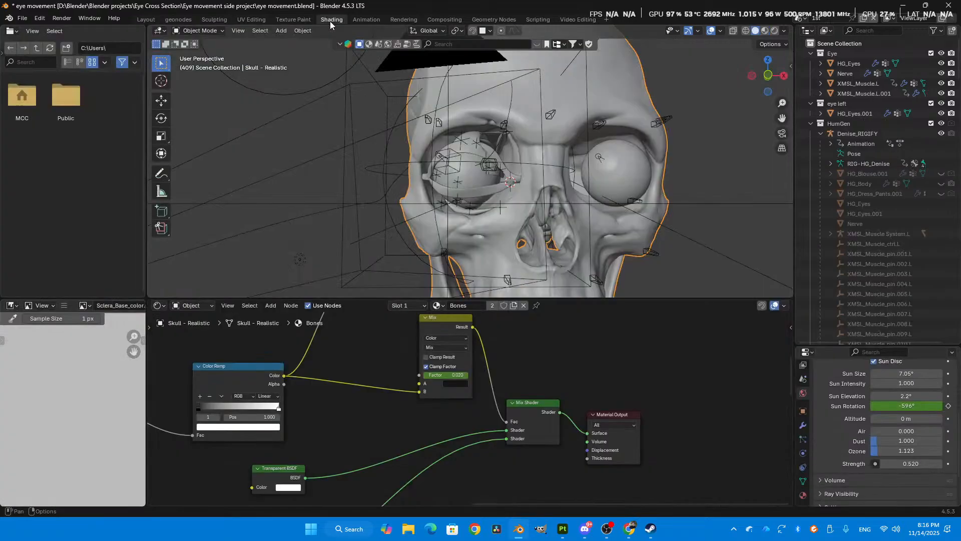
- Try a Mix node Factor of 1.000 in the Bones material and show the viewport in Material Preview
left_click_drag(446, 375, 501, 375)
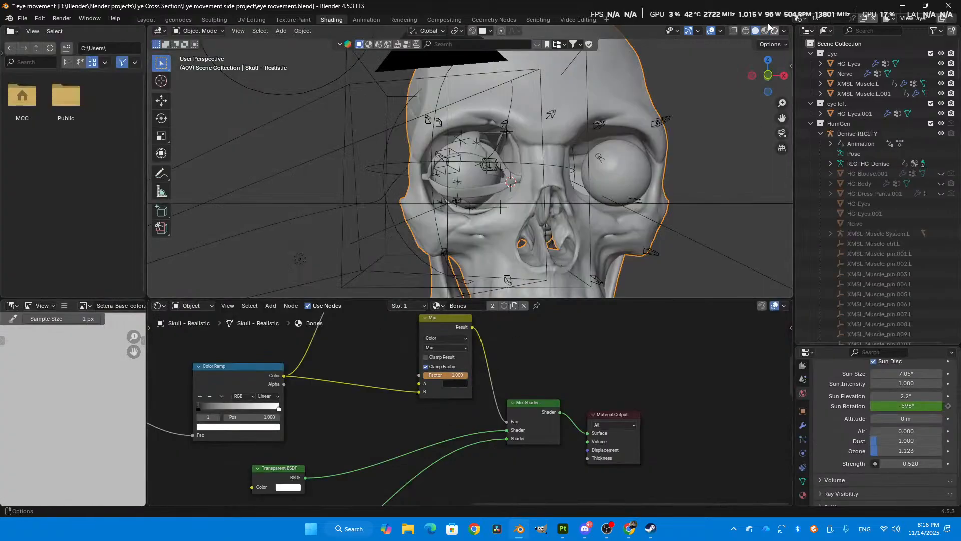
left_click(766, 31)
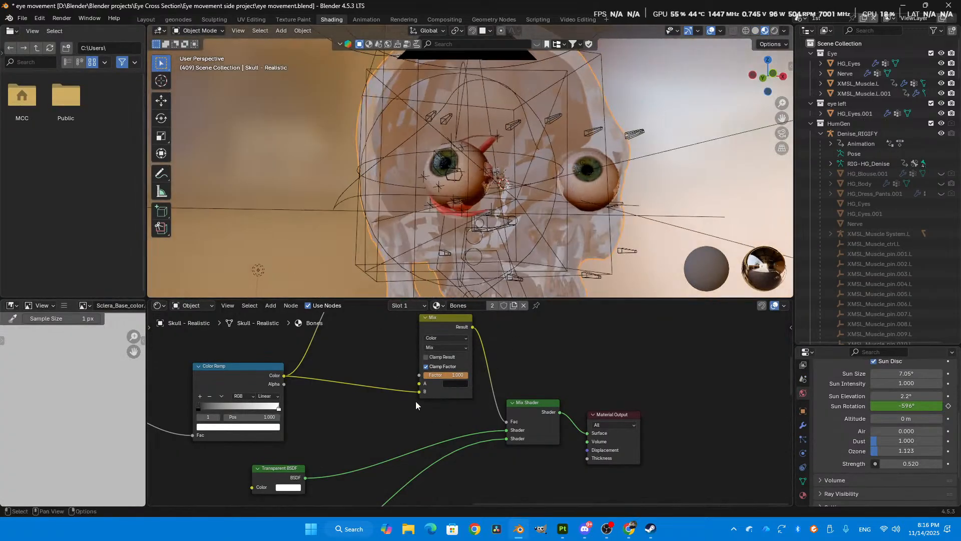
middle_click_drag(421, 395, 447, 395)
- Undo the Mix factor change and connect the Principled BSDF directly to the Material Output's Surface
key("ctrl+z")
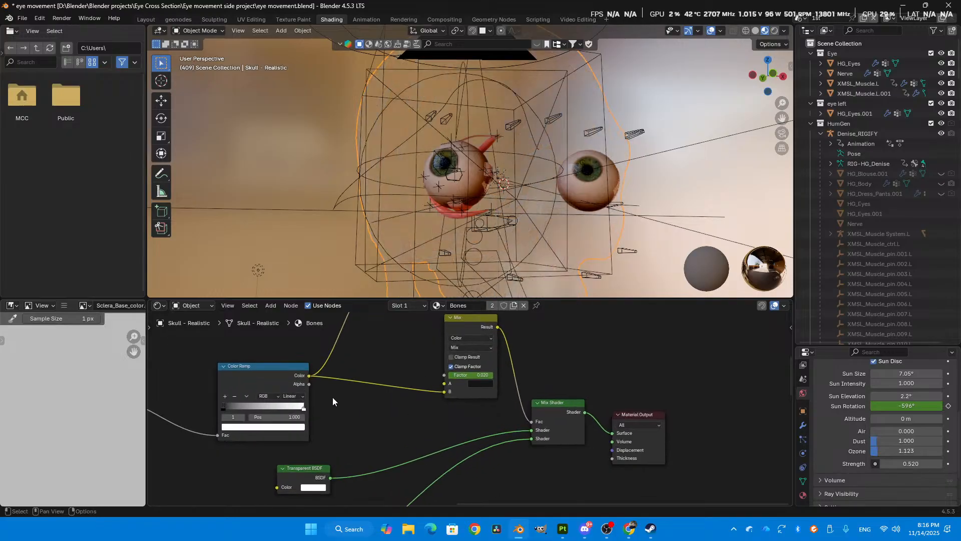
scroll(321, 390, "down", 3)
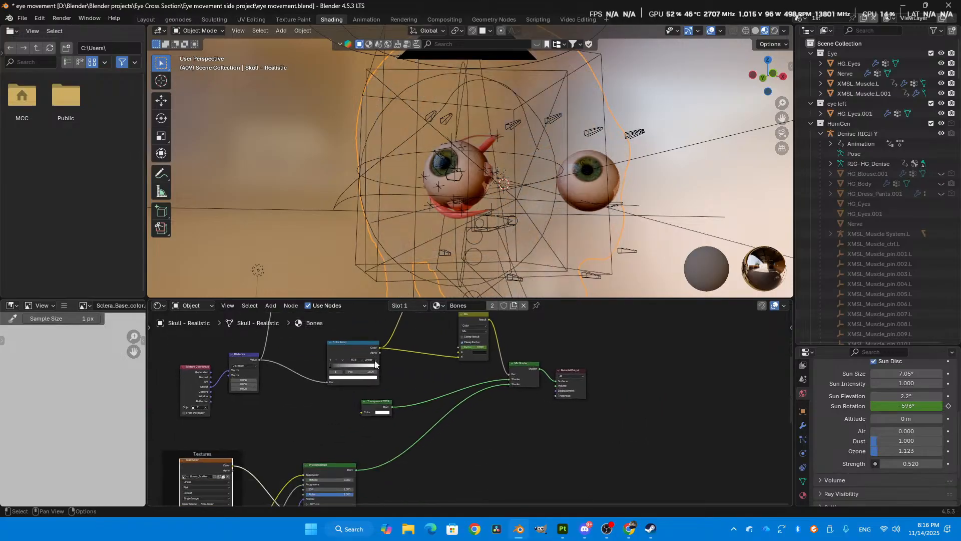
left_click_drag(356, 470, 553, 376)
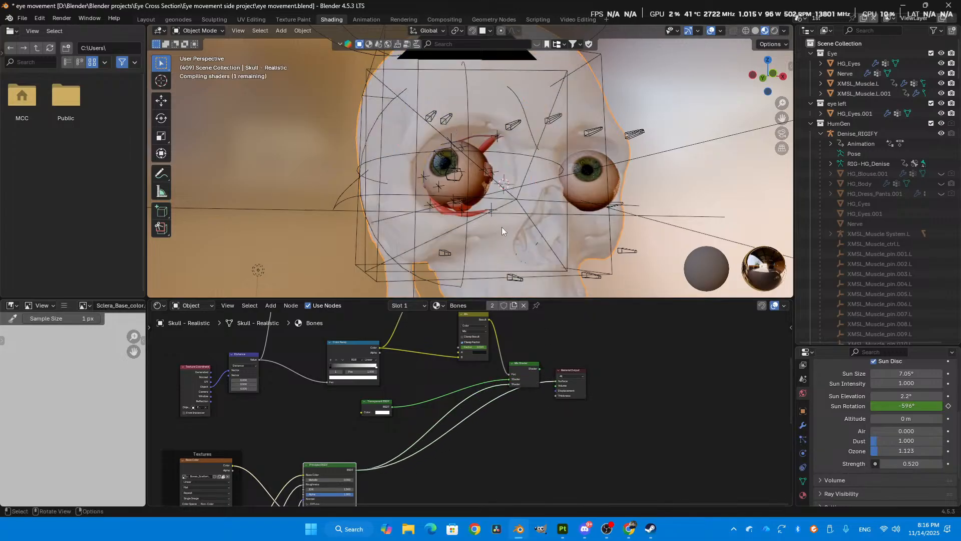
- Examine the textured skull and the eye muscles' attachment inside the orbit from several angles
scroll(460, 227, "up", 3)
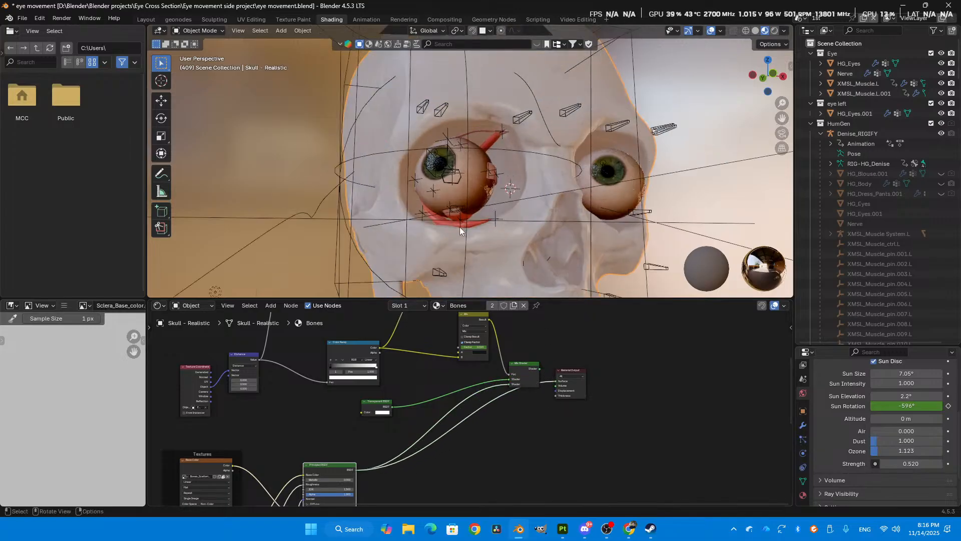
scroll(509, 149, "up", 4)
middle_click_drag(506, 133, 443, 150, "shift")
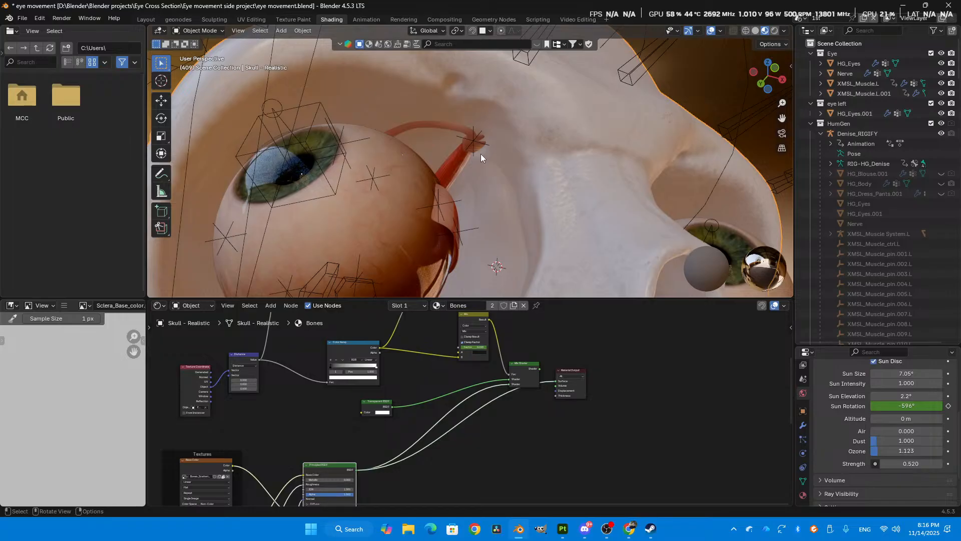
scroll(462, 151, "down", 5)
middle_click_drag(462, 158, 457, 224)
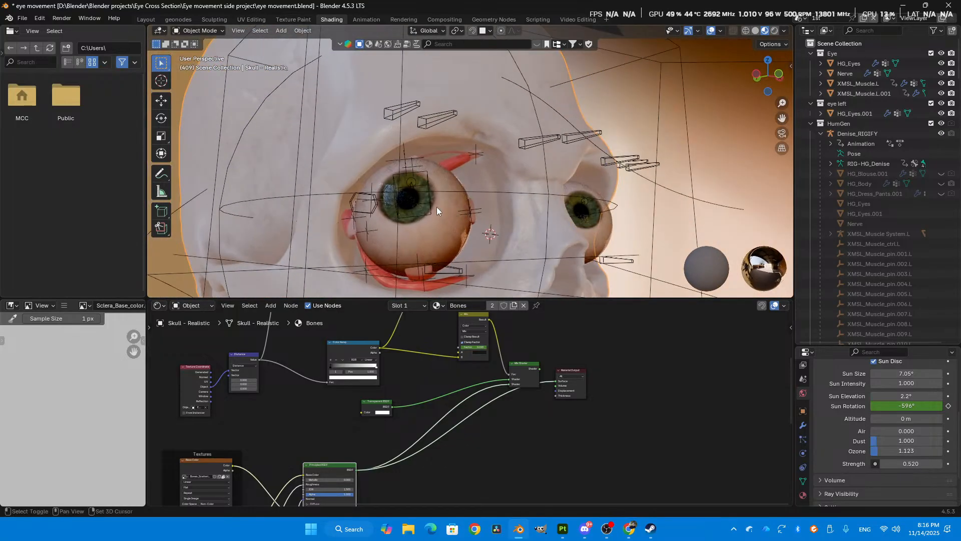
middle_click_drag(420, 197, 360, 185)
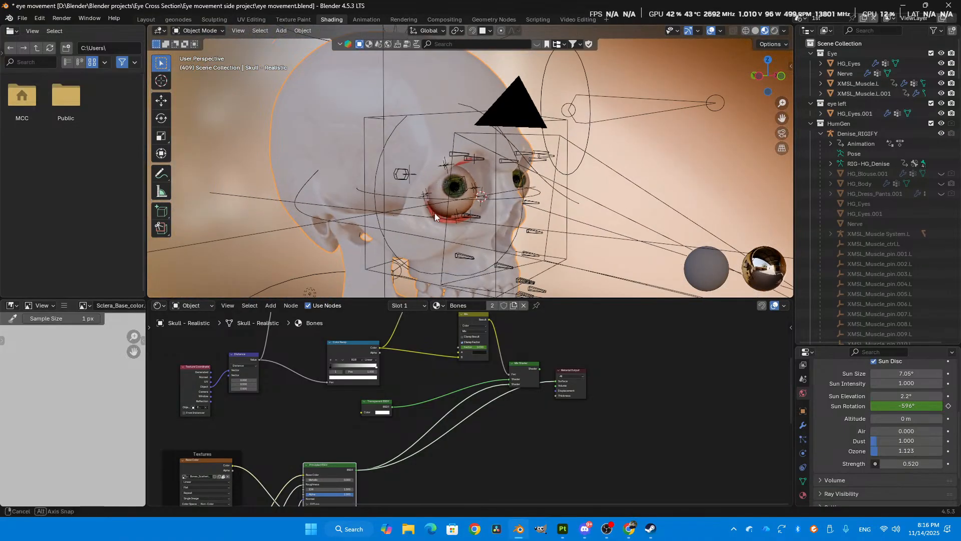
middle_click_drag(434, 212, 388, 198)
middle_click_drag(512, 245, 505, 268)
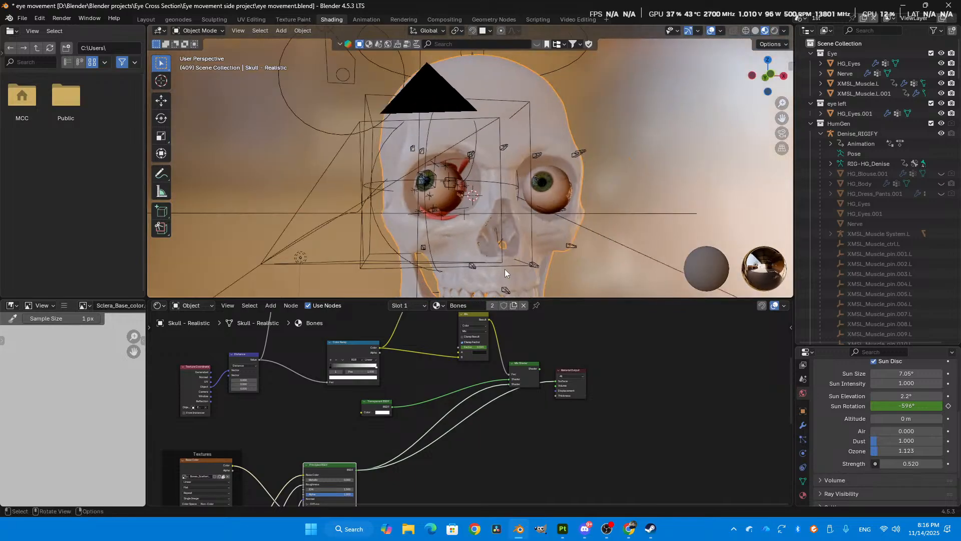
- Switch to Adobe Substance 3D Painter and view the painted skull and eye muscles up close
left_click(567, 526)
scroll(455, 292, "down", 7)
scroll(490, 328, "up", 4)
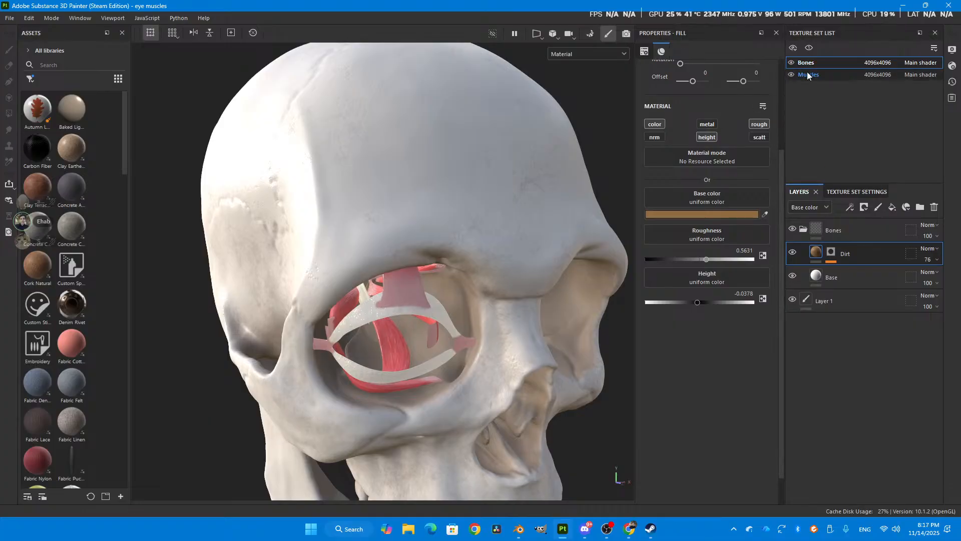
left_click_drag(464, 358, 472, 201, "alt")
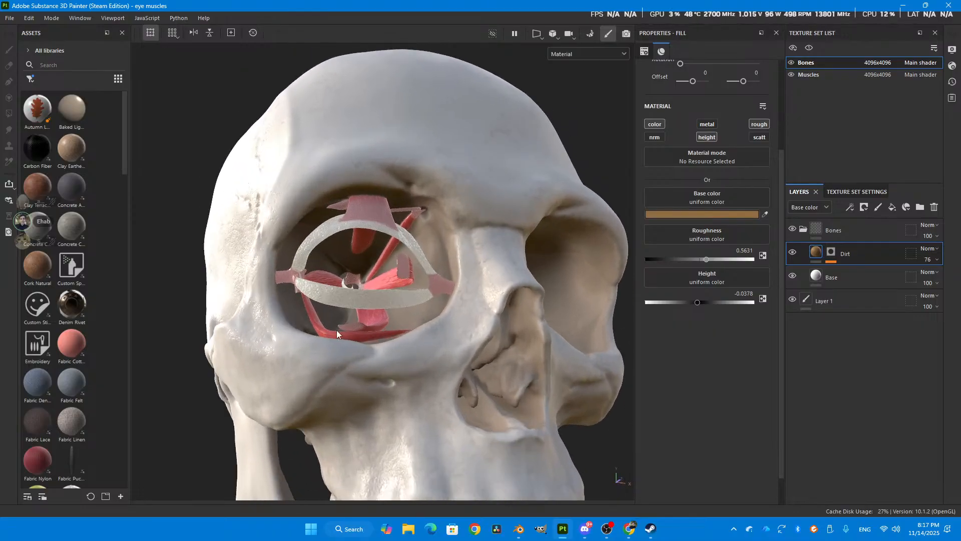
middle_click_drag(337, 349, 348, 321, "alt")
- Inspect the Bones folder's Base fill layer and look over the bone texture around the eye socket
left_click(803, 230)
left_click(803, 230)
left_click(815, 272)
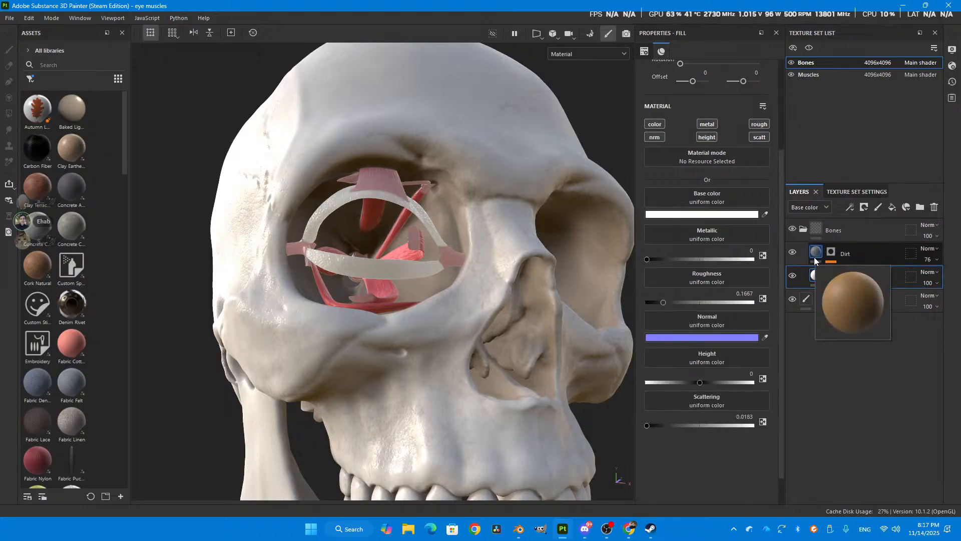
left_click_drag(450, 219, 506, 277, "alt")
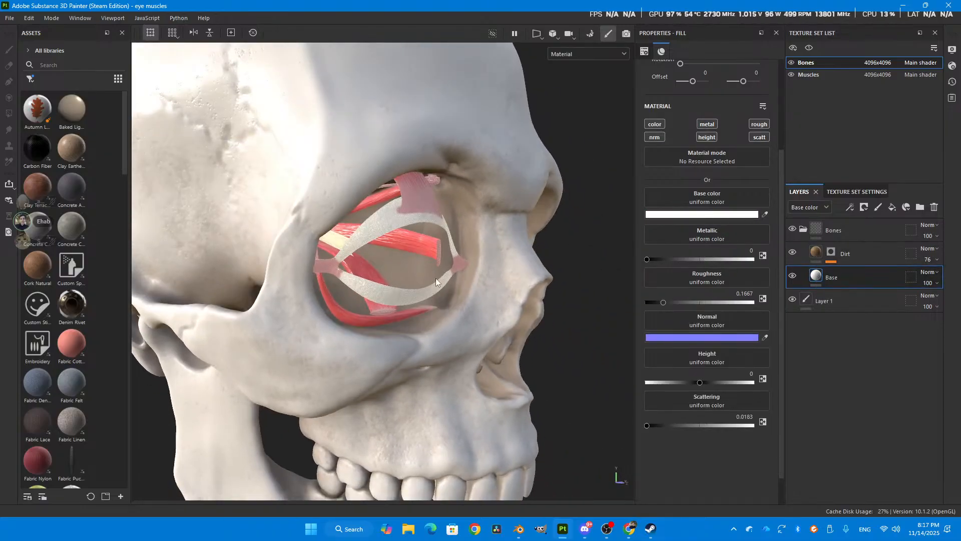
middle_click_drag(427, 350, 393, 296, "alt")
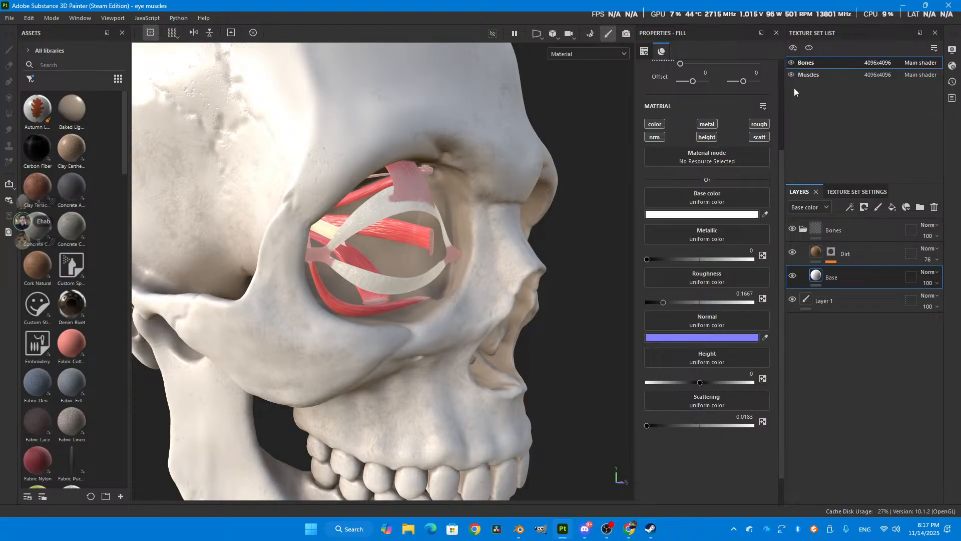
- Select the Muscles texture set, hide the Bones texture set, and hide the Muscles layer folder
left_click(813, 76)
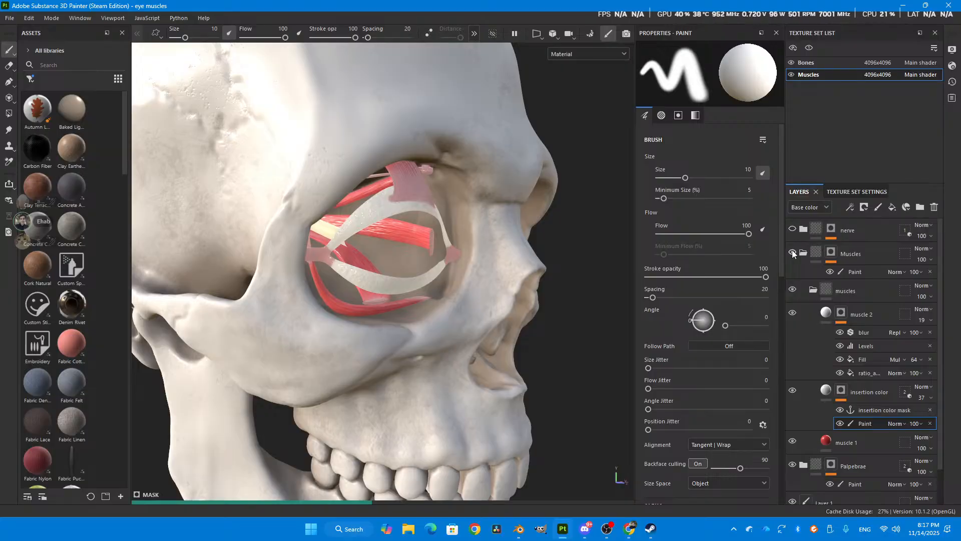
left_click(792, 62)
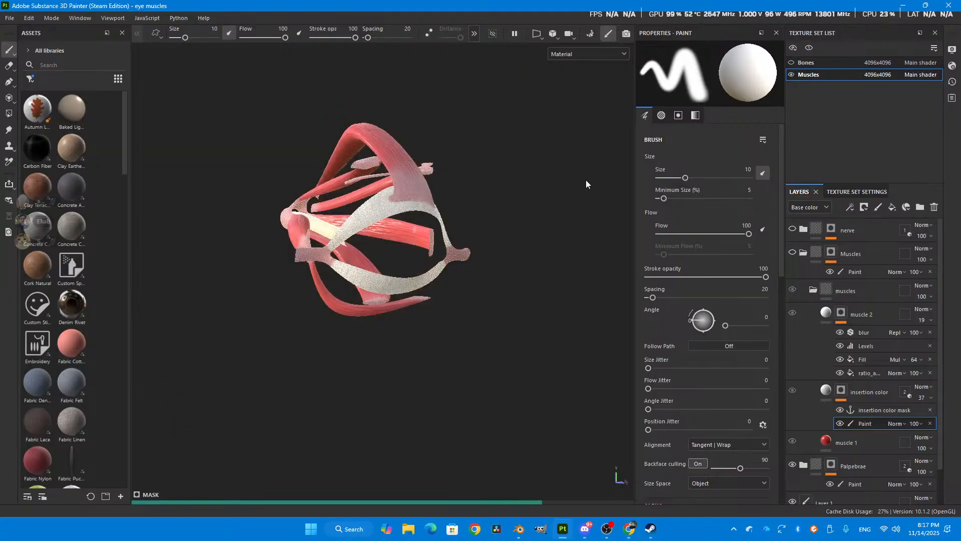
left_click_drag(344, 220, 356, 225, "alt")
scroll(405, 237, "up", 1)
- Examine the eye muscles without their muscle texture from several angles
left_click_drag(369, 173, 358, 205, "alt")
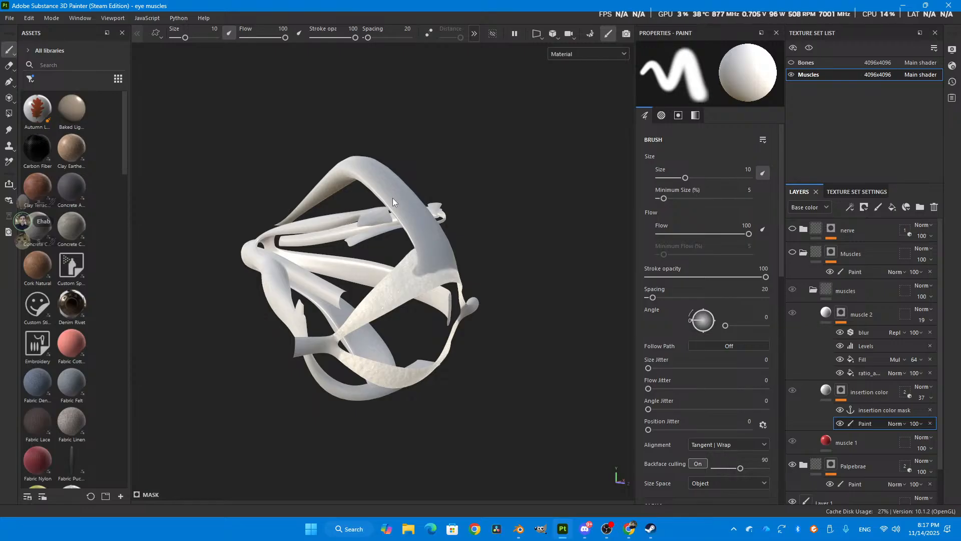
scroll(339, 134, "up", 1)
left_click_drag(347, 179, 439, 211, "alt")
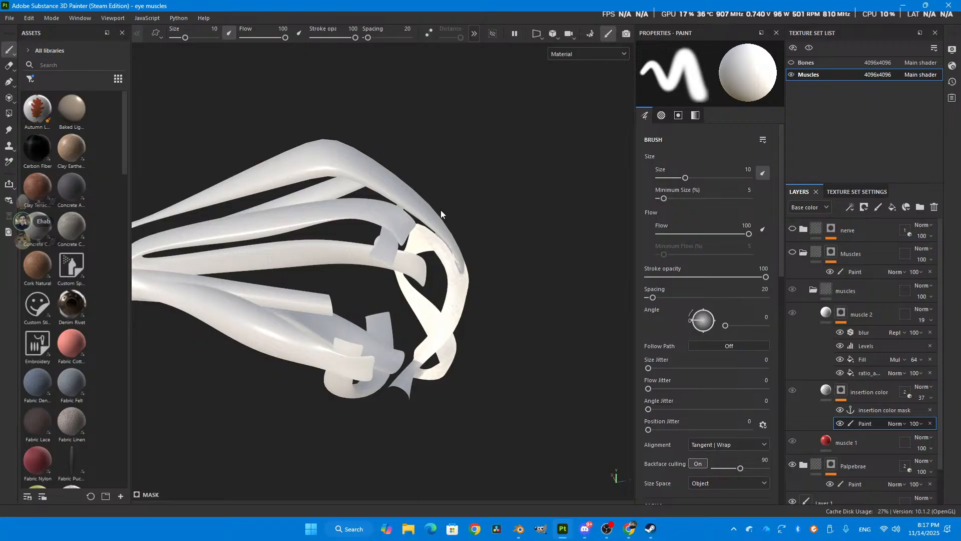
scroll(423, 179, "up", 2)
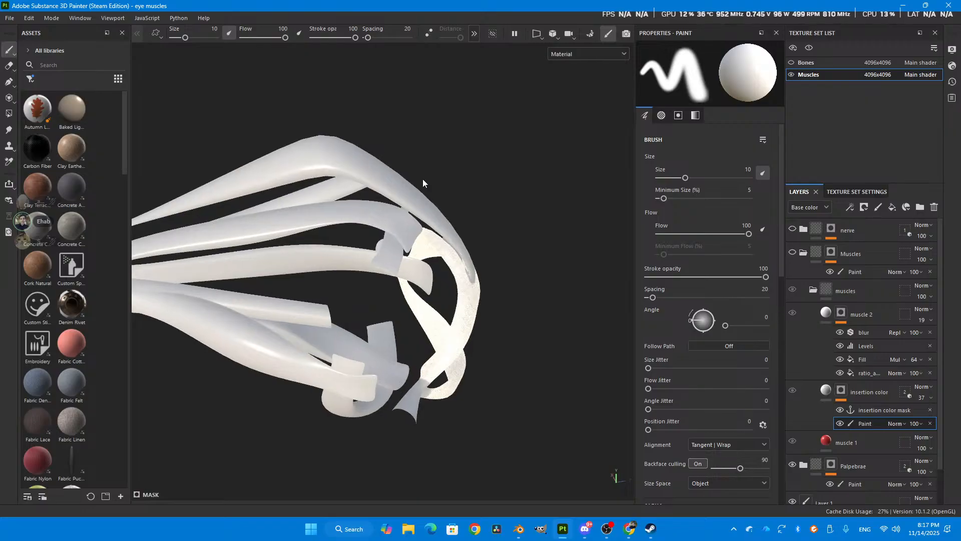
left_click_drag(336, 178, 274, 146, "alt")
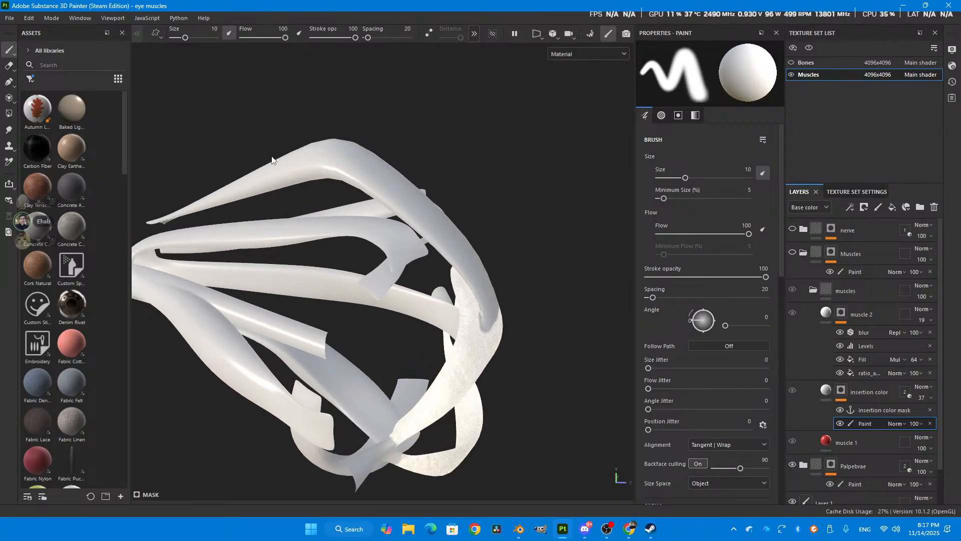
scroll(264, 181, "up", 2)
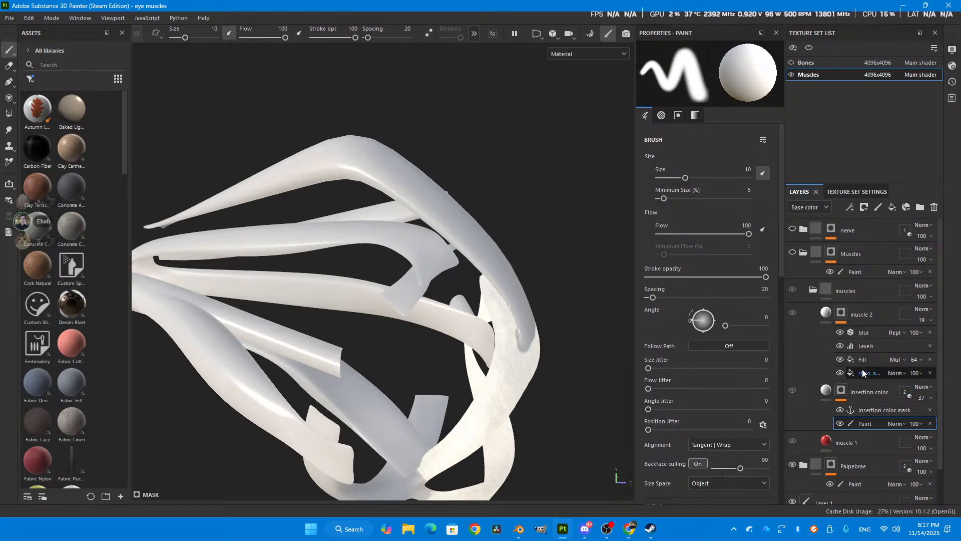
- Show the Muscles folder and hide its muscle 2 and insertion color layers to inspect the red base
left_click(794, 254)
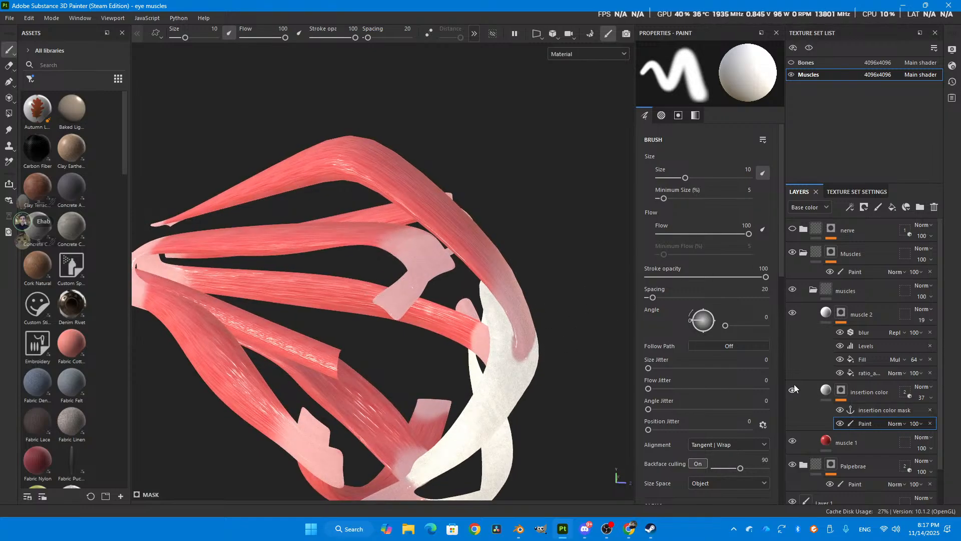
left_click(792, 313)
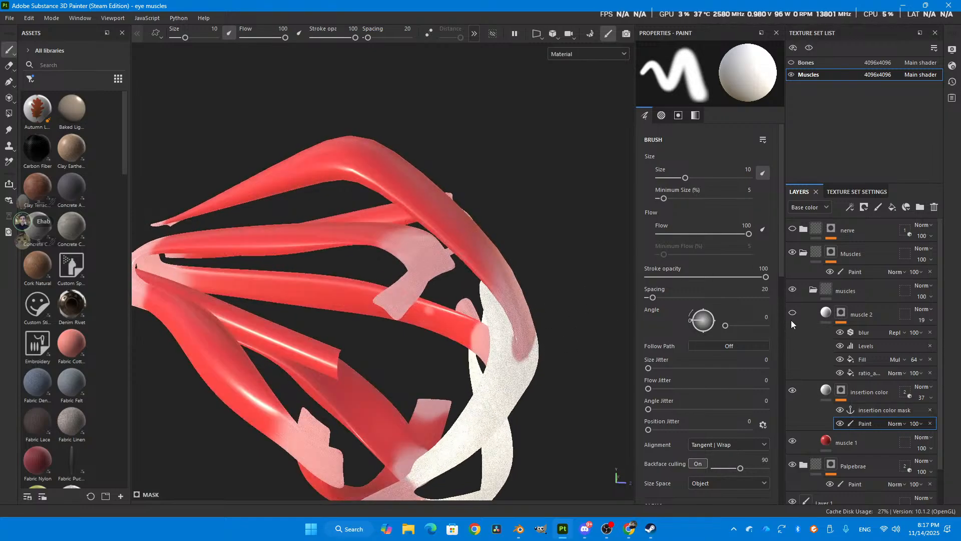
left_click(797, 390)
left_click_drag(494, 305, 438, 302, "alt")
middle_click_drag(461, 240, 460, 258, "alt")
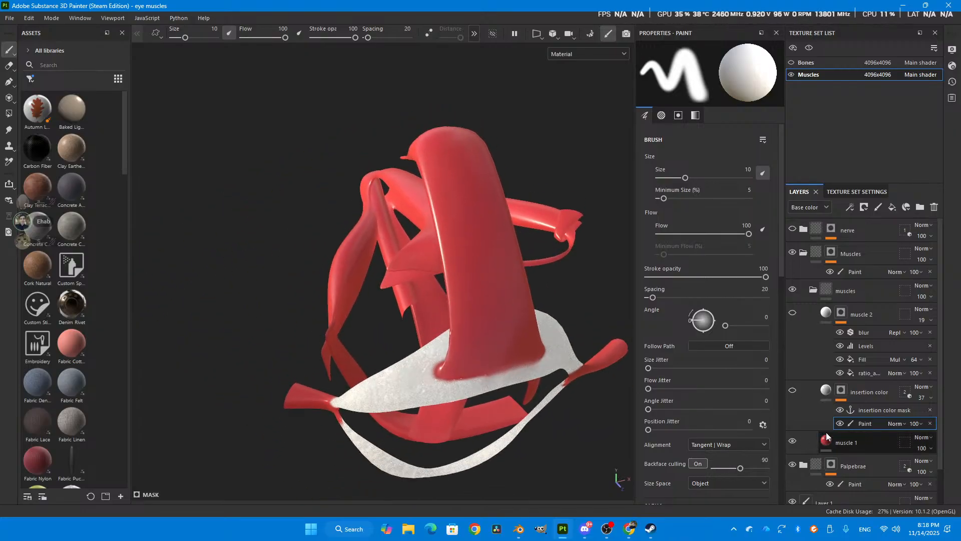
- Select the muscle 1 fill layer to inspect its base color, and show the muscle 2 layer
left_click(843, 442)
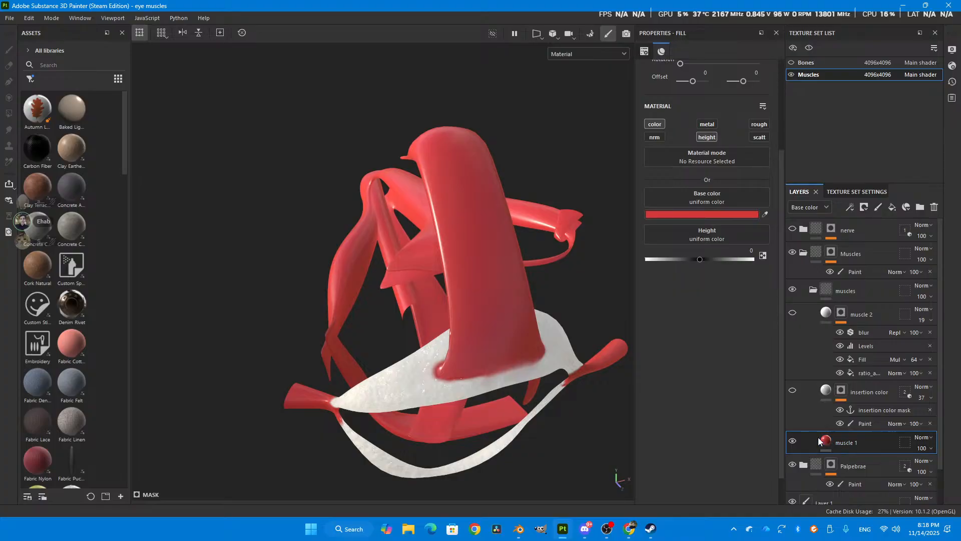
left_click(792, 314)
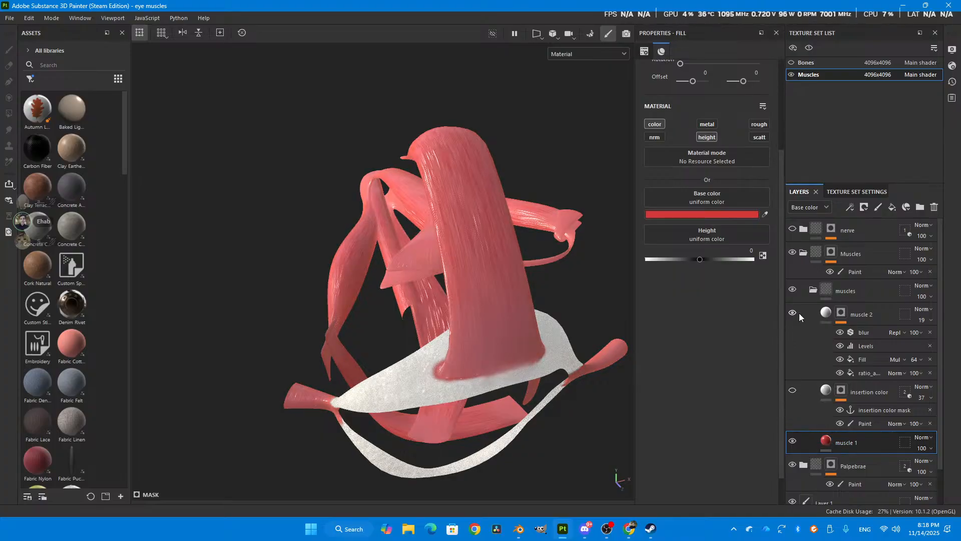
- Inspect the ratio_anisotropic_noise fill in the muscle 2 mask and the resources available for its grayscale input
left_click(840, 318)
left_click(865, 373)
left_click(676, 128)
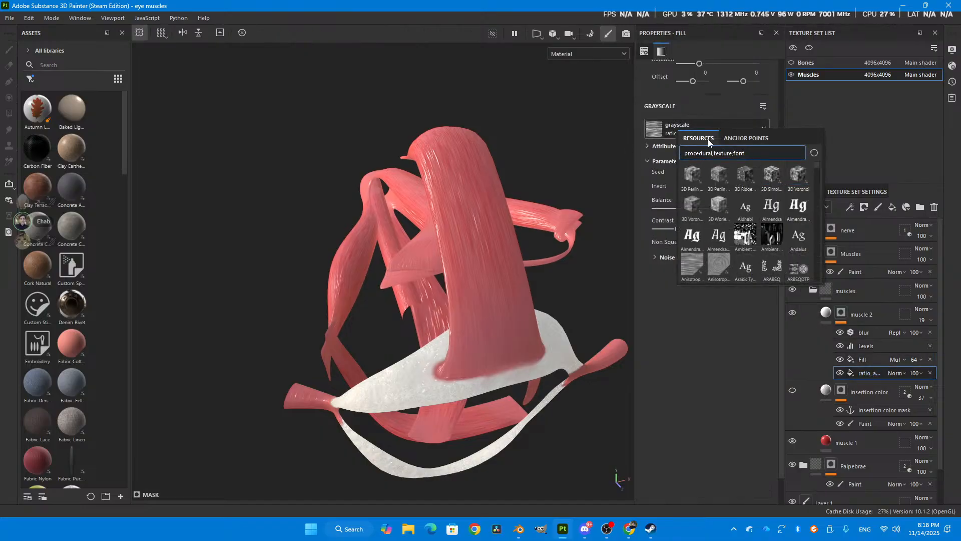
left_click(700, 94)
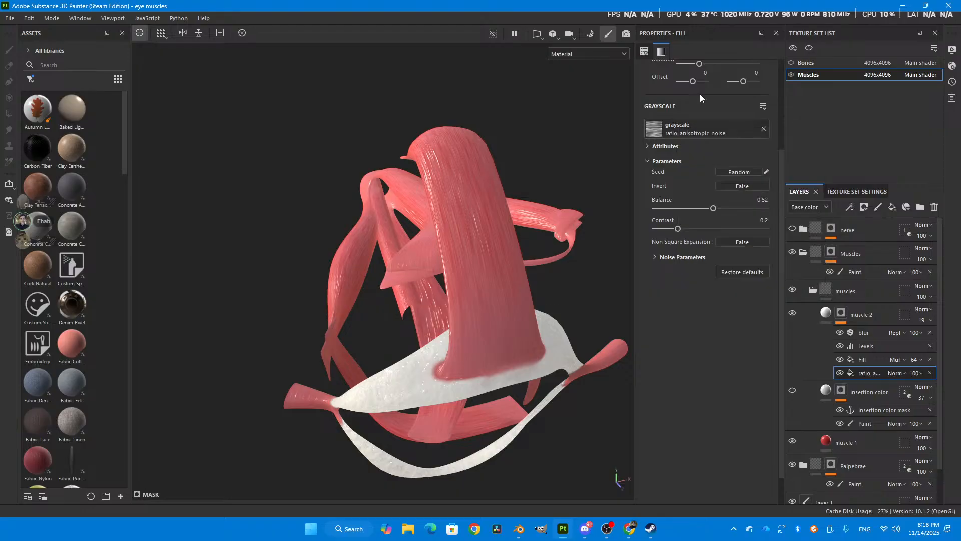
left_click_drag(590, 203, 565, 319, "alt")
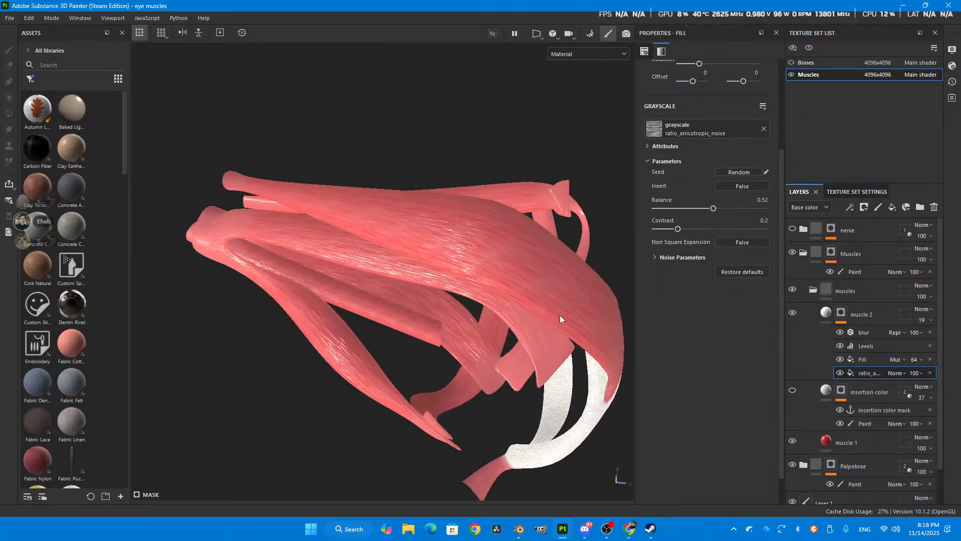
- Try the muscle 2 anisotropic noise with its balance at 0.4, check the fibers on the model, and undo the change
left_click_drag(354, 403, 313, 121, "alt")
scroll(488, 307, "up", 2)
right_click_drag(431, 269, 348, 285, "shift")
left_click_drag(348, 285, 374, 290, "alt")
left_click_drag(718, 210, 706, 208)
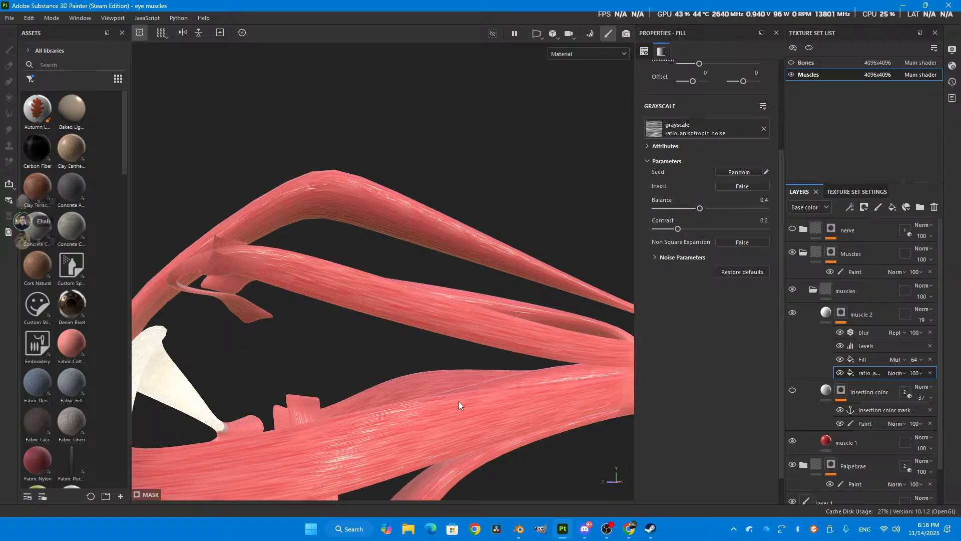
left_click_drag(460, 397, 521, 311, "alt")
key("ctrl+z")
- Select the muscle 2 fill layer, try raising its height value, and undo the change
left_click(826, 313)
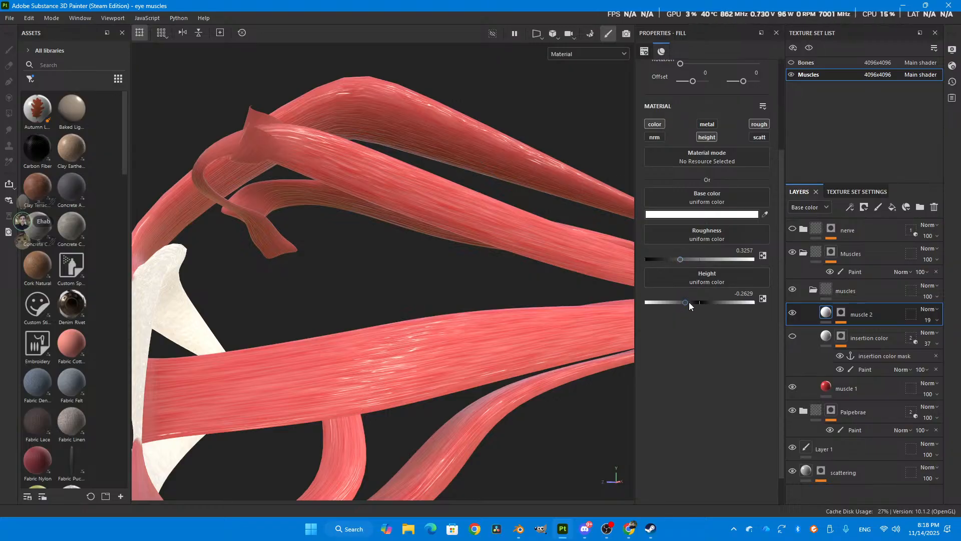
left_click_drag(684, 303, 716, 299)
key("ctrl+z")
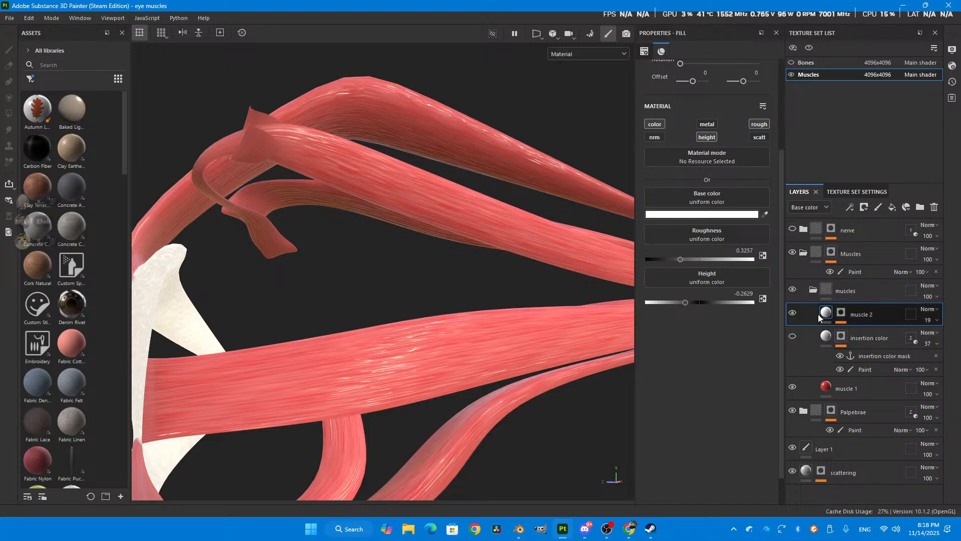
- Show the insertion color layer and examine the pale insertion area at the front end of the upper muscle
left_click(794, 337)
left_click_drag(346, 140, 326, 198, "alt")
left_click_drag(233, 315, 367, 242, "alt")
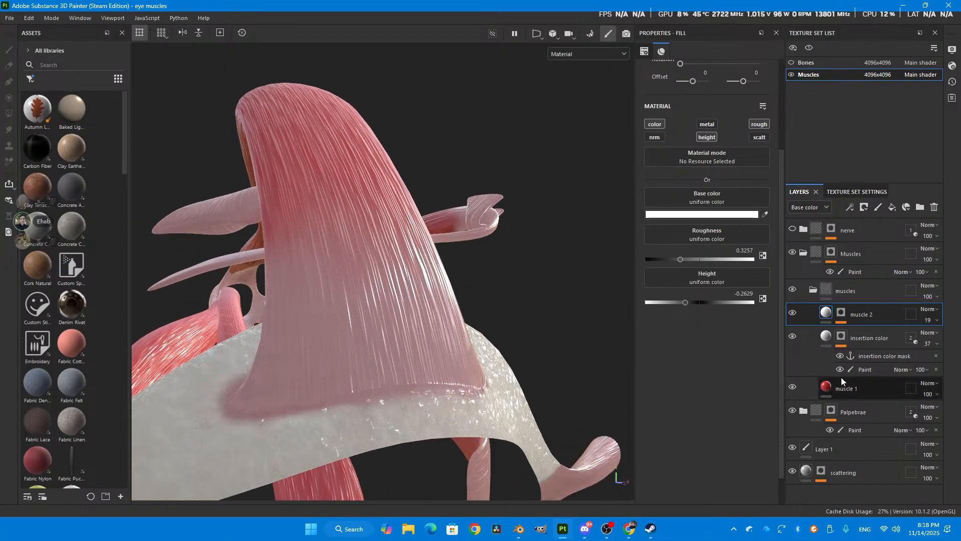
- Inspect the insertion color mask anchor point, and compare the muscle 2 mask with its multiplied Fill hidden and shown
left_click(842, 312)
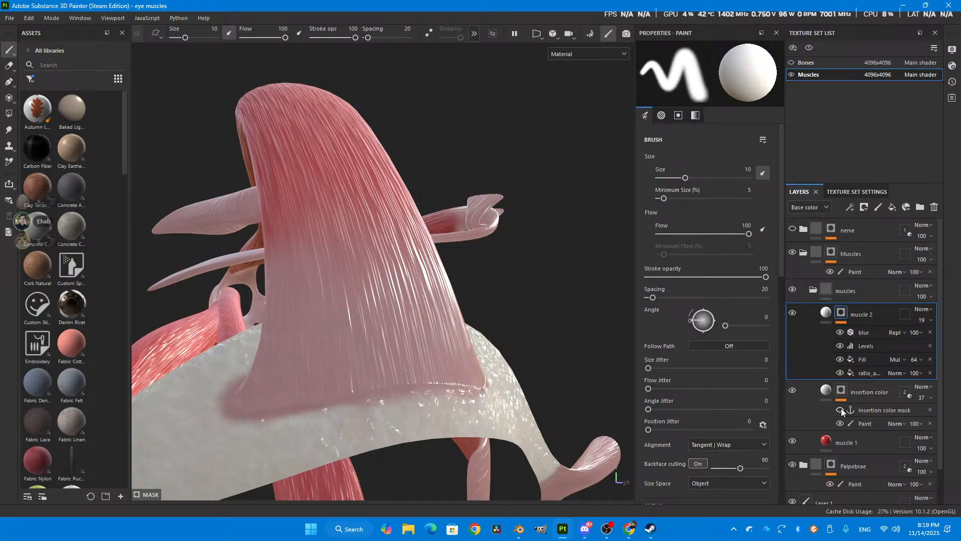
left_click(842, 409)
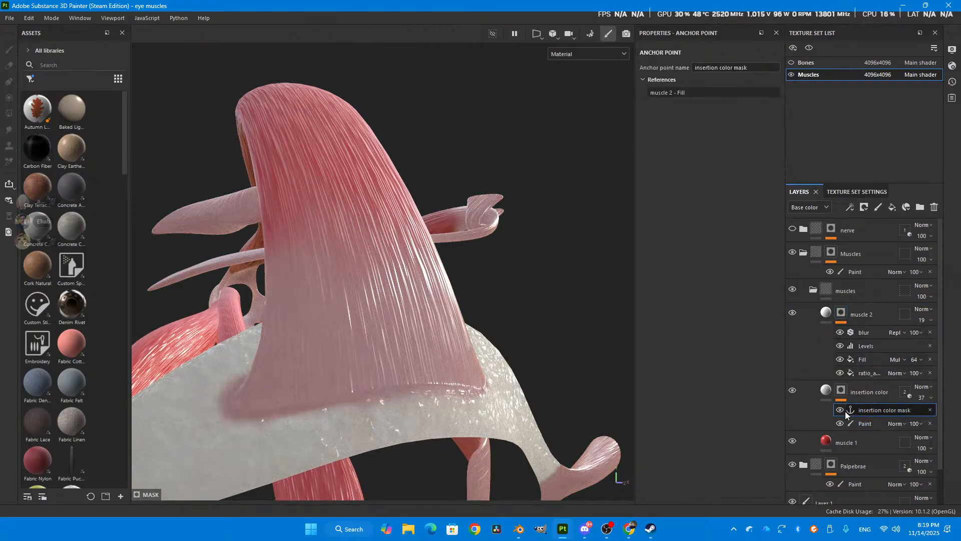
left_click(840, 360)
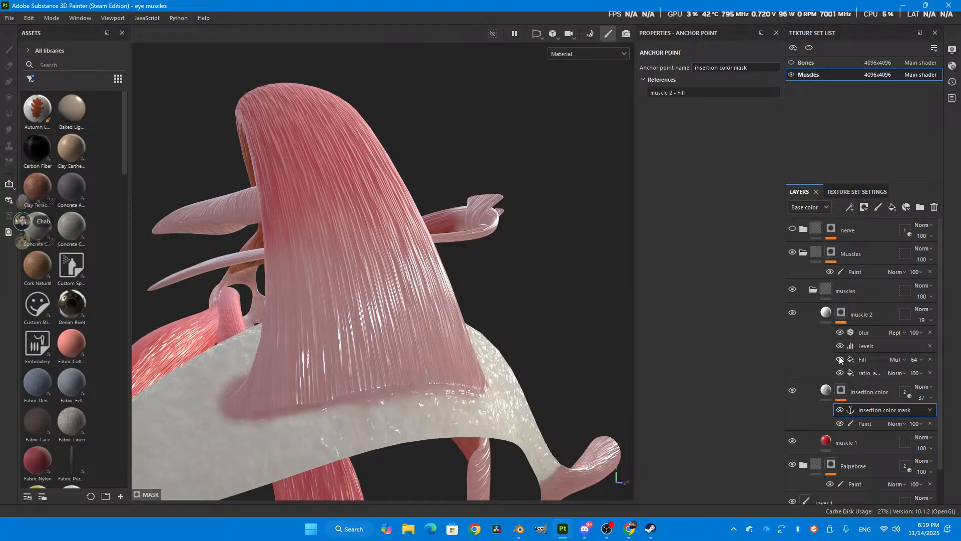
left_click(839, 359)
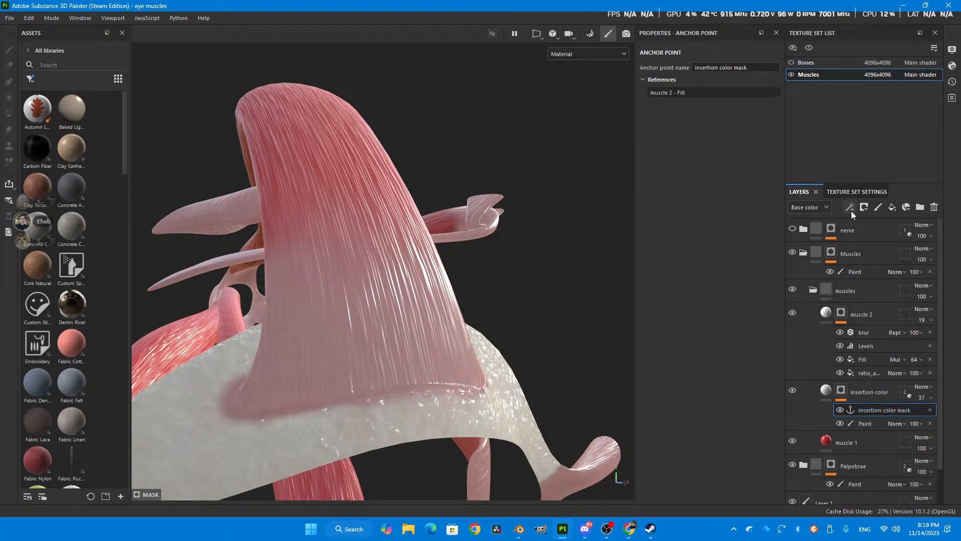
- Look up the option for adding an anchor point to the insertion color mask, and inspect the muscle 2 Fill referencing it
right_click(846, 389)
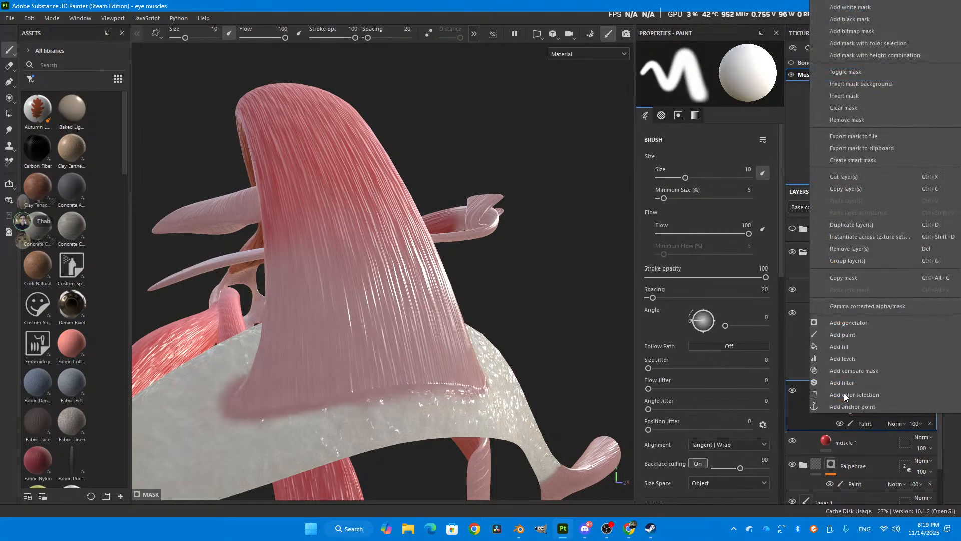
left_click(803, 410)
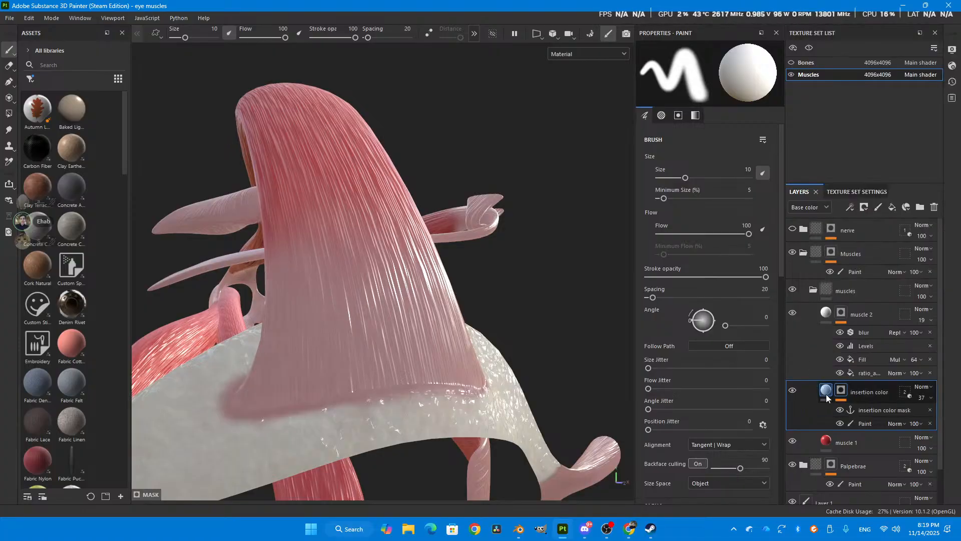
left_click(860, 359)
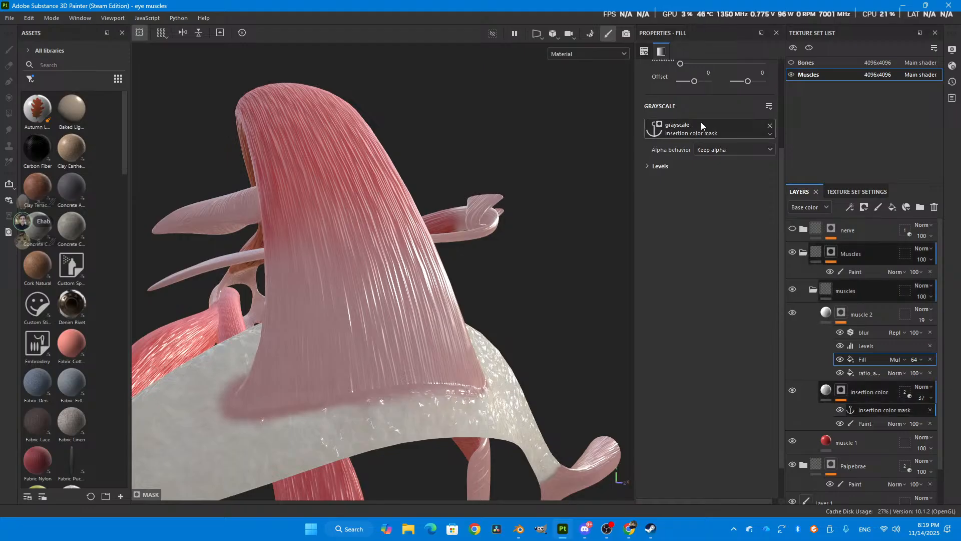
- Try painting insertion color along the middle of the upper muscle in the mask's Paint effect, undoing each stroke
left_click(855, 393)
left_click(865, 424)
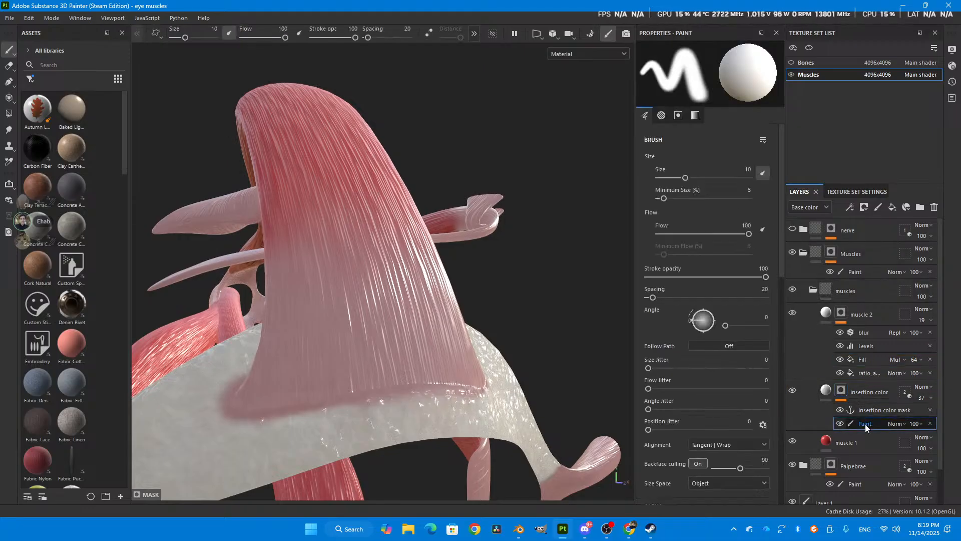
scroll(421, 270, "down", 2)
left_click_drag(286, 187, 230, 269, "alt")
left_click_drag(320, 211, 372, 337, "alt")
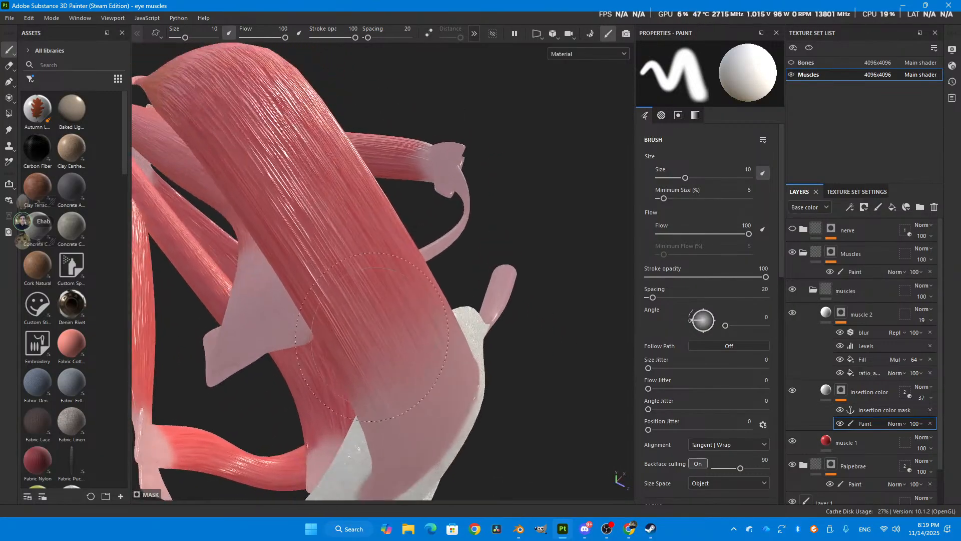
mouse_move(308, 213)
left_mouse_down()
mouse_move(371, 225)
mouse_move(328, 271)
left_mouse_up()
key("ctrl+z")
mouse_move(326, 220)
left_mouse_down()
mouse_move(314, 258)
mouse_move(370, 291)
left_mouse_up()
key("ctrl+z")
- Paint a soft insertion color patch on the upper muscle, blend its edge with the Blur brush, and undo it all
scroll(310, 240, "down", 1)
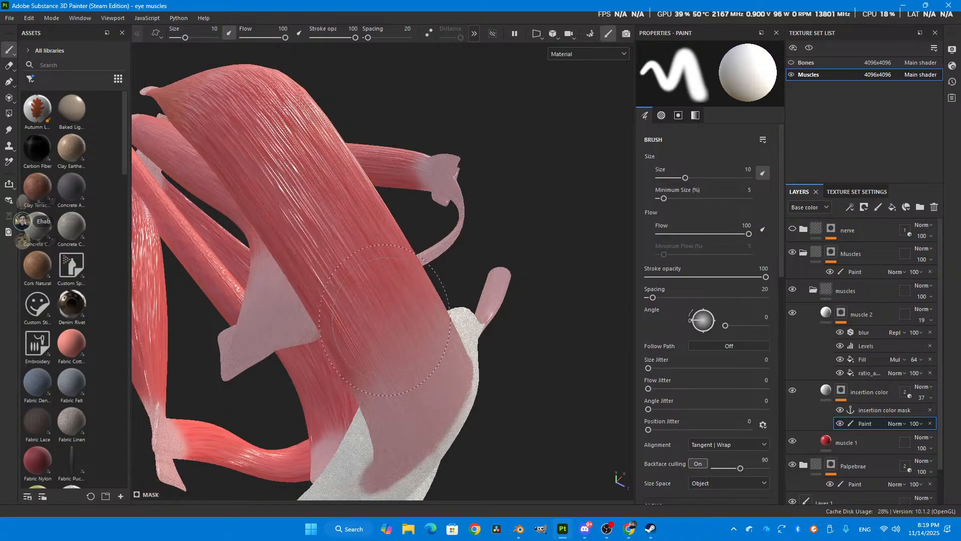
mouse_move(295, 231)
left_mouse_down("alt")
mouse_move(313, 430)
mouse_move(375, 221)
mouse_move(408, 275)
left_mouse_up("alt")
scroll(407, 275, "down", 1)
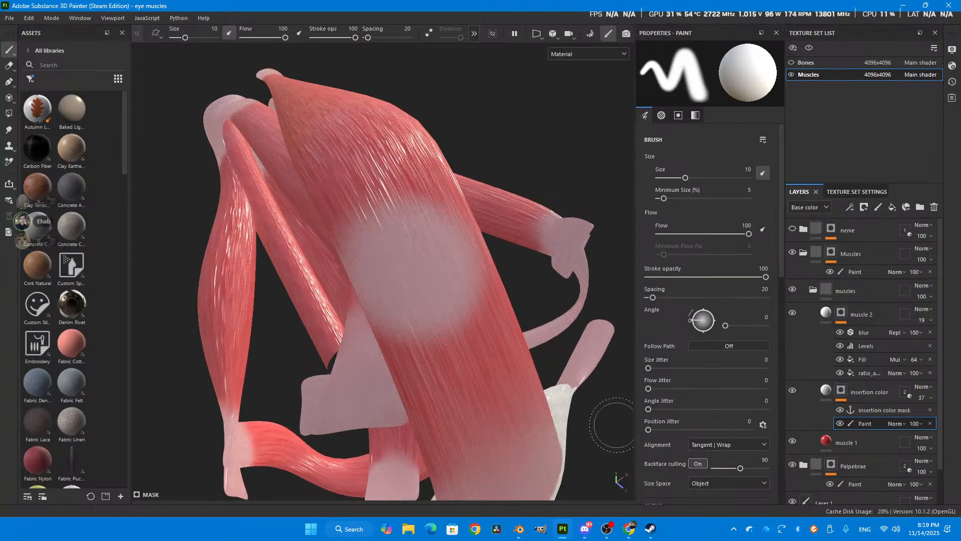
left_click(30, 79)
left_click(52, 137)
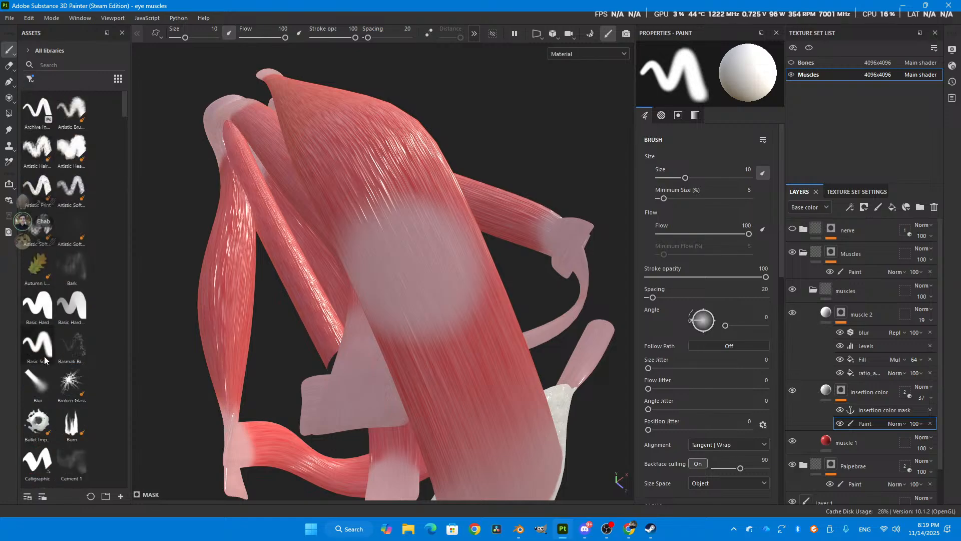
left_click(30, 396)
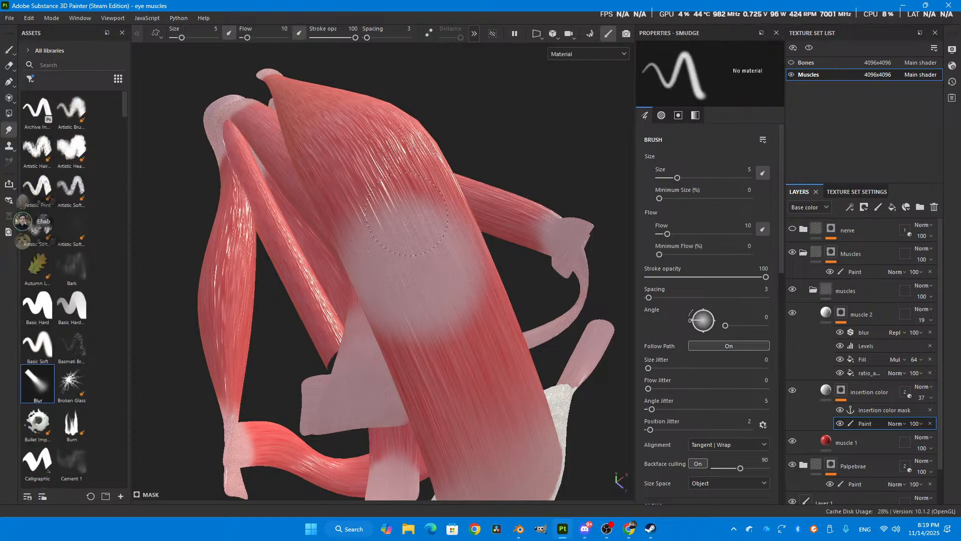
right_click_drag(405, 213, 363, 226, "alt")
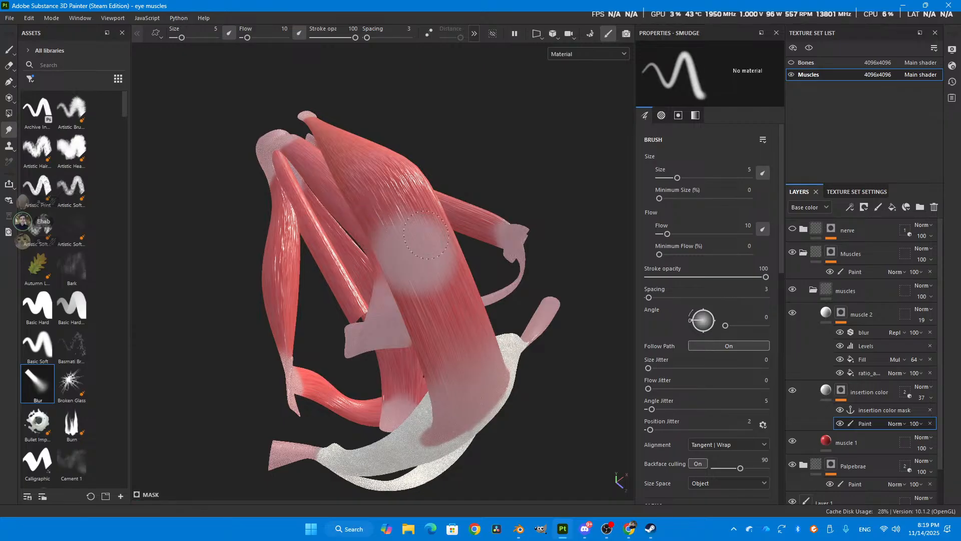
key("ctrl+z")
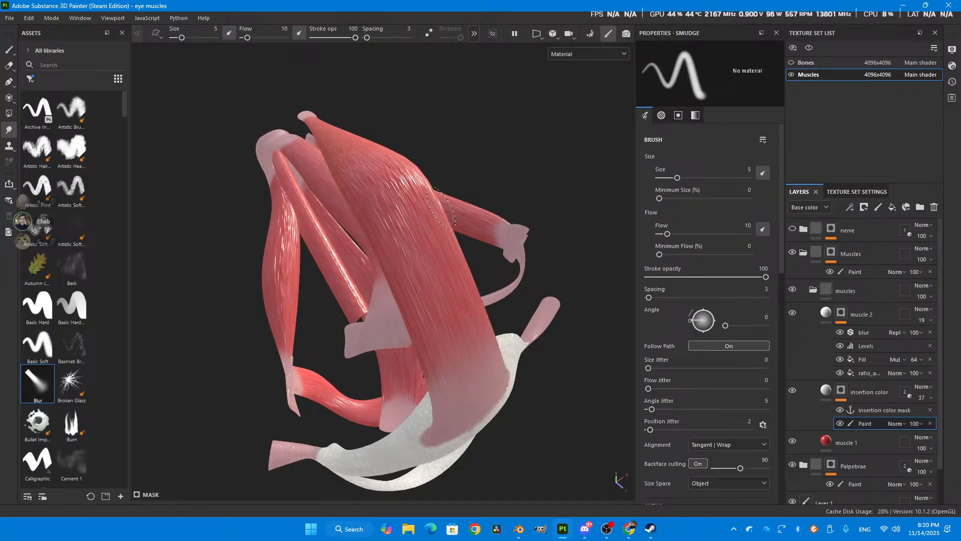
- Review the insertion color anchor point and the mask's effect options, plus the noise and multiplied fills in the muscle 2 mask
left_click(884, 408)
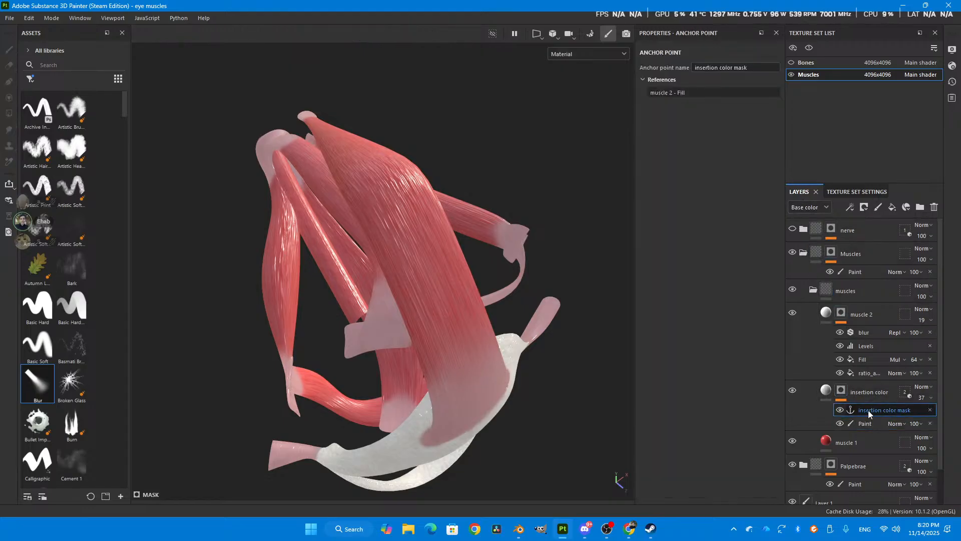
right_click(843, 391)
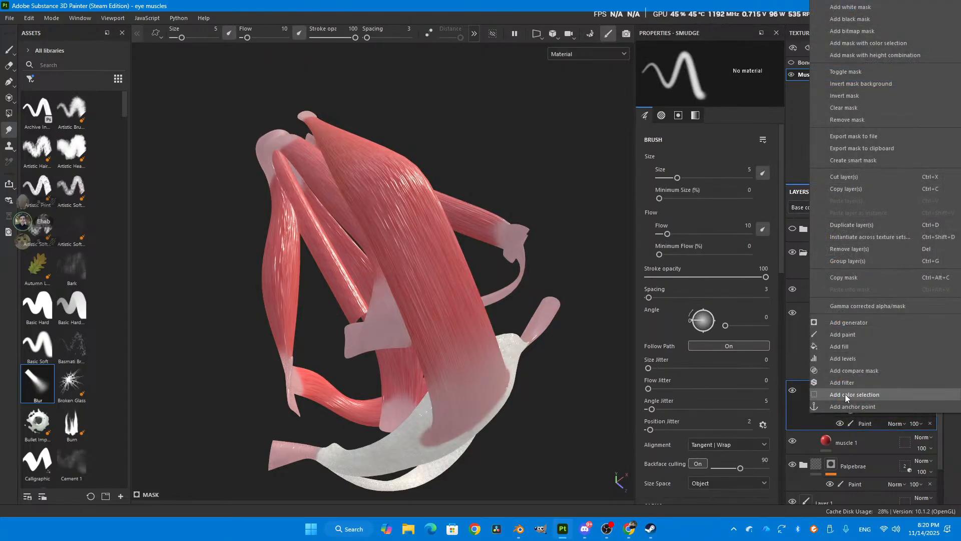
left_click(787, 417)
right_click(849, 392)
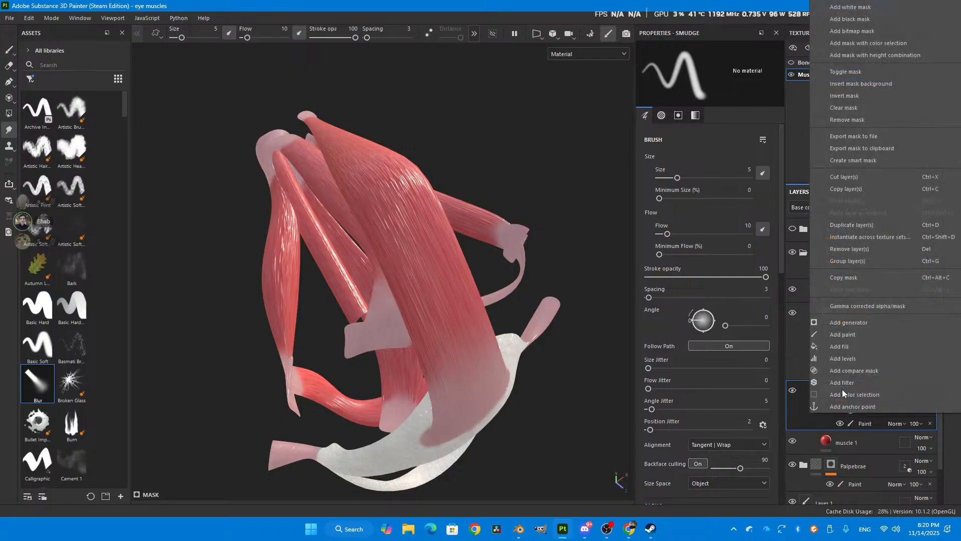
left_click(797, 430)
left_click(857, 374)
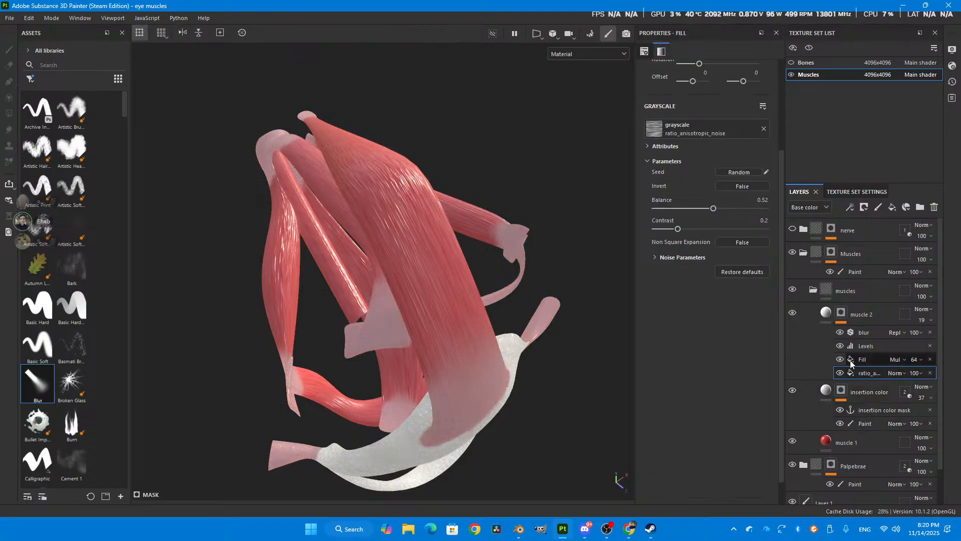
left_click(858, 360)
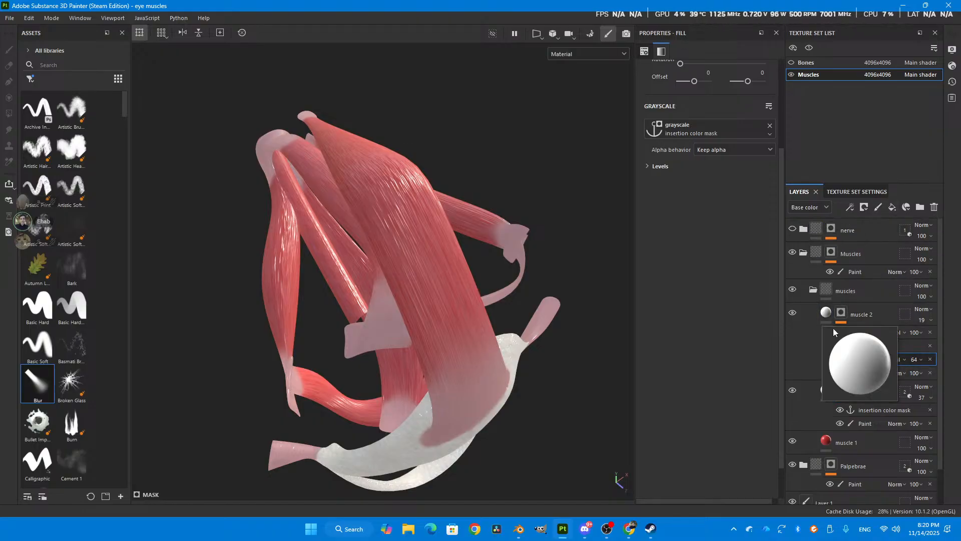
- Add a fill to the muscle 2 mask, view the anchor points available for its grayscale, and delete the fill
right_click(842, 313)
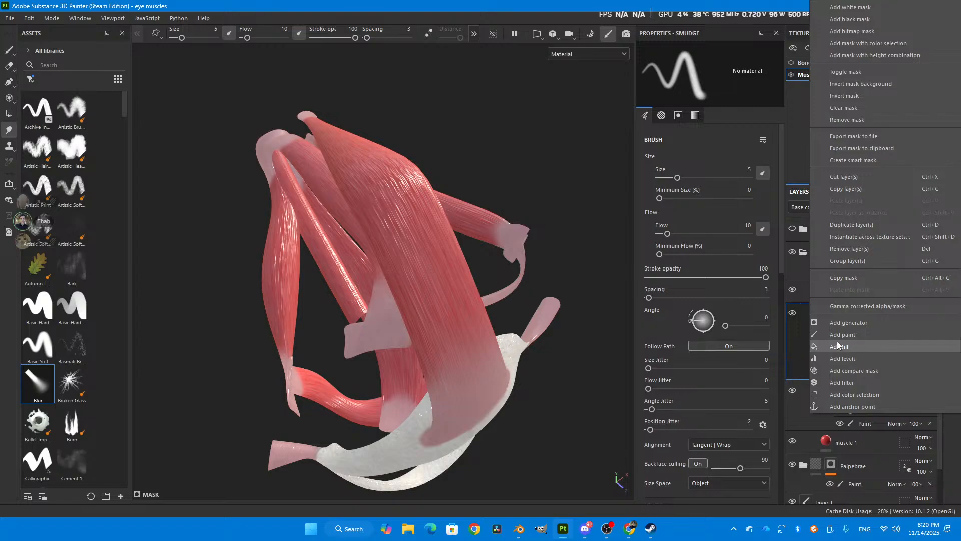
left_click(839, 346)
left_click(706, 128)
left_click(819, 135)
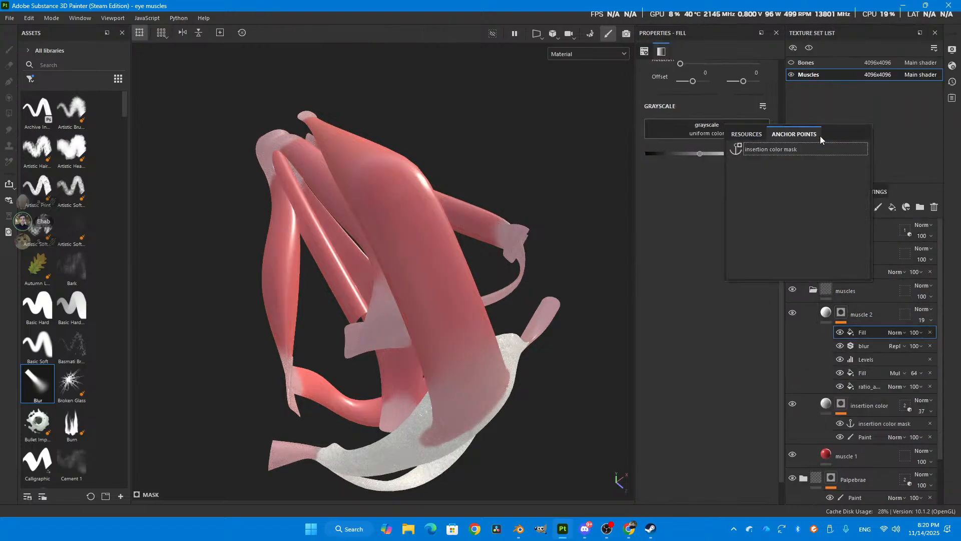
left_click(677, 329)
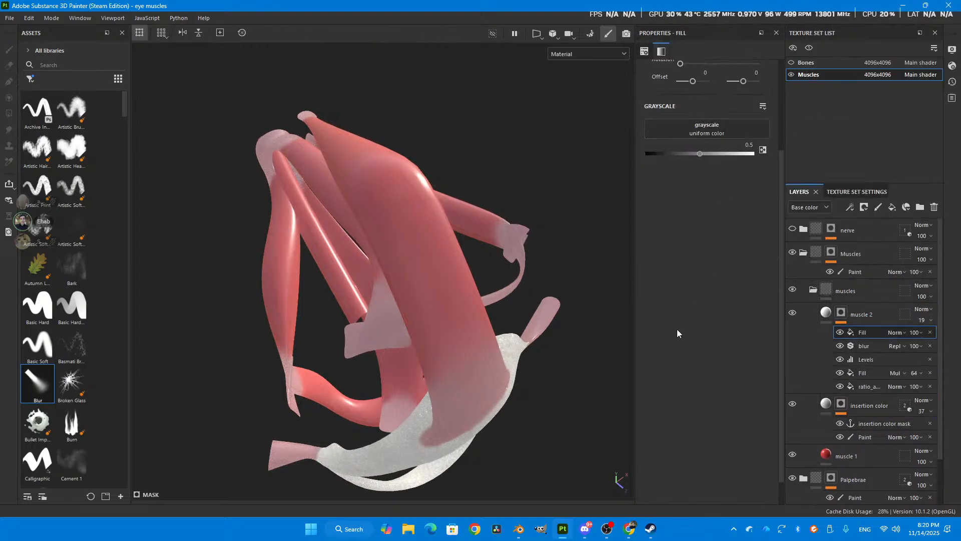
key("Delete")
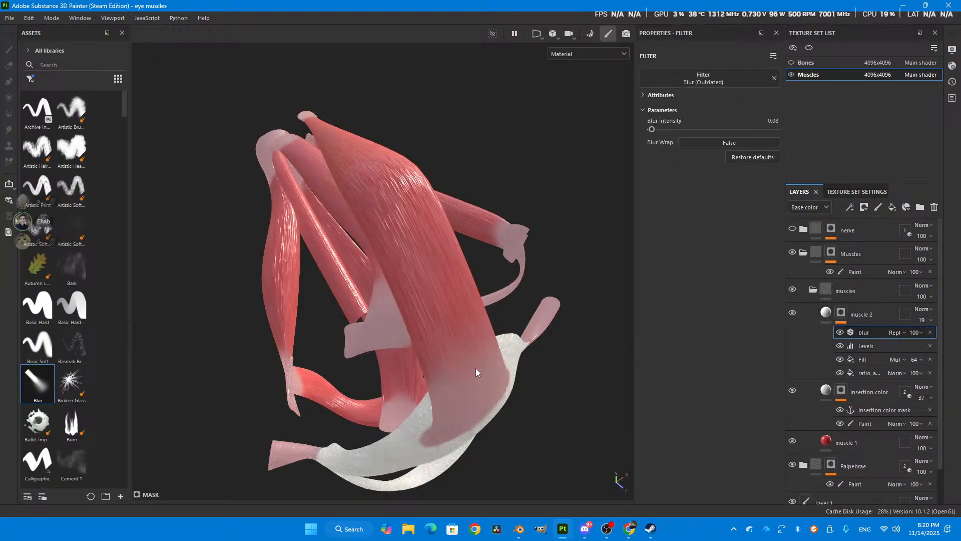
- Examine how the fibers fade into the insertion area, and inspect the Levels and anchored Fill effects of the muscle 2 mask
left_click_drag(475, 369, 493, 366, "alt")
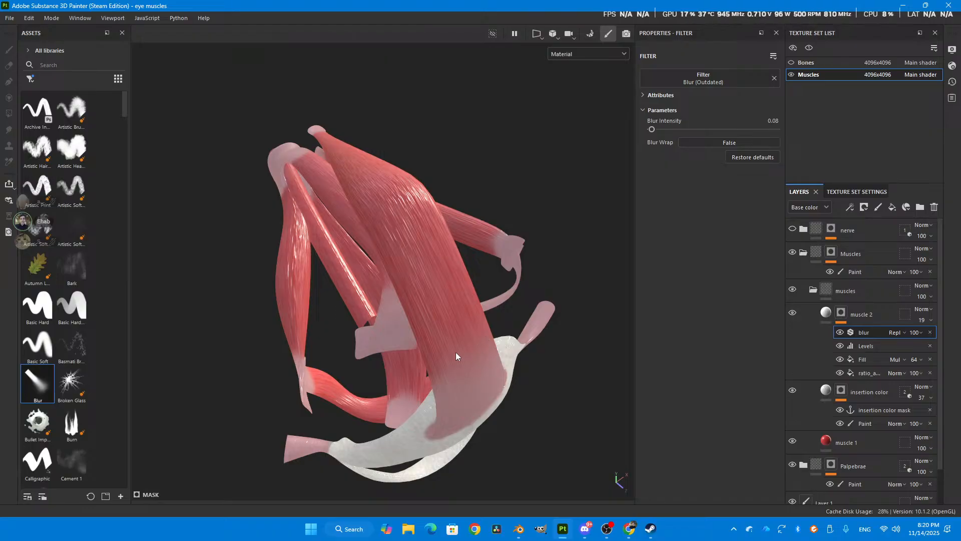
left_click_drag(468, 348, 400, 198, "alt")
left_click_drag(400, 259, 388, 215, "alt")
left_click_drag(388, 295, 398, 264, "alt")
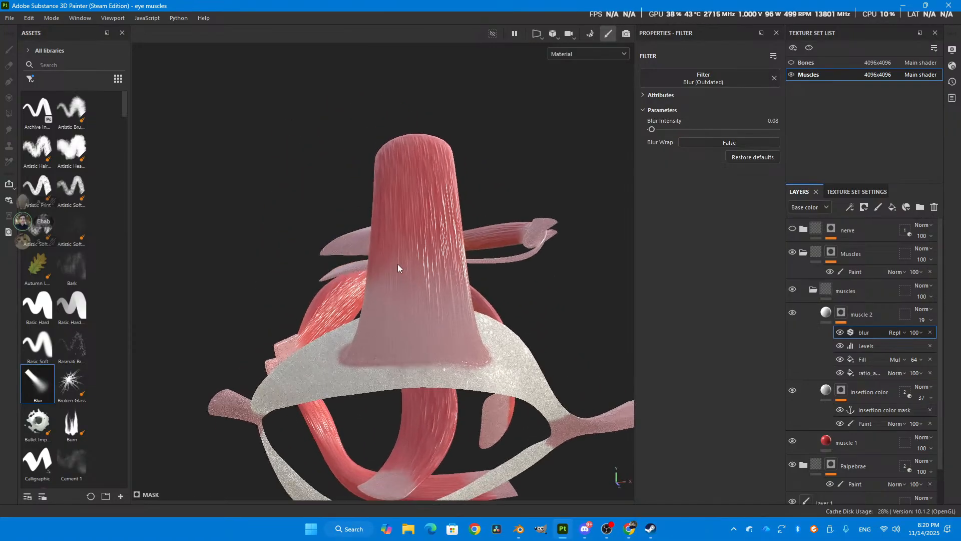
left_click(876, 358)
left_click_drag(392, 350, 404, 277, "alt")
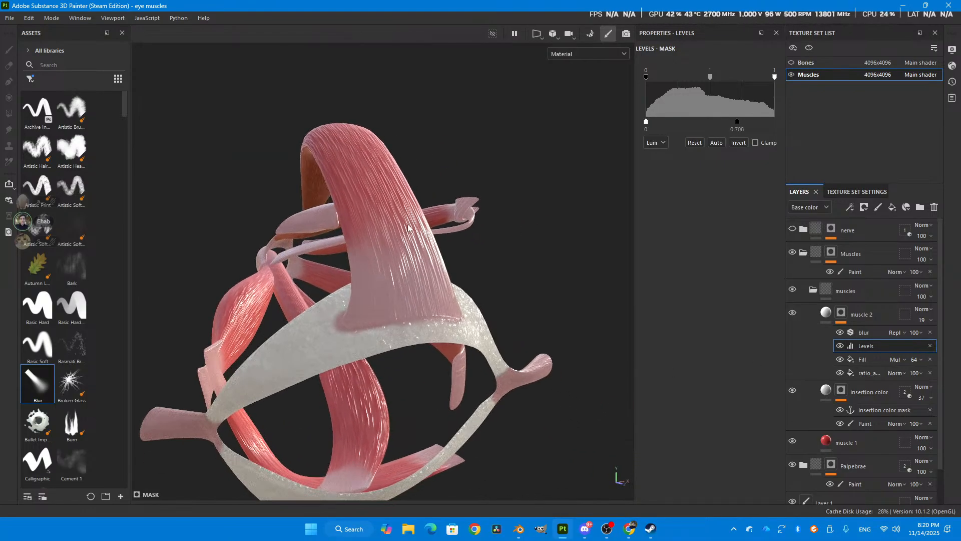
scroll(404, 276, "up", 1)
left_click(877, 360)
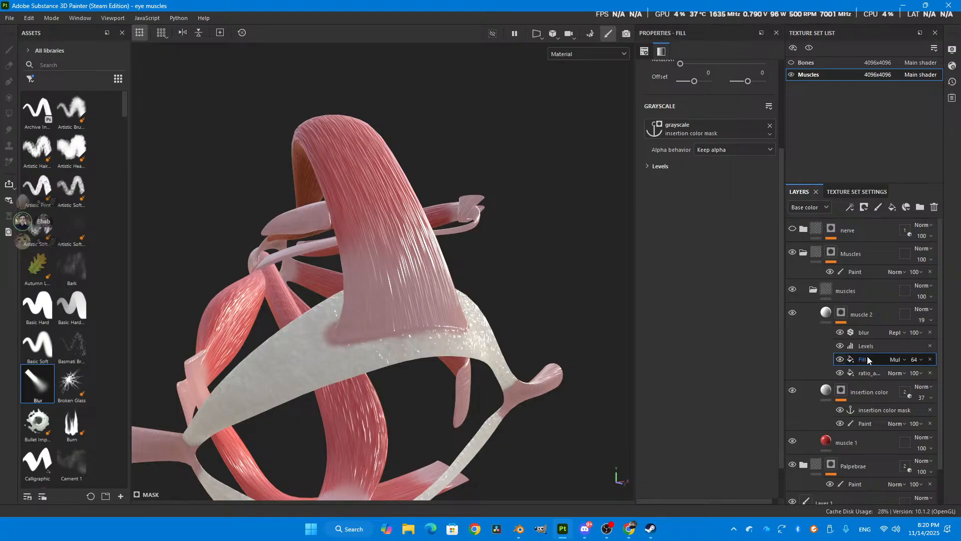
- Set the white input of the muscle 2 mask's Levels to 0.809 and the multiplied Fill's opacity to 100
left_click(866, 346)
mouse_move(774, 76)
left_mouse_down()
mouse_move(759, 90)
mouse_move(710, 97)
mouse_move(750, 106)
left_mouse_up()
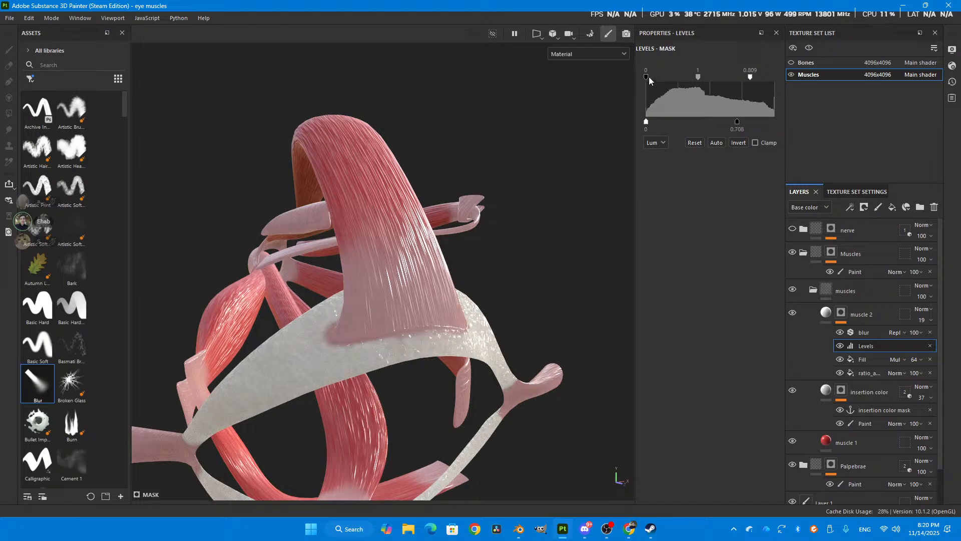
left_click_drag(646, 77, 641, 98)
left_click(873, 359)
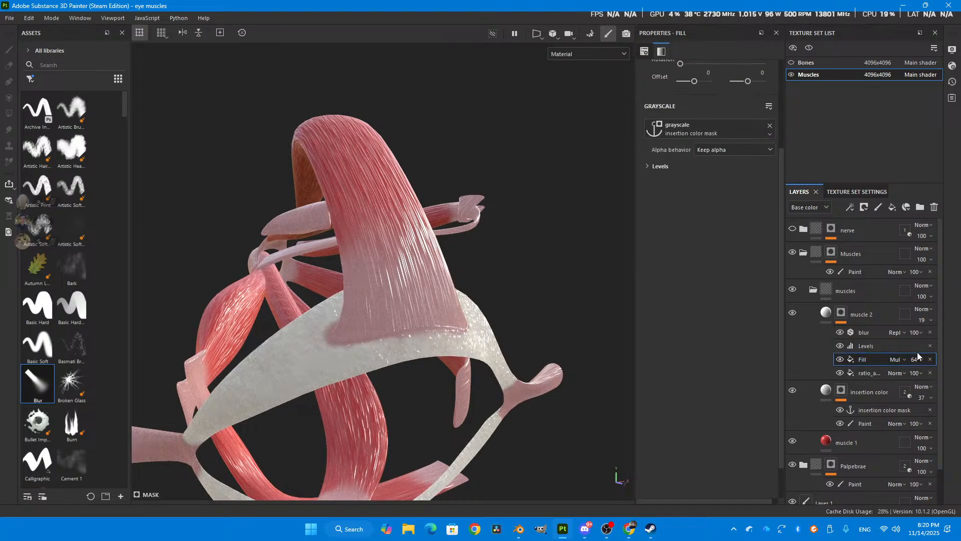
left_click_drag(925, 377, 954, 373)
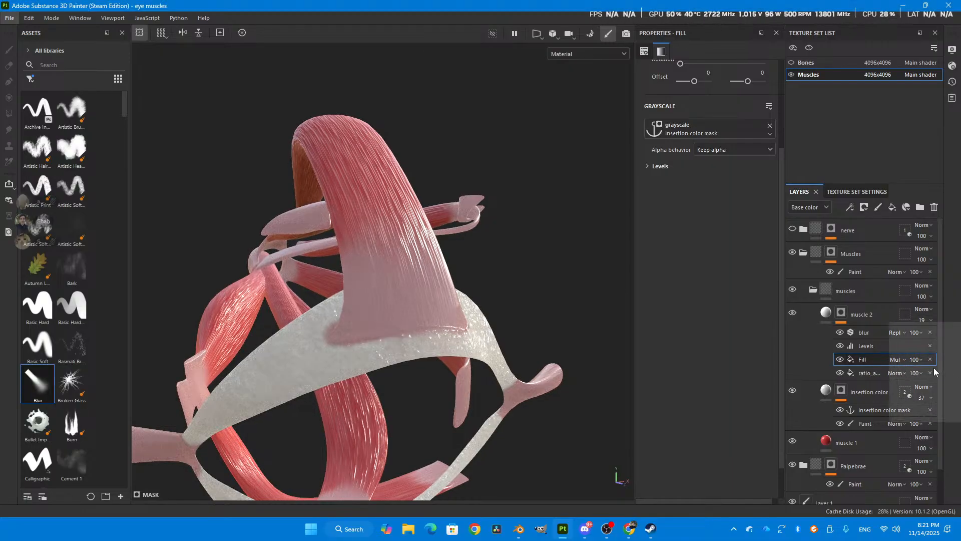
- Examine how the fibers fade into the insertion areas on the upper muscle, the eyelid ring and the inner muscles
left_click_drag(382, 275, 323, 224, "alt")
left_click_drag(510, 279, 414, 254, "alt")
left_click_drag(327, 279, 307, 238, "alt")
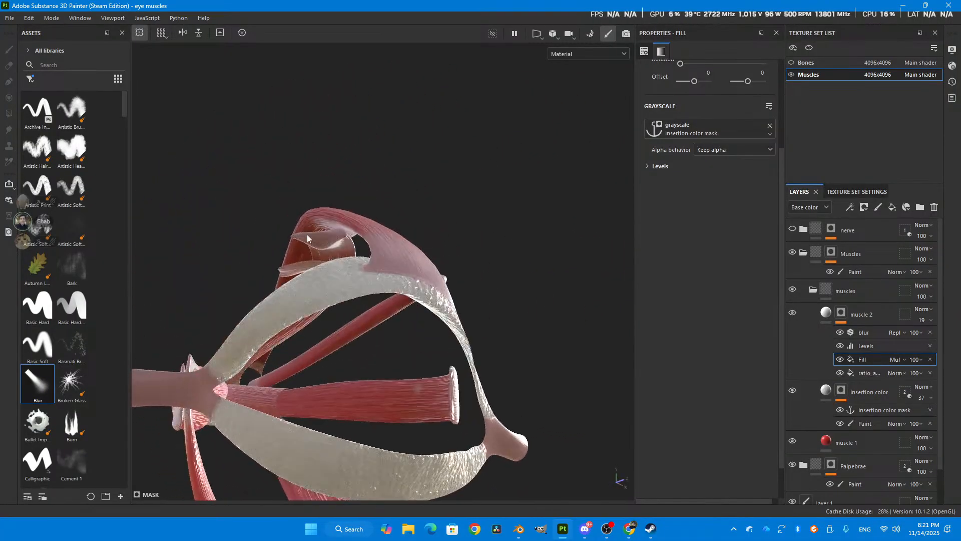
left_click_drag(321, 369, 259, 318, "alt")
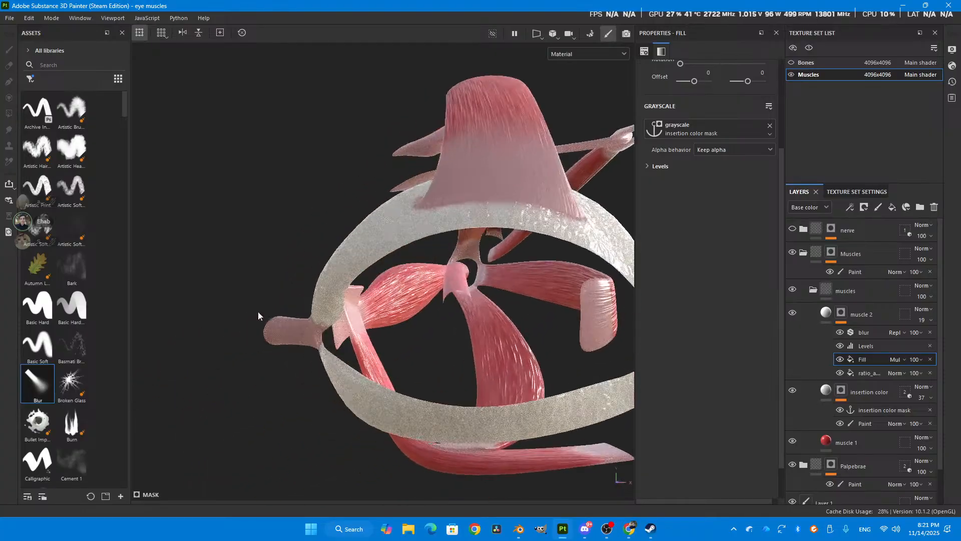
left_click_drag(550, 232, 476, 310, "alt")
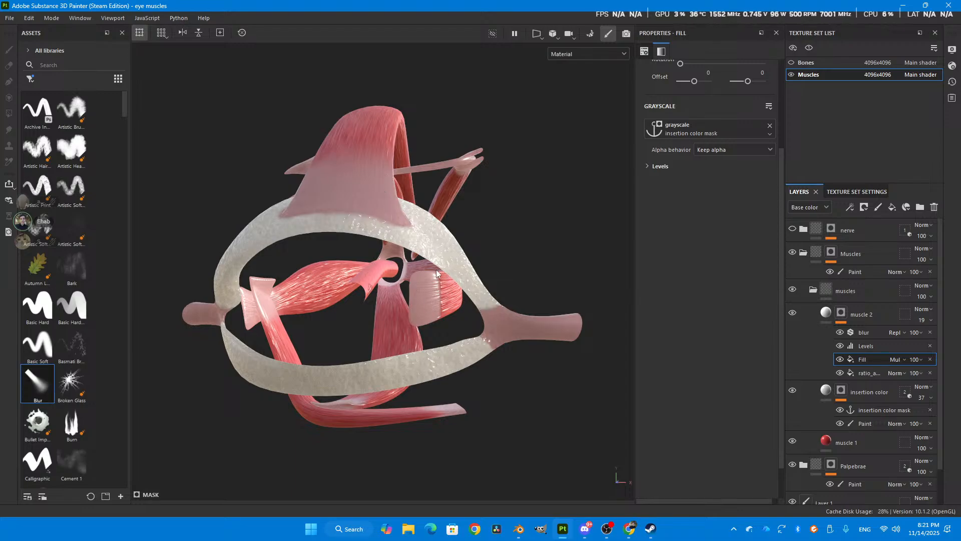
left_click_drag(384, 198, 267, 258, "alt")
- Show the nerve group, expand it, and set the roughness of its Base fill layer to 0.445
left_click_drag(191, 228, 326, 240, "alt")
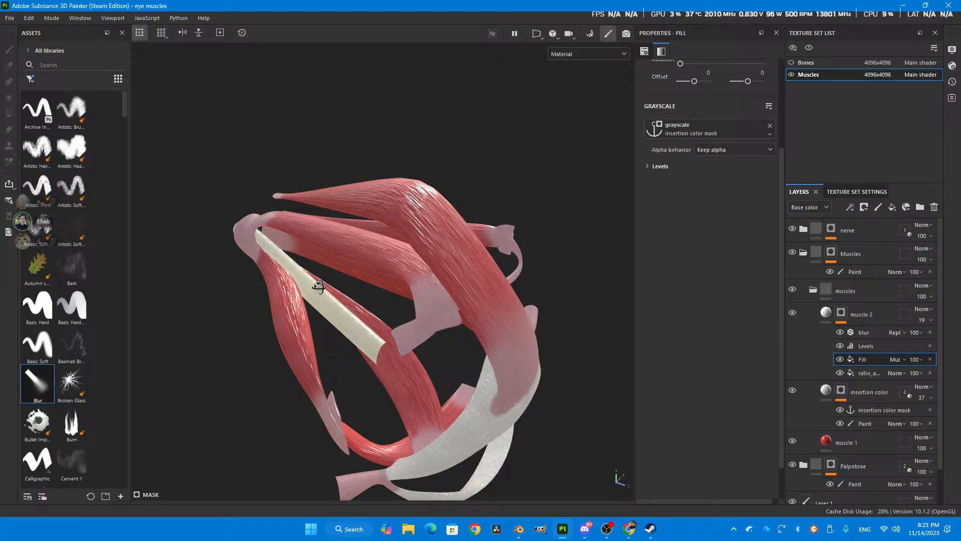
left_click_drag(315, 275, 455, 328, "alt")
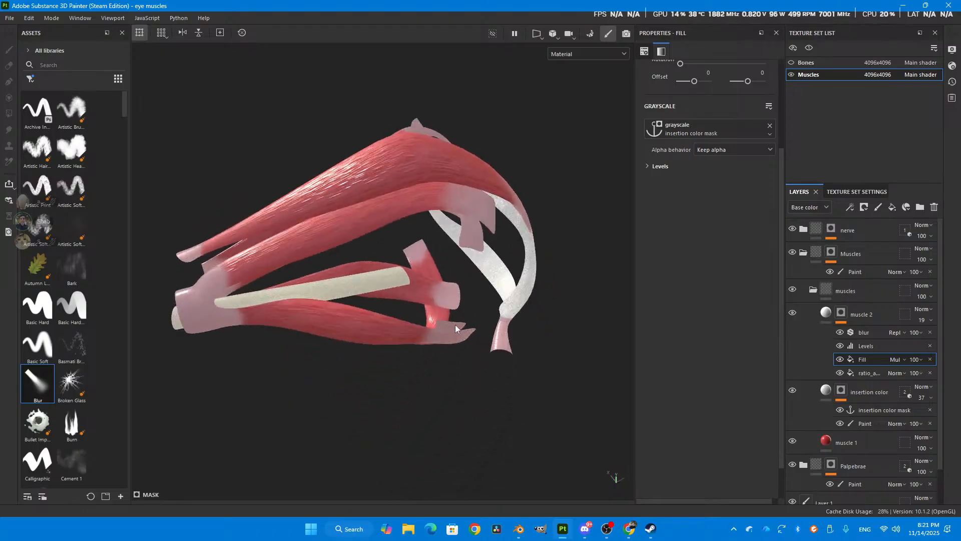
left_click(804, 230)
left_click(818, 251)
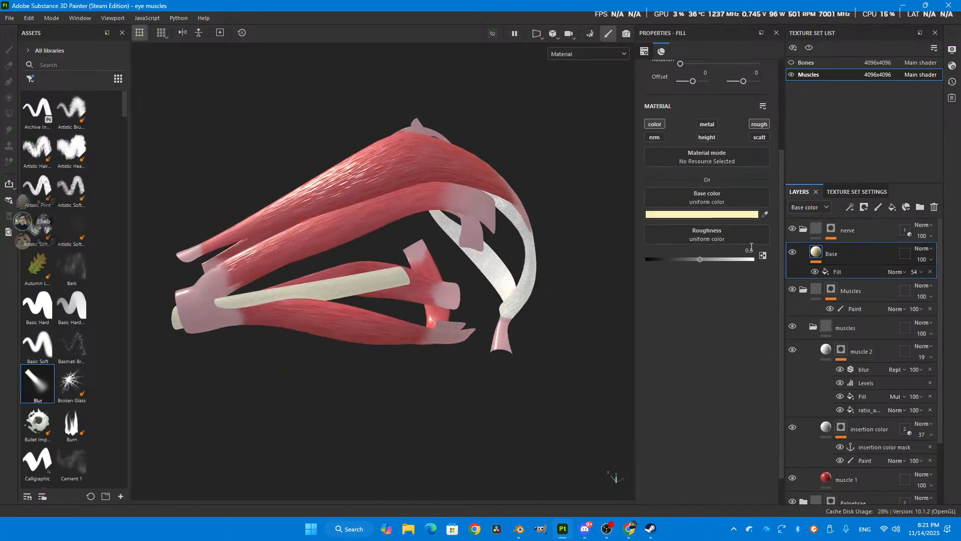
left_click_drag(376, 309, 320, 271, "alt")
left_click_drag(702, 258, 696, 259)
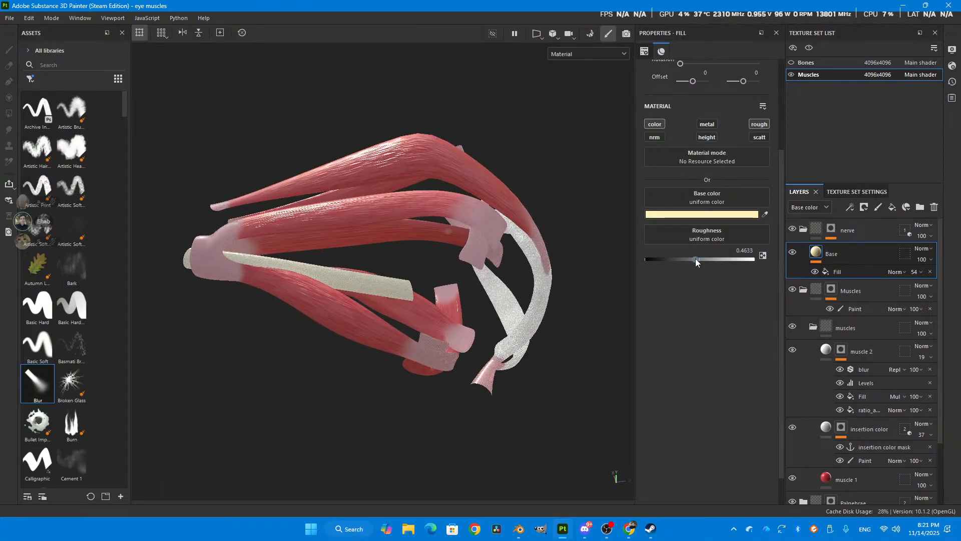
- Inspect the textured eye muscles, eyelid ring and nerve from the front and from several angles
left_click_drag(377, 268, 419, 228, "alt")
mouse_move(391, 265)
left_mouse_down("alt")
mouse_move(405, 260)
mouse_move(410, 207)
mouse_move(461, 240)
mouse_move(468, 274)
mouse_move(395, 256)
left_mouse_up("alt")
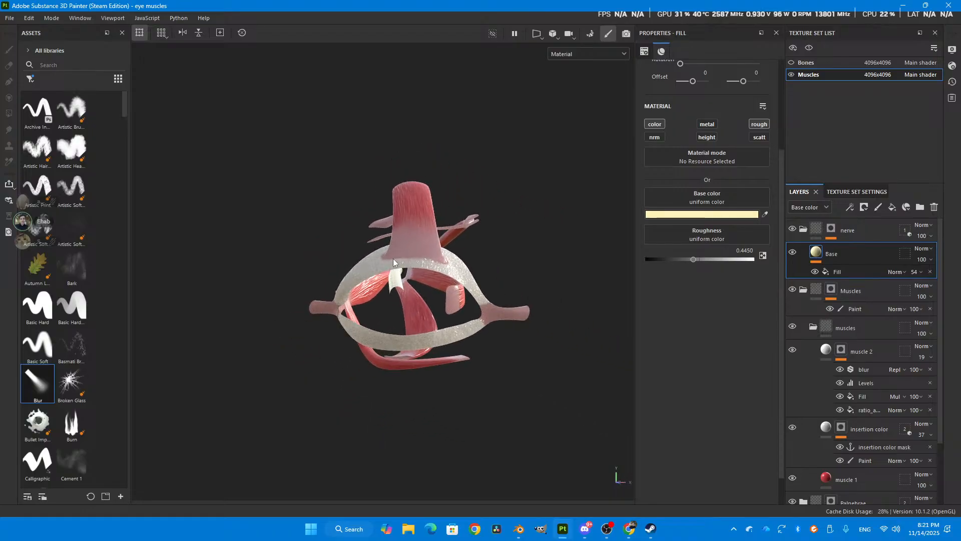
scroll(419, 187, "up", 2)
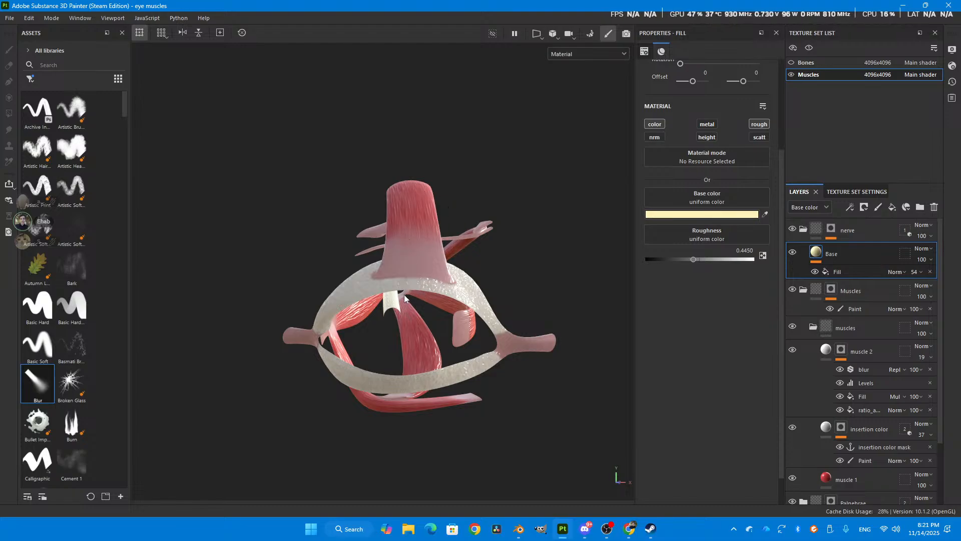
left_click_drag(373, 280, 478, 282, "alt")
middle_click_drag(465, 284, 426, 318, "alt")
scroll(425, 318, "up", 2)
left_click_drag(448, 317, 423, 314, "alt")
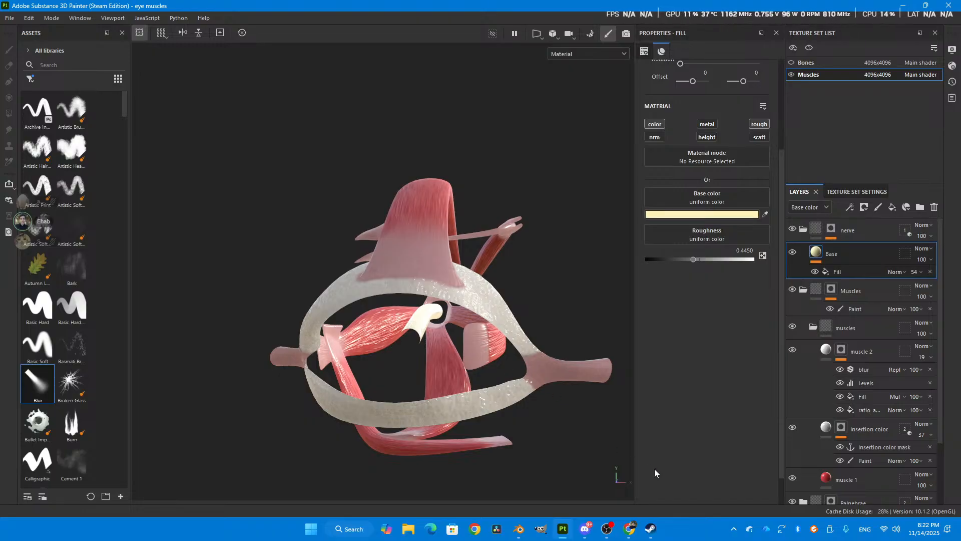
- Switch to the OBS window
left_click(612, 530)
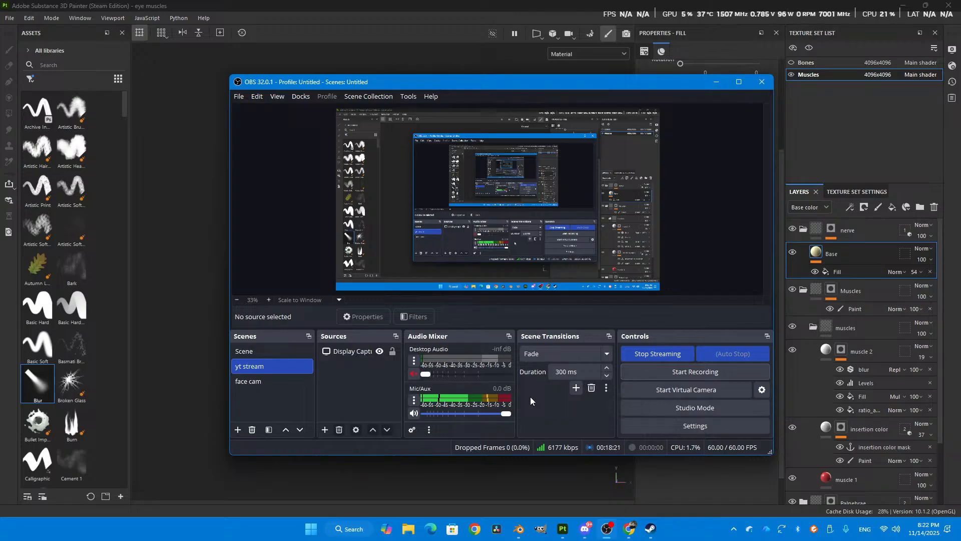